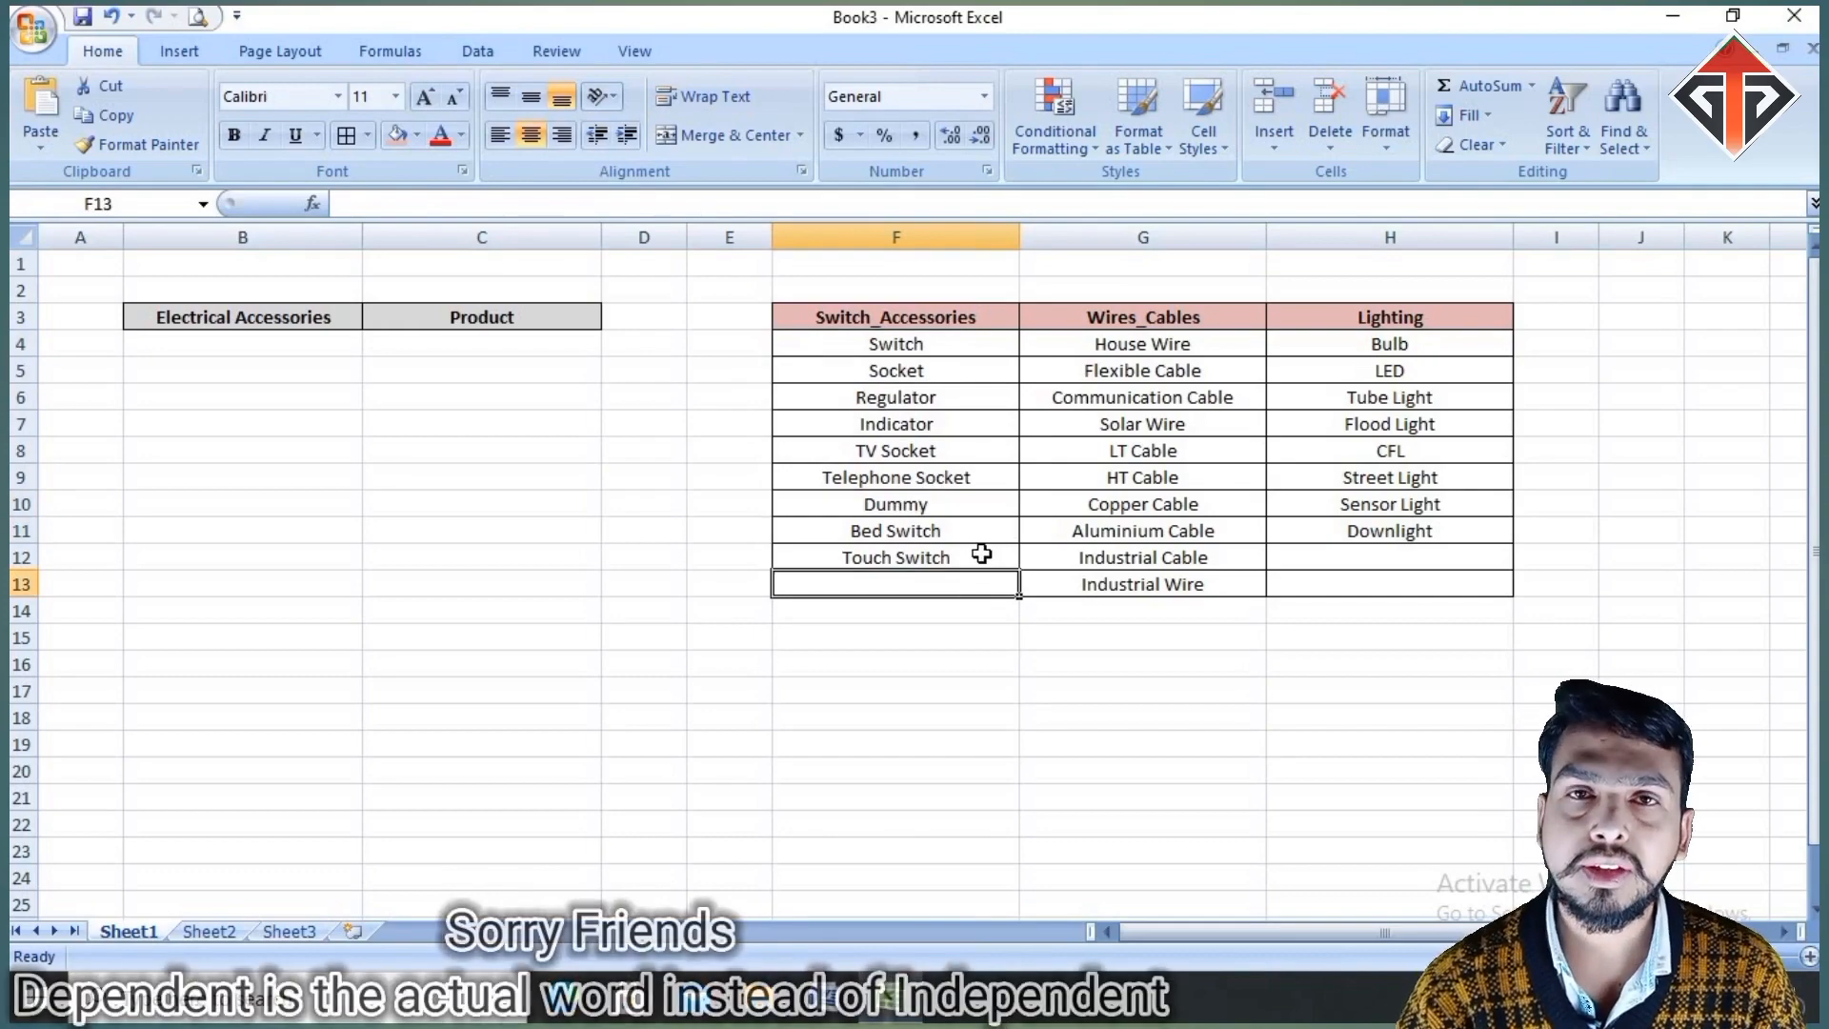
Step: Review the Electrical Accessories and Product headers and the Switch_Accessories, Wires_Cables and Lighting category lists
click(1208, 315)
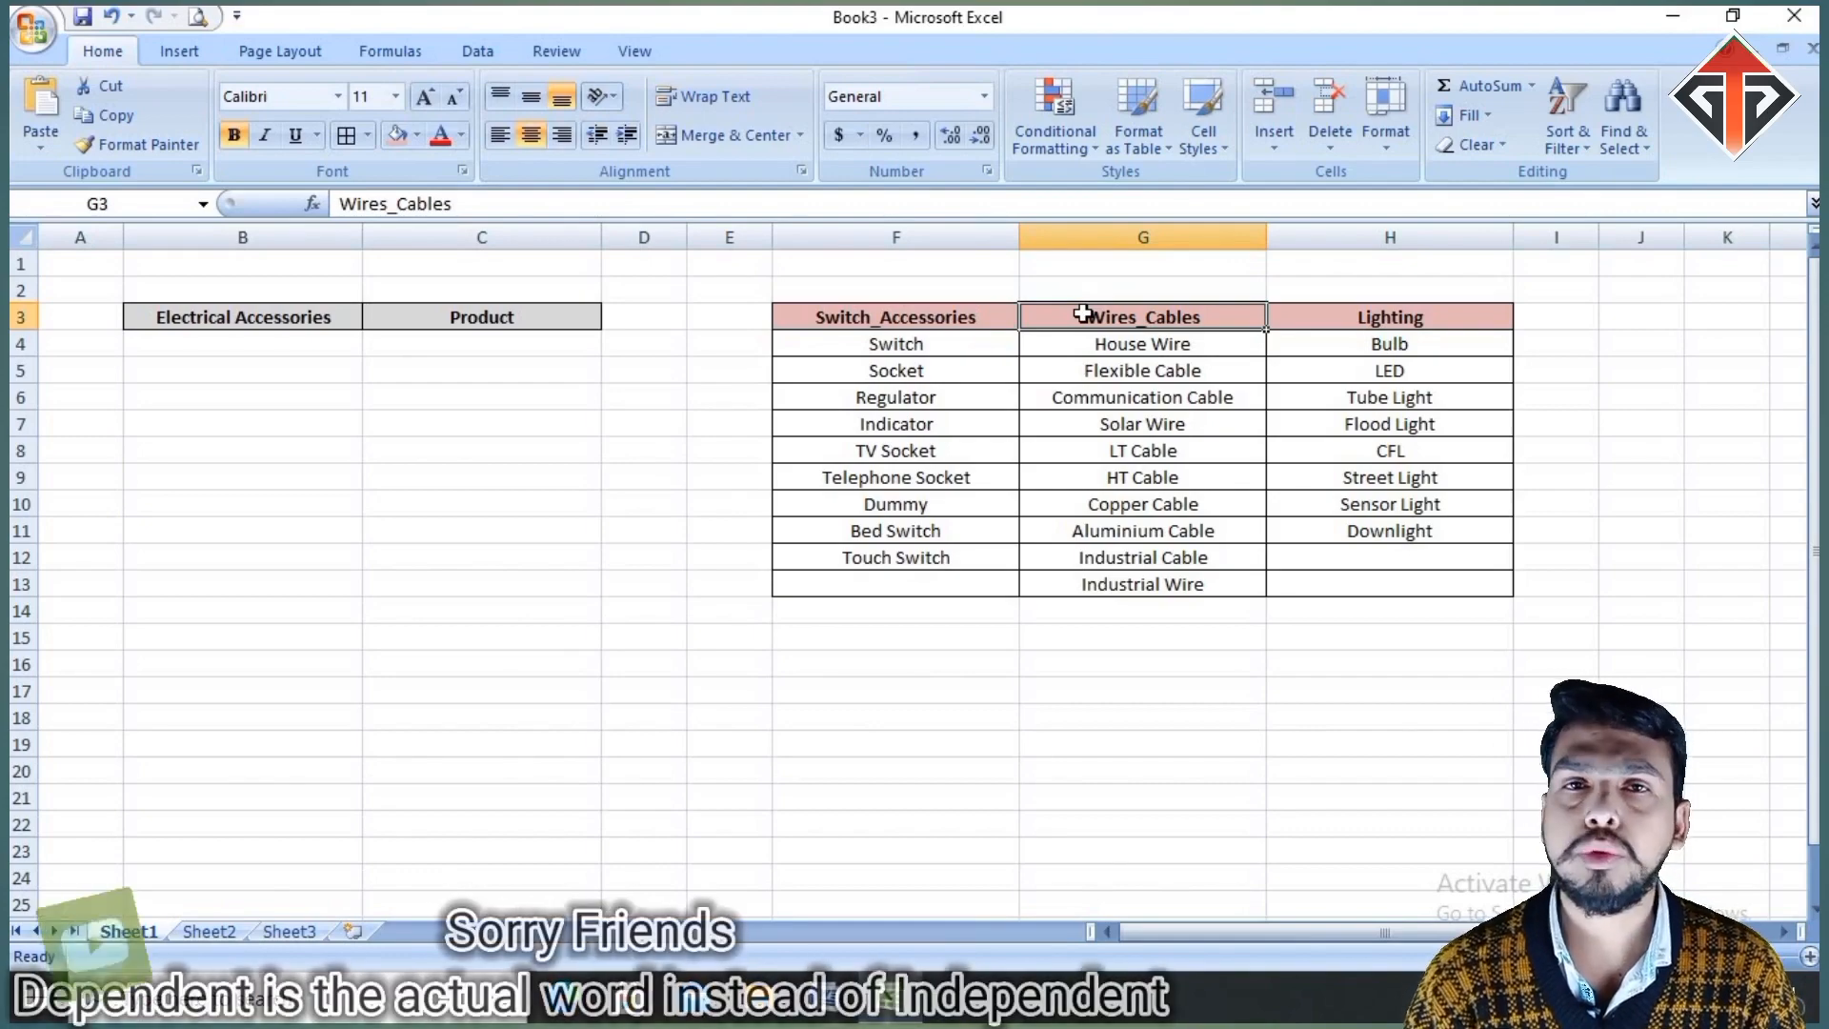
drag(1391, 319, 1392, 535)
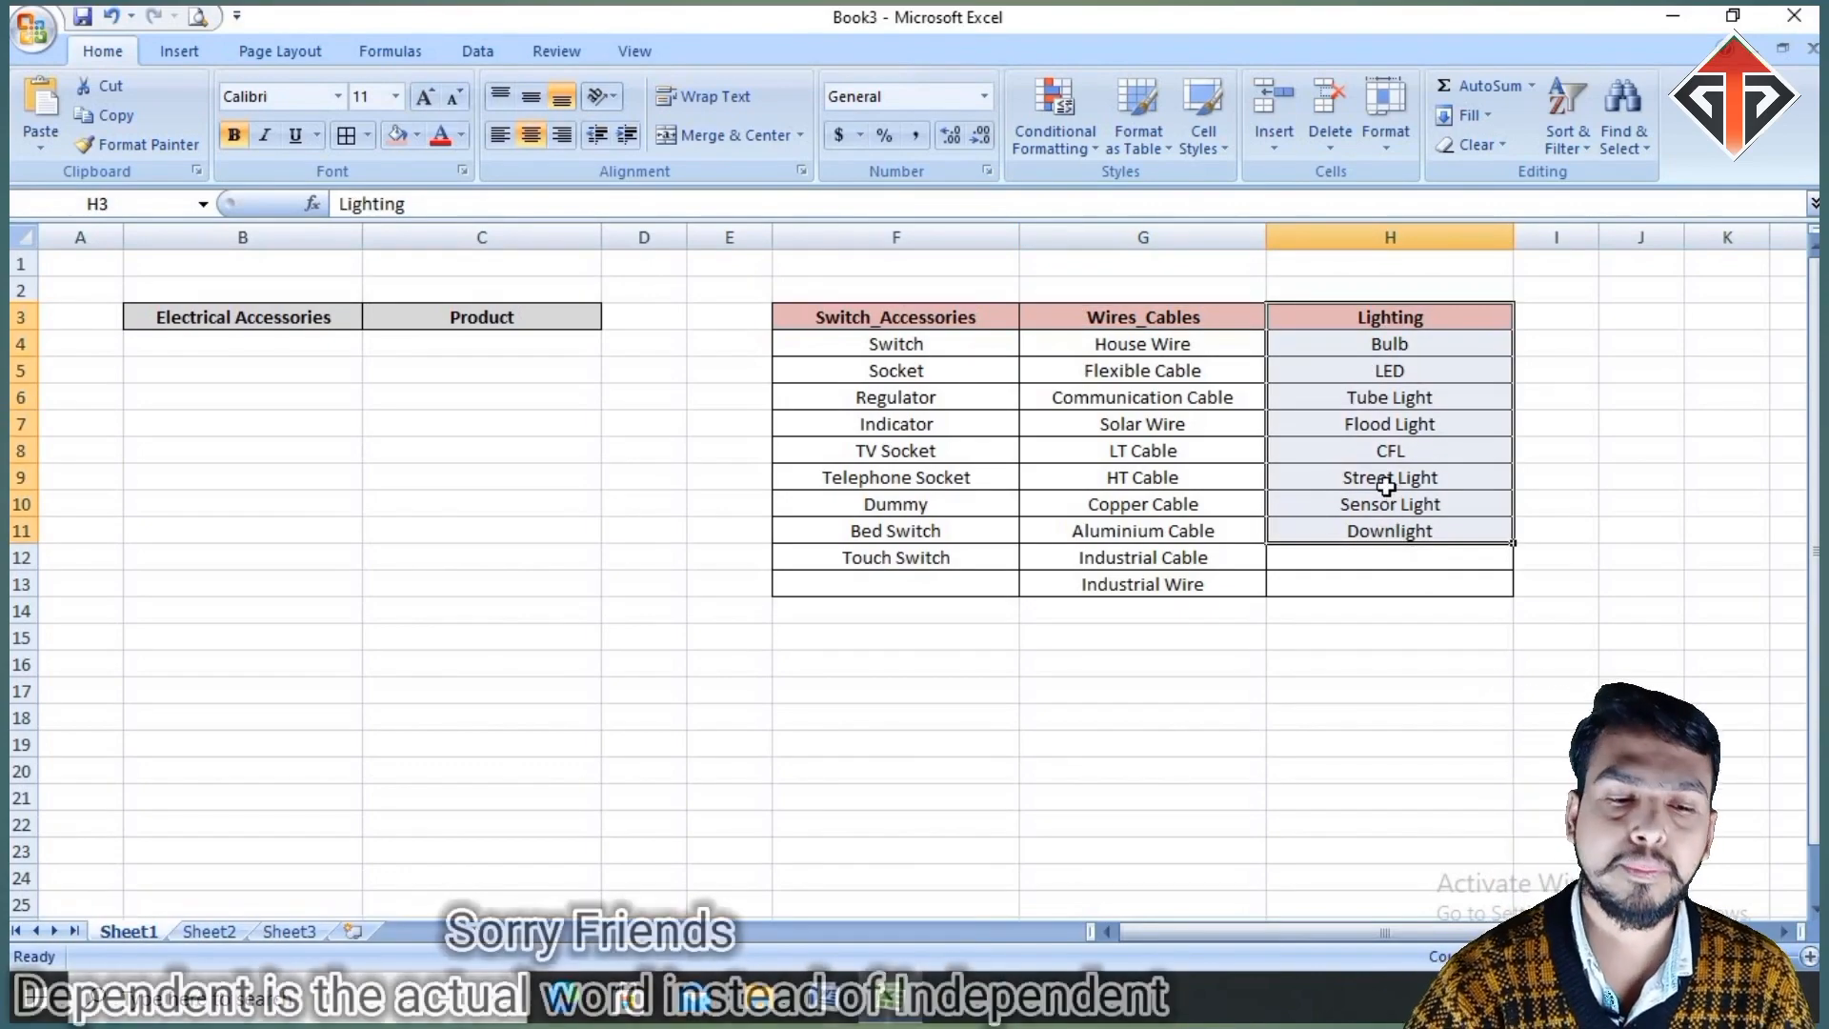
click(295, 346)
click(262, 314)
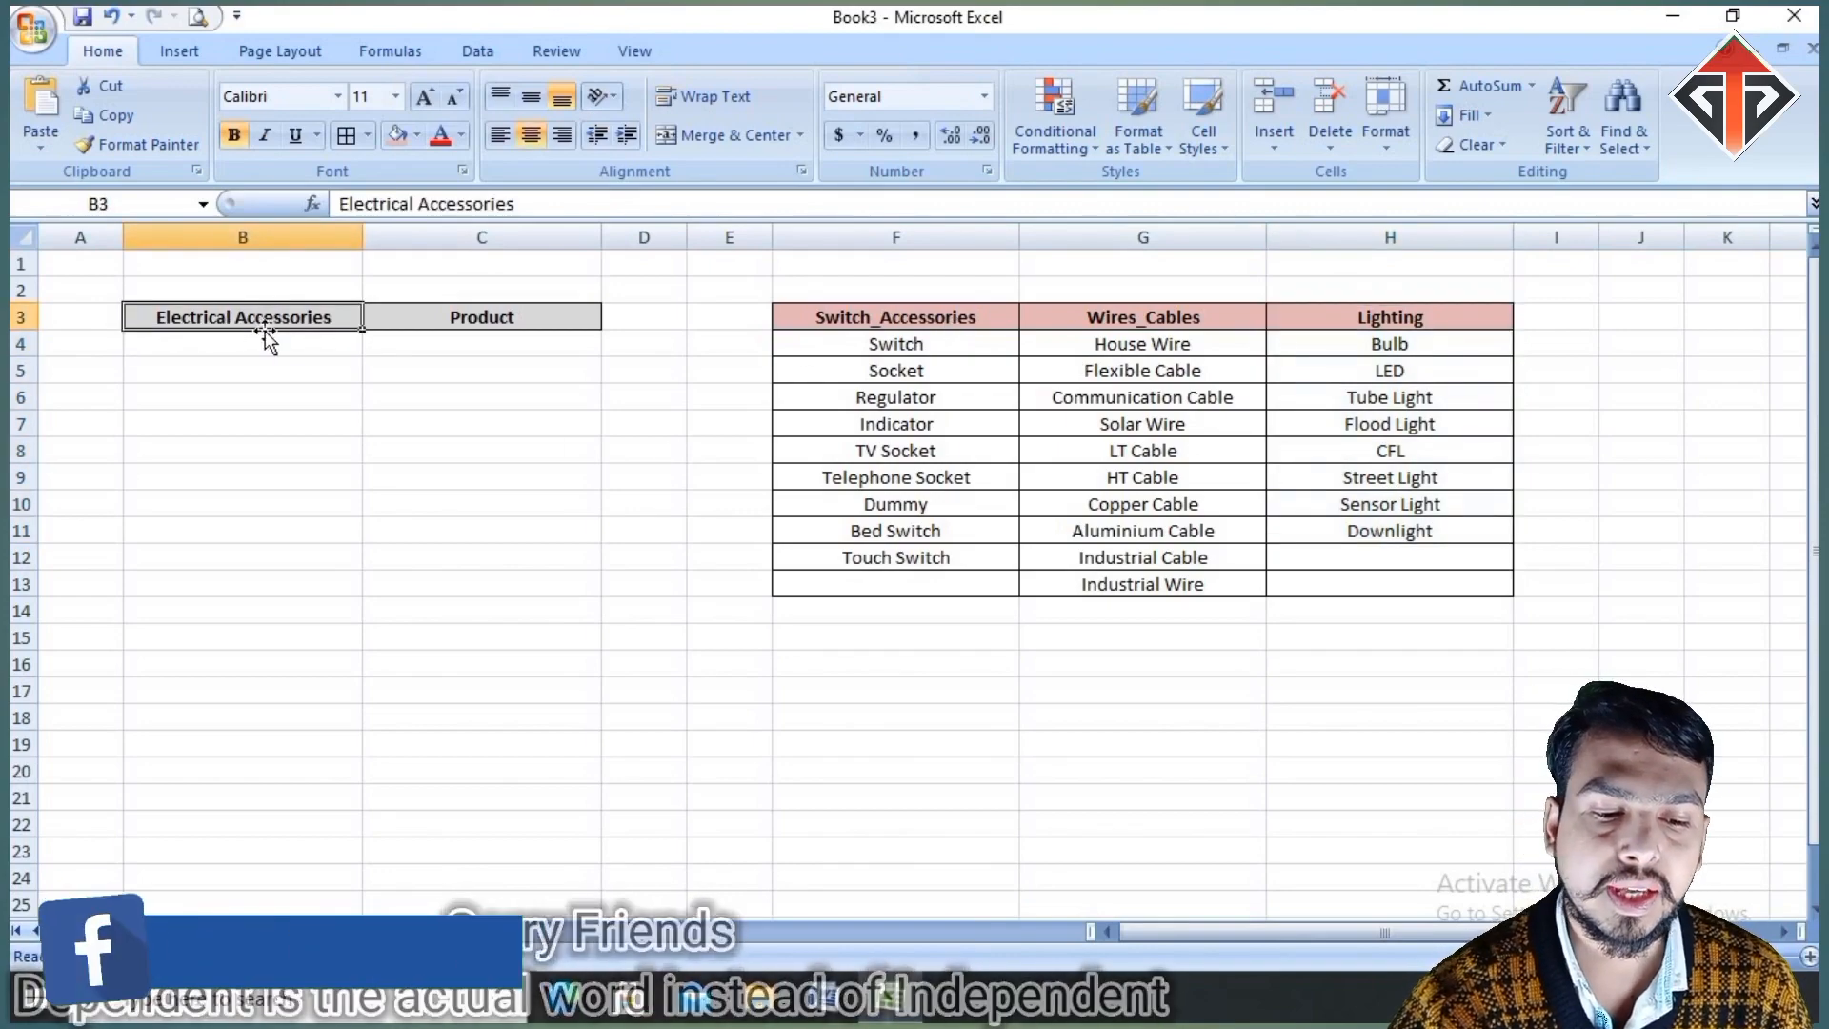
click(484, 319)
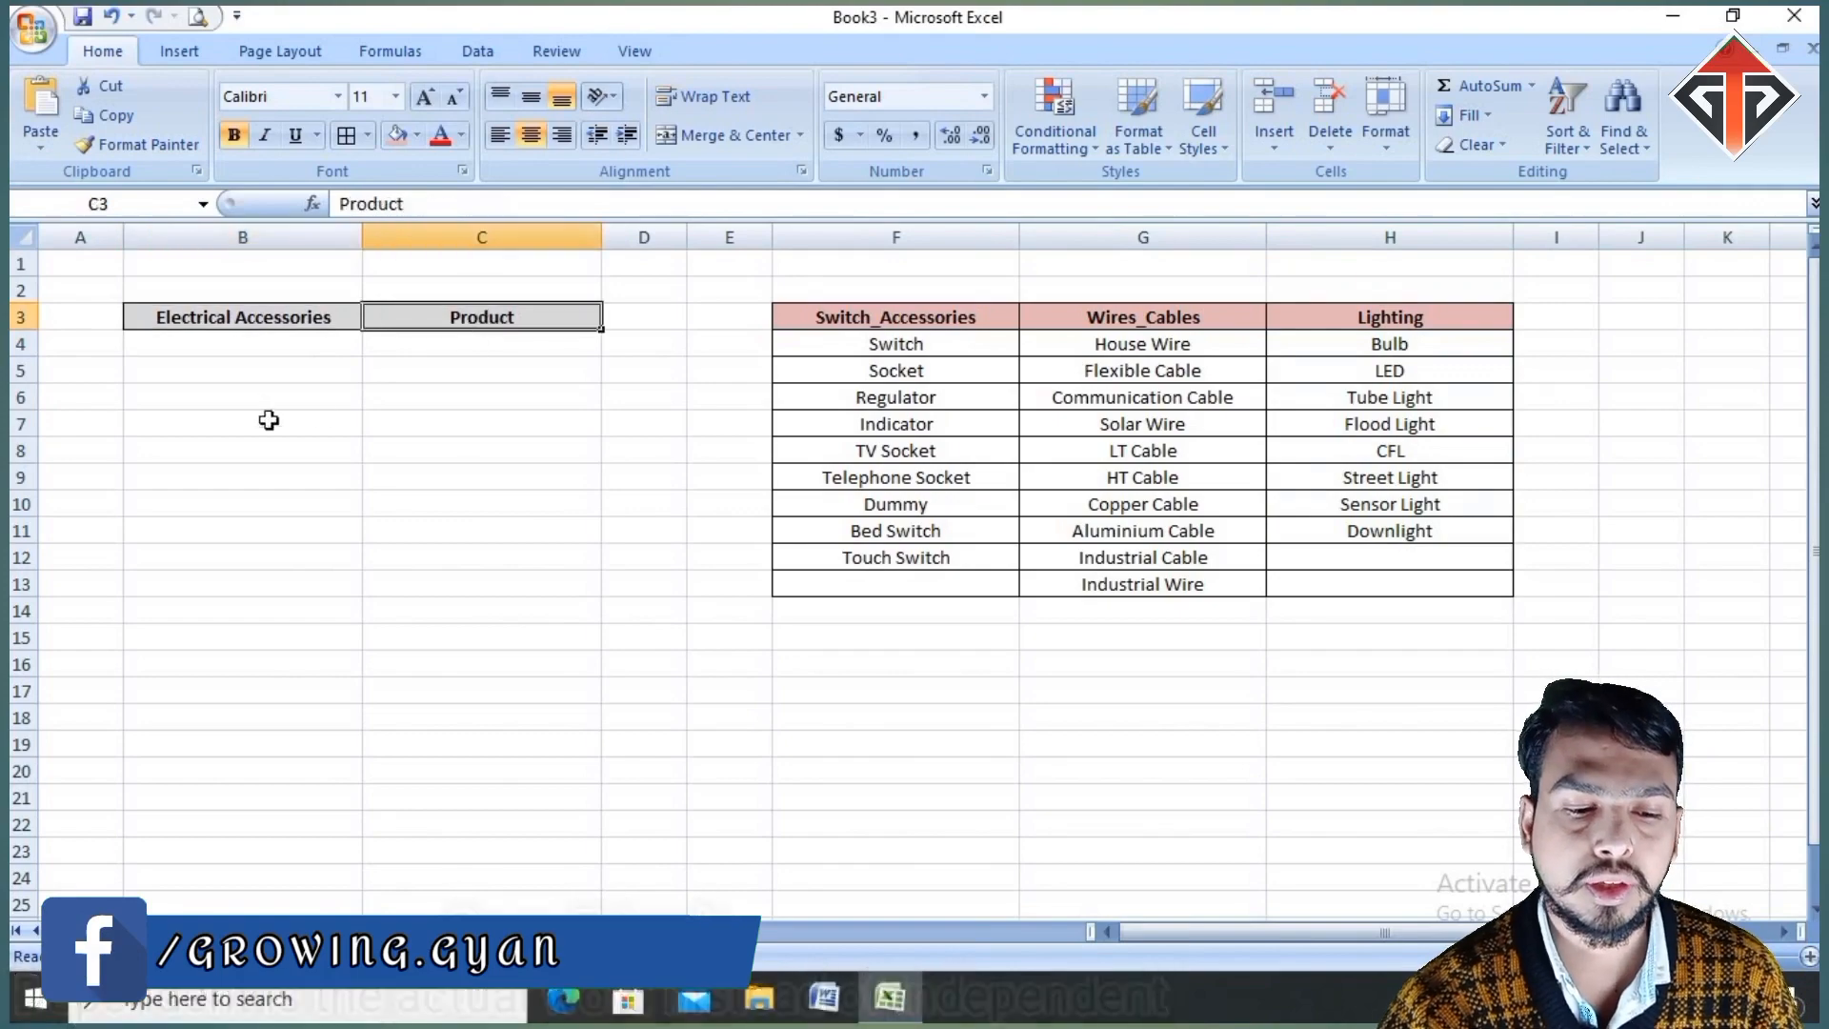
click(261, 324)
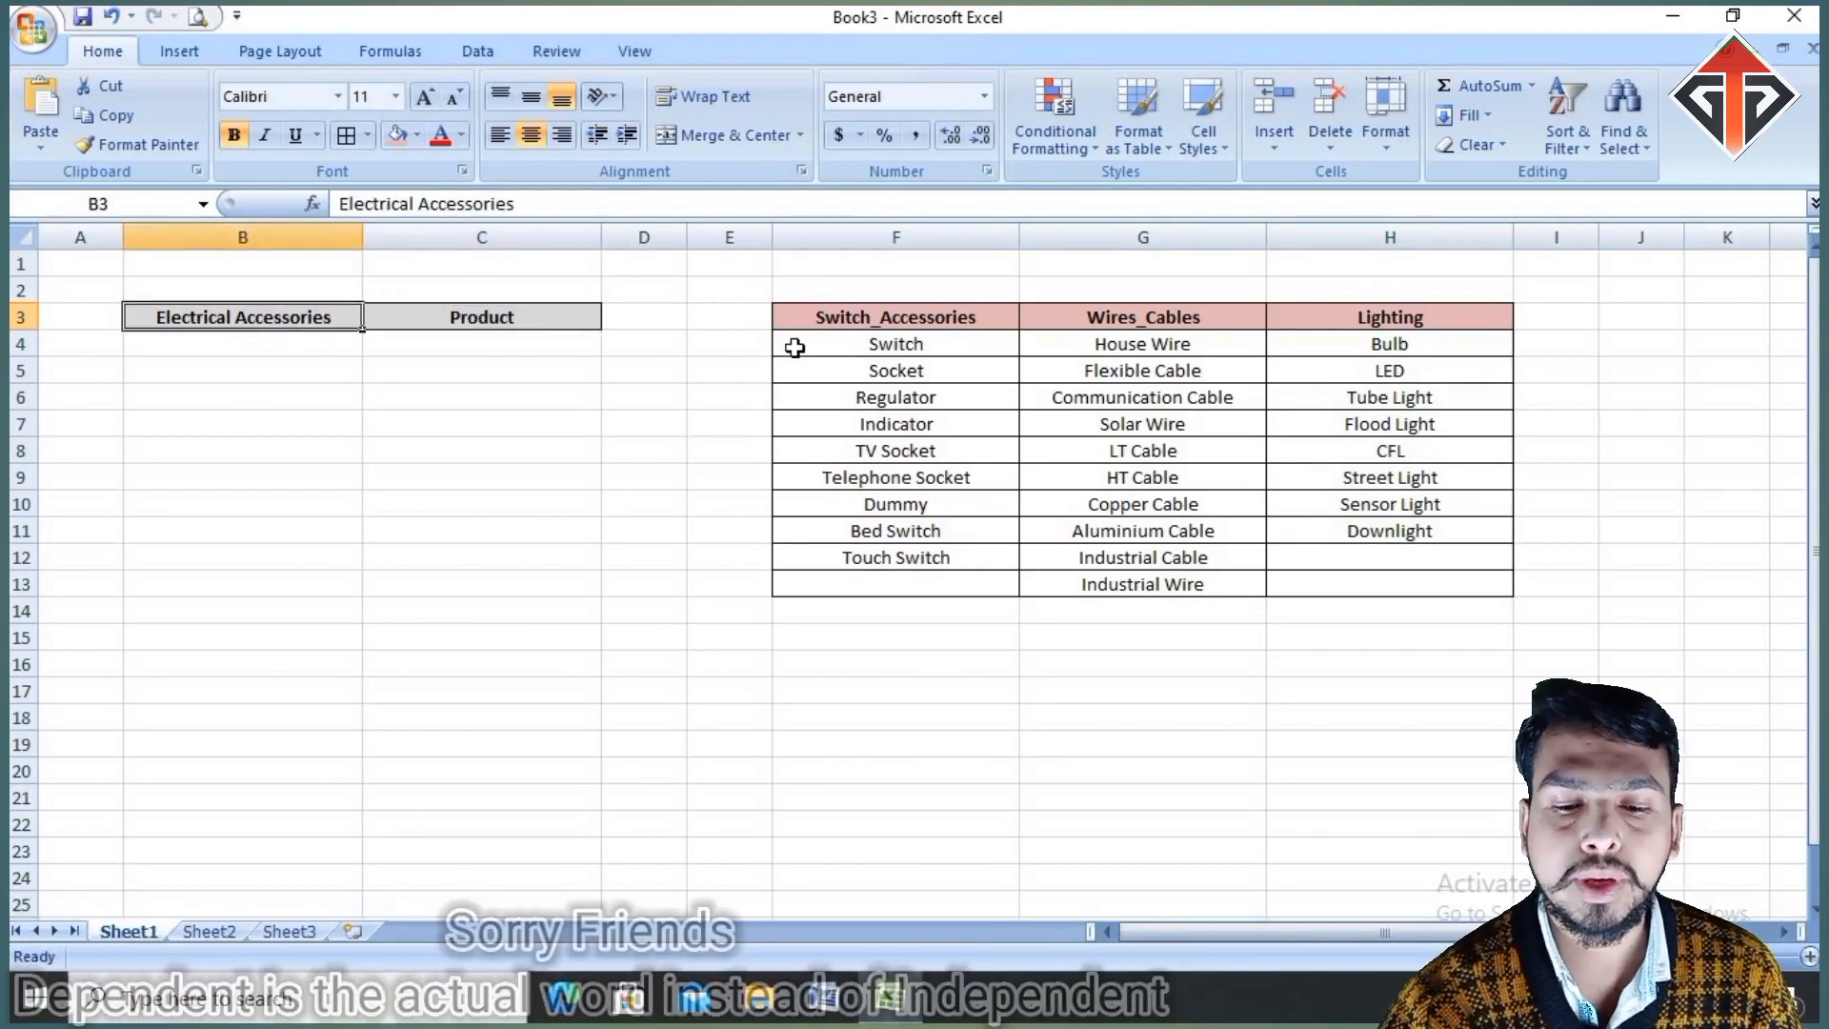
click(881, 322)
click(1149, 314)
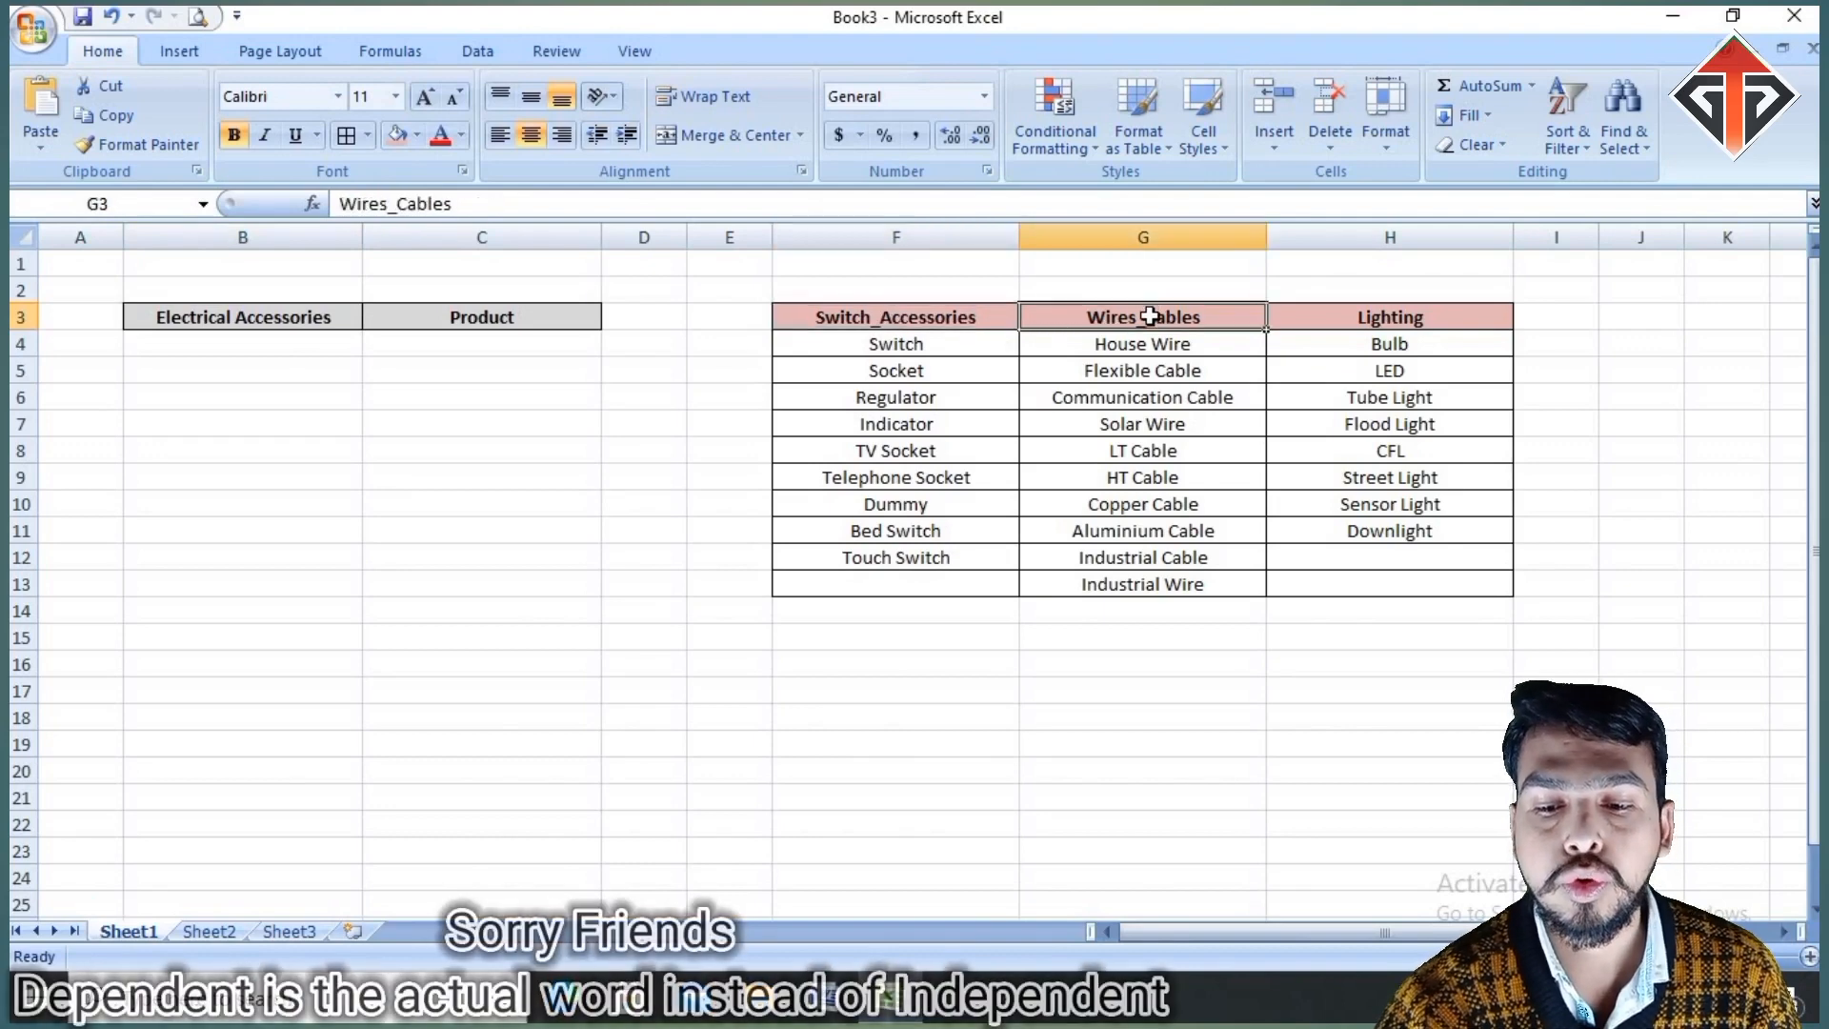
click(1377, 317)
click(878, 316)
drag(1142, 308, 1370, 330)
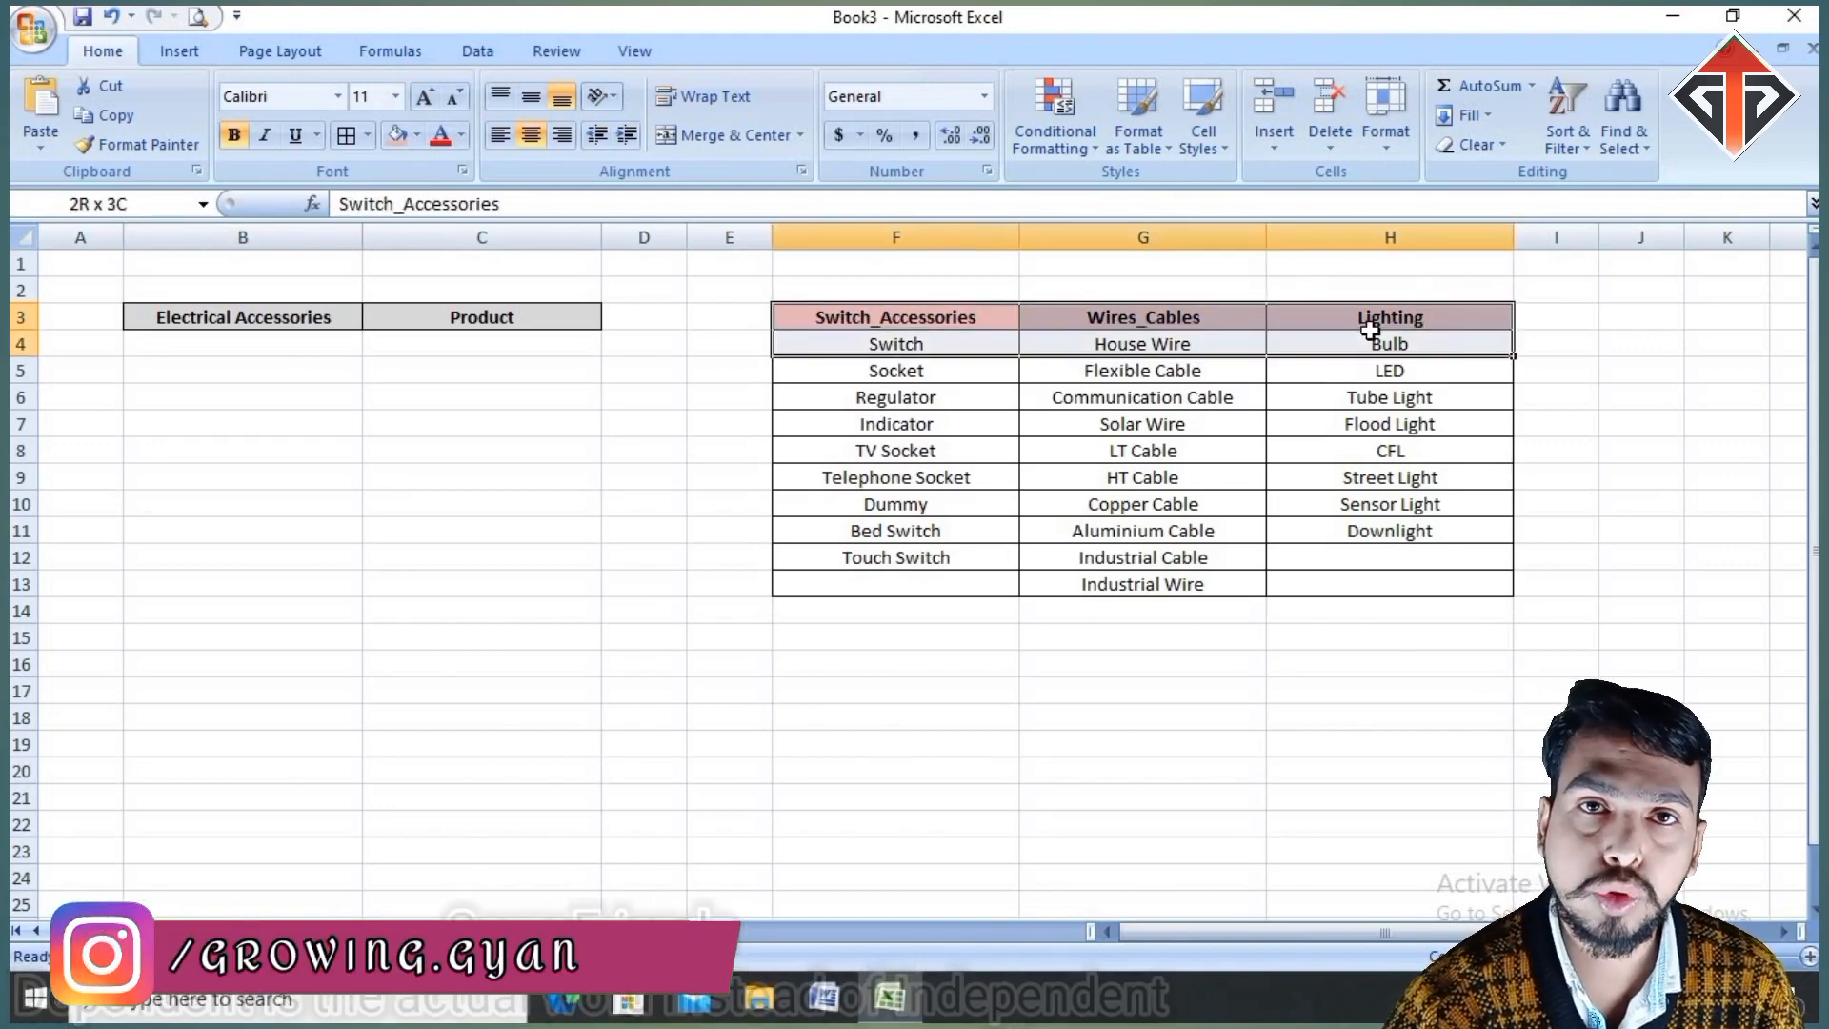
drag(939, 314, 1345, 324)
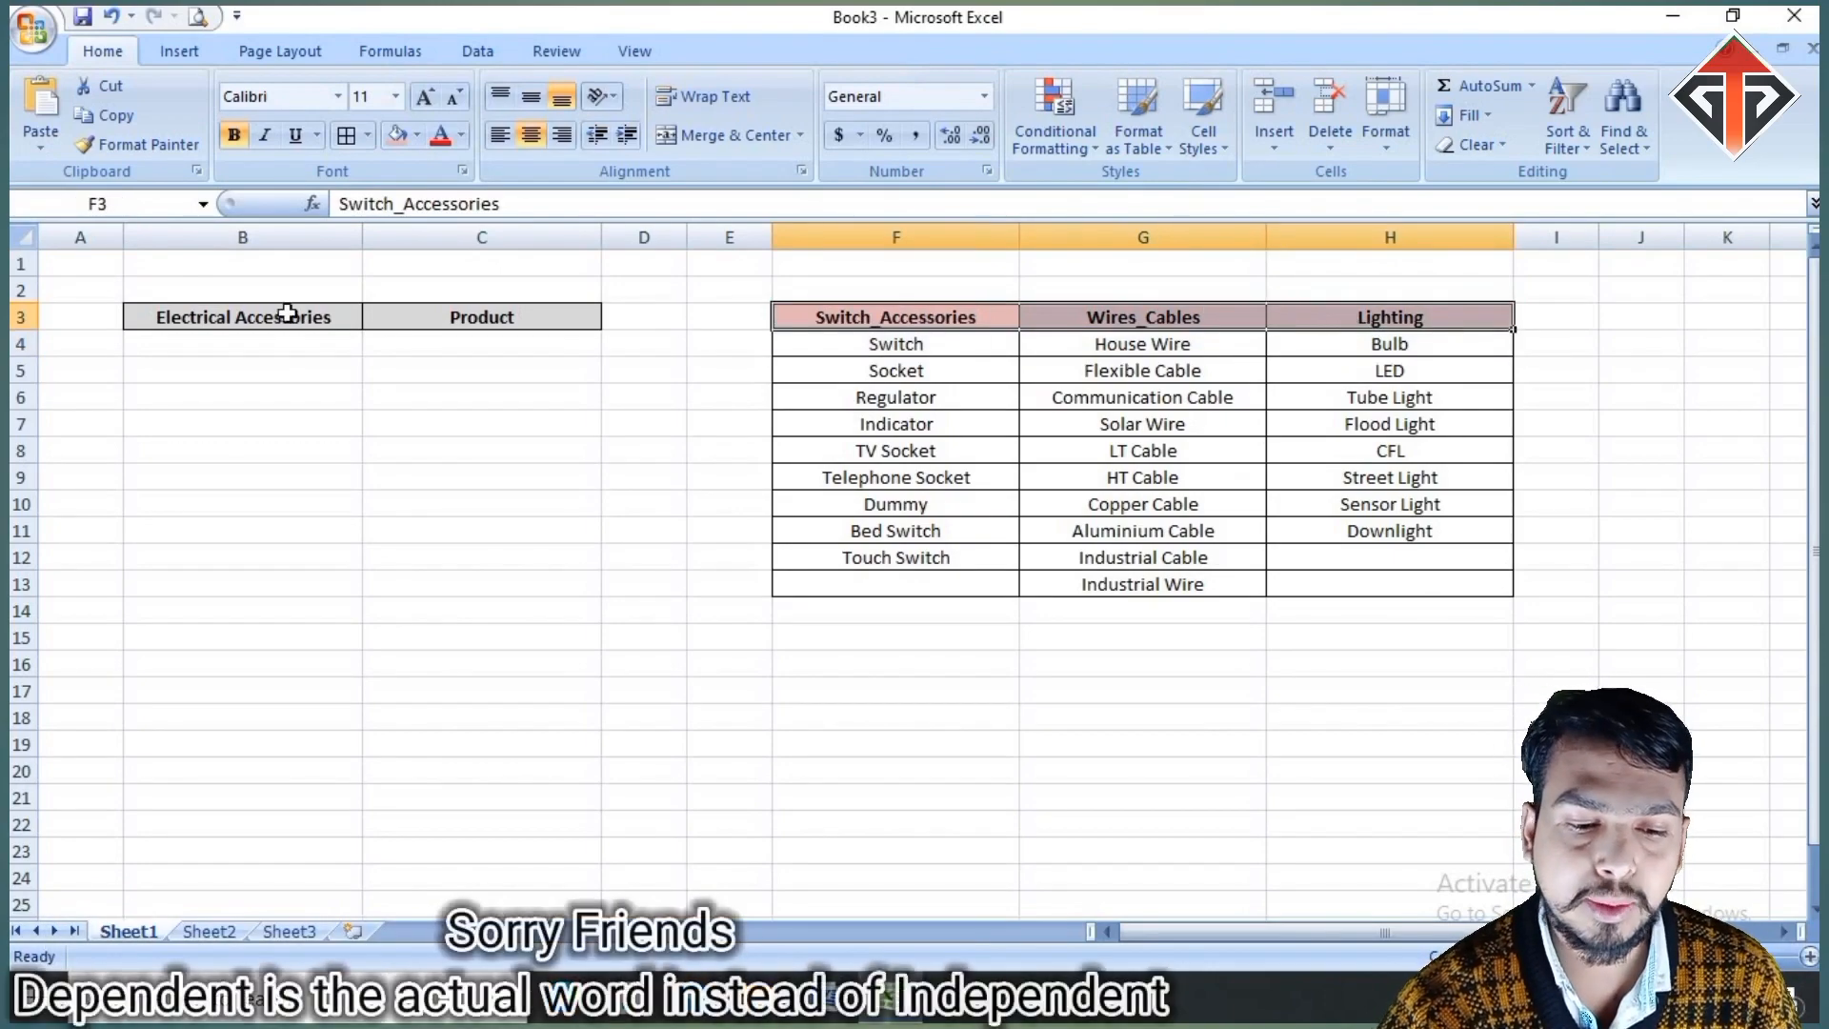
Step: Compare the empty cells under Electrical Accessories and Product with the items listed under Switch_Accessories and Wires_Cables
drag(208, 339, 202, 412)
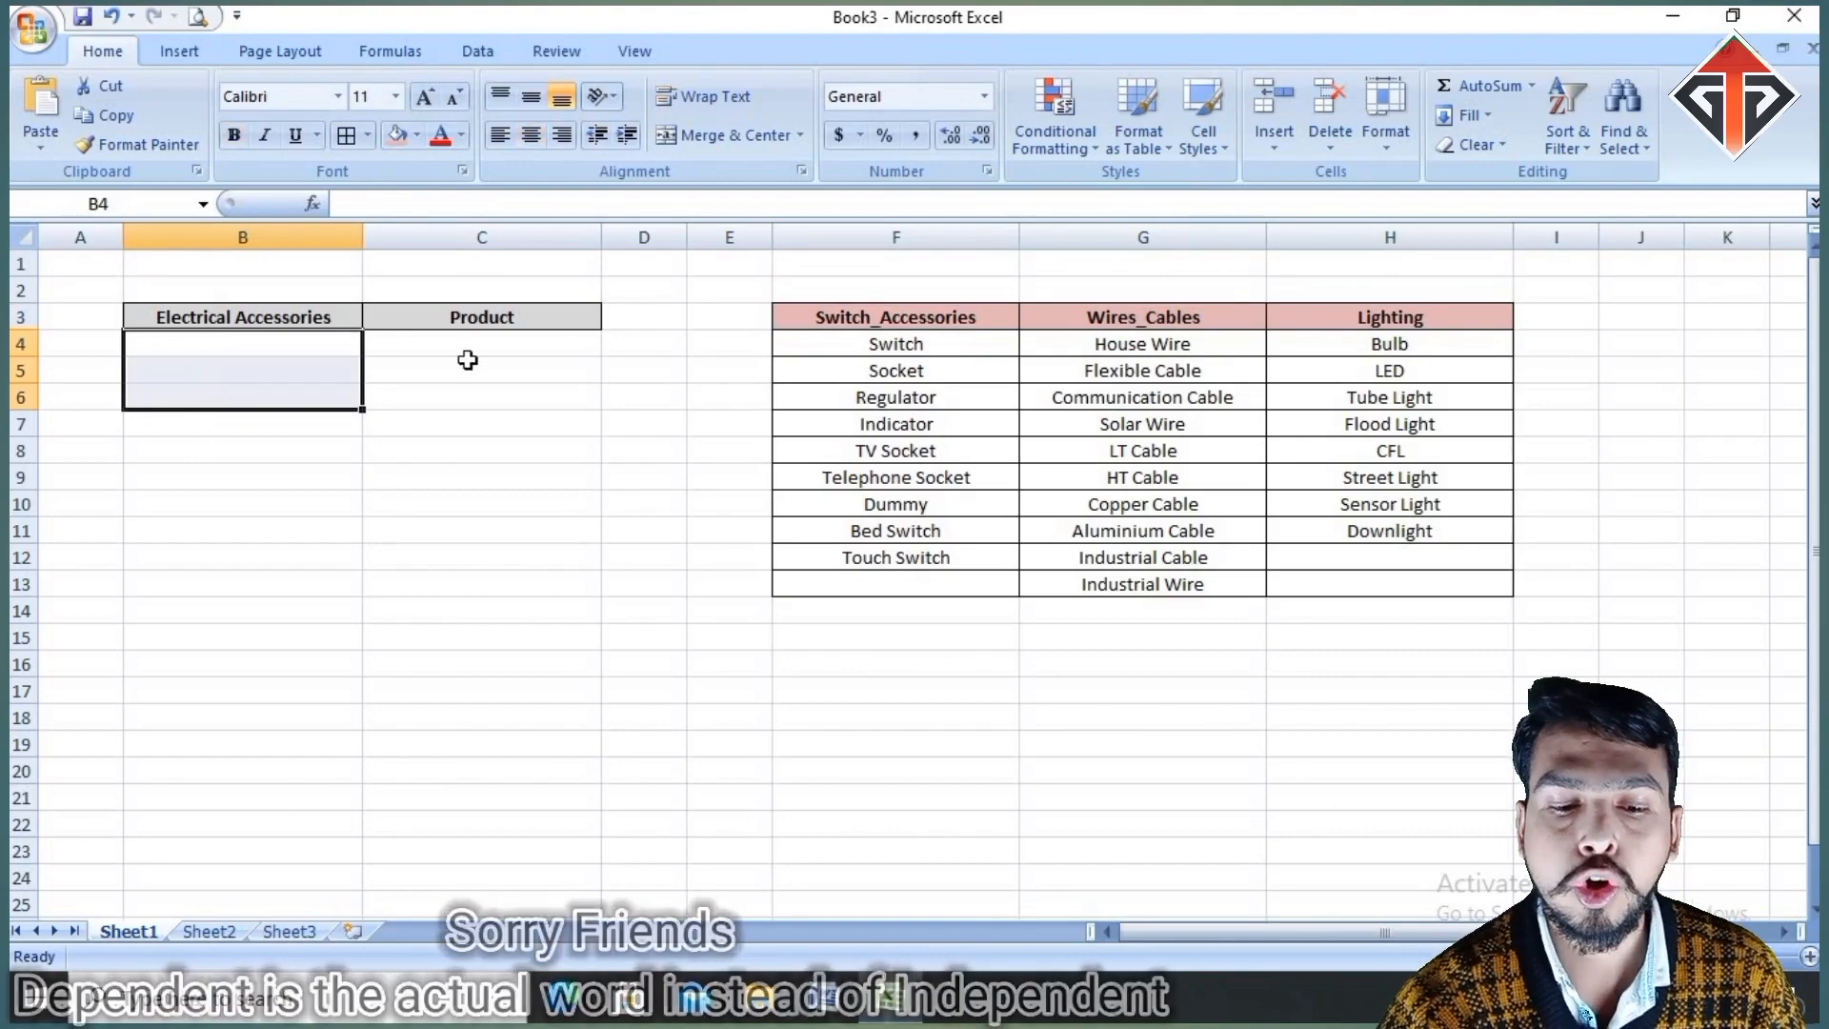
click(467, 347)
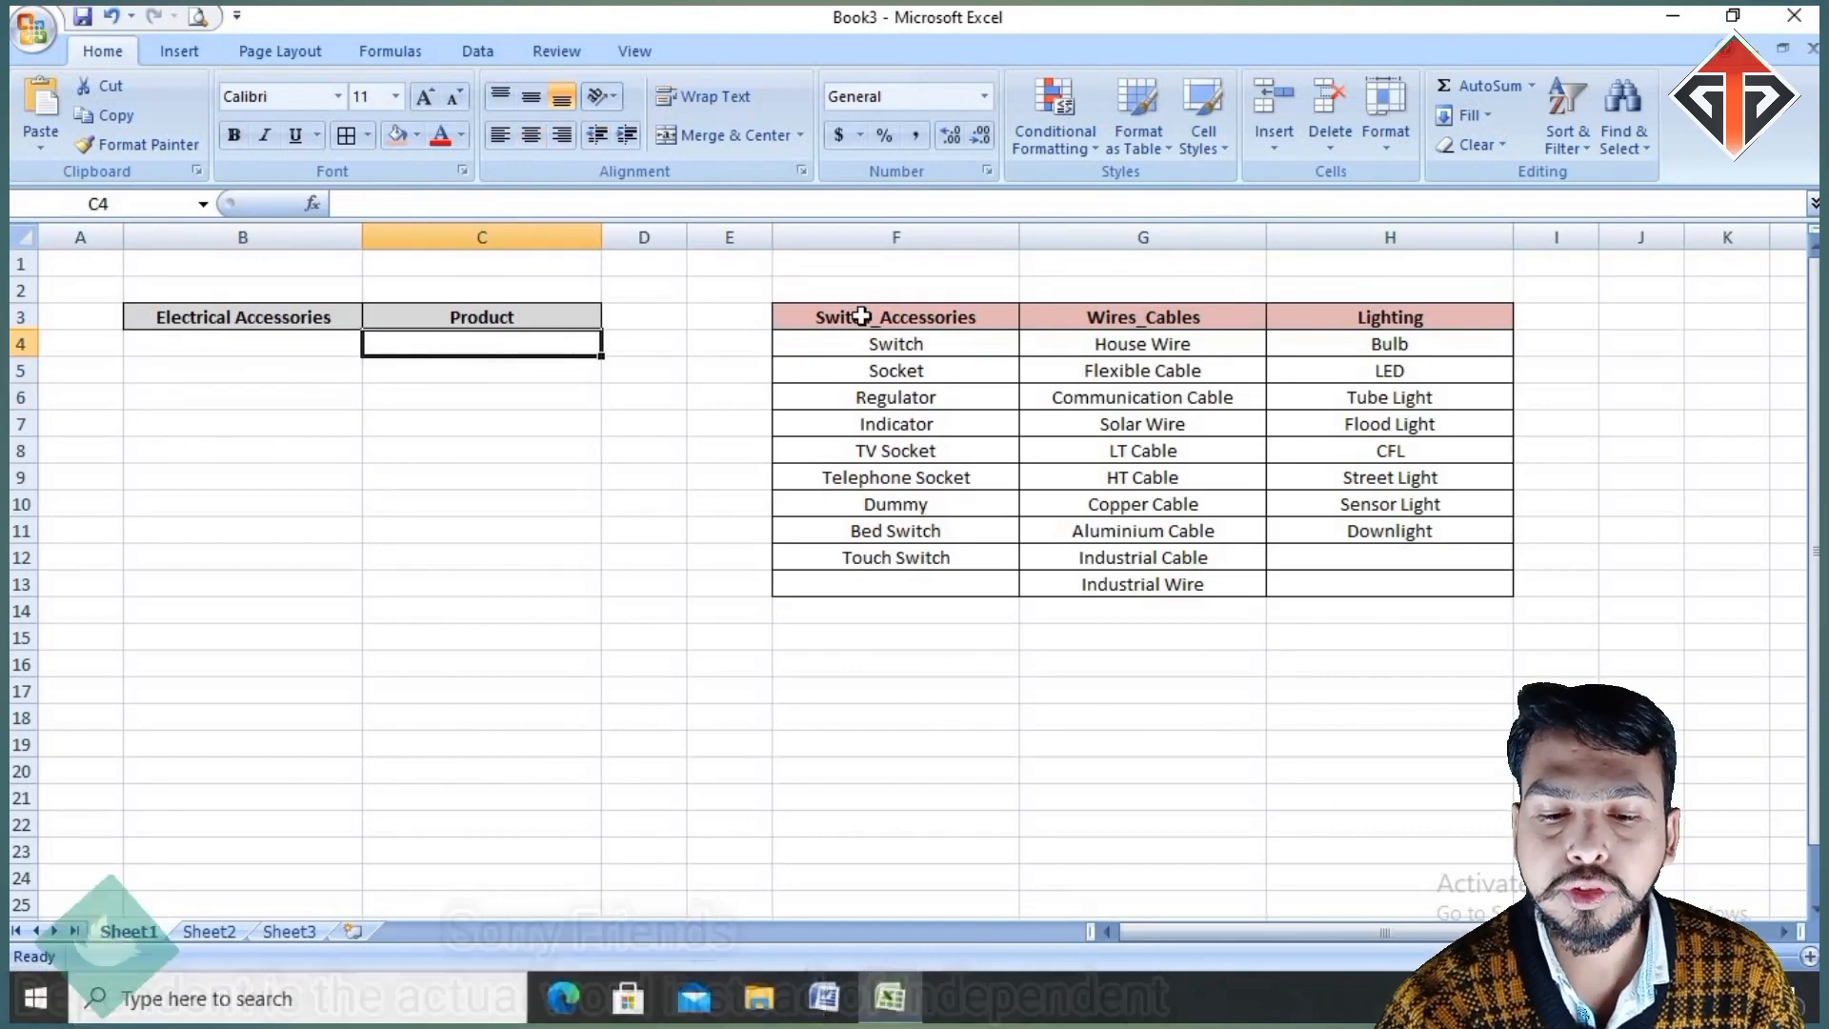
click(831, 316)
click(266, 343)
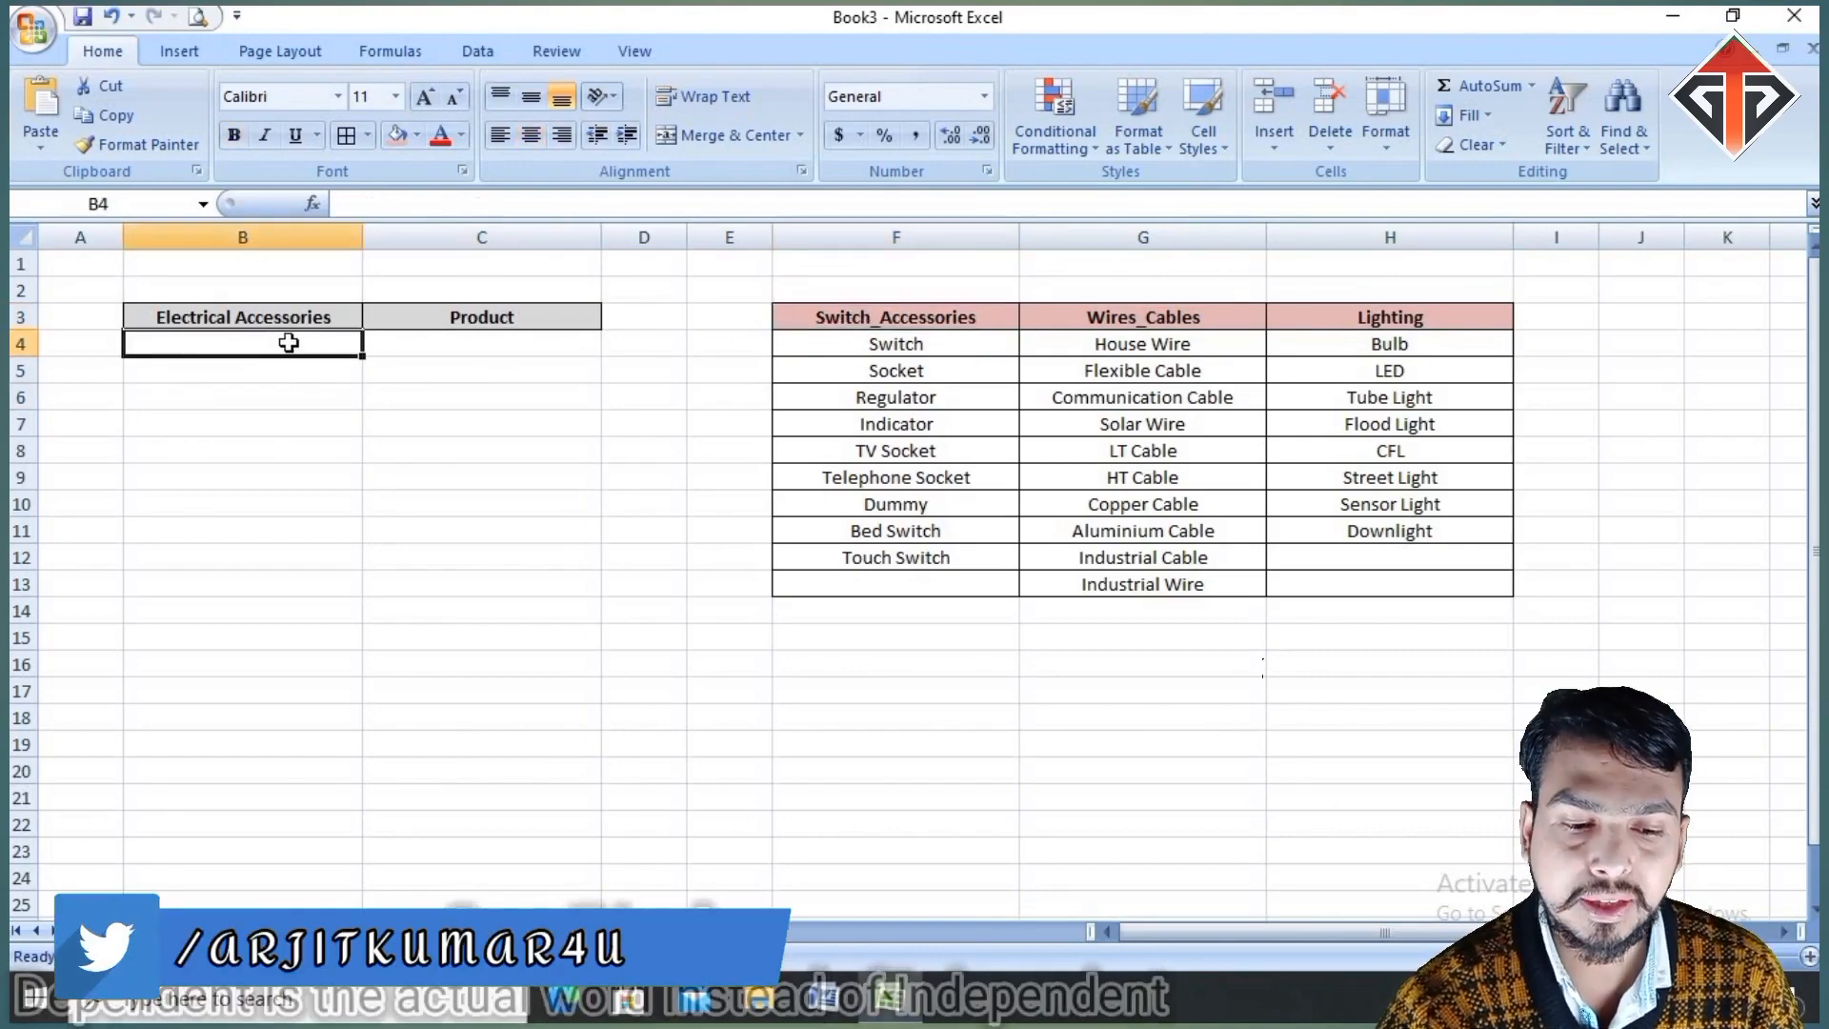
click(520, 350)
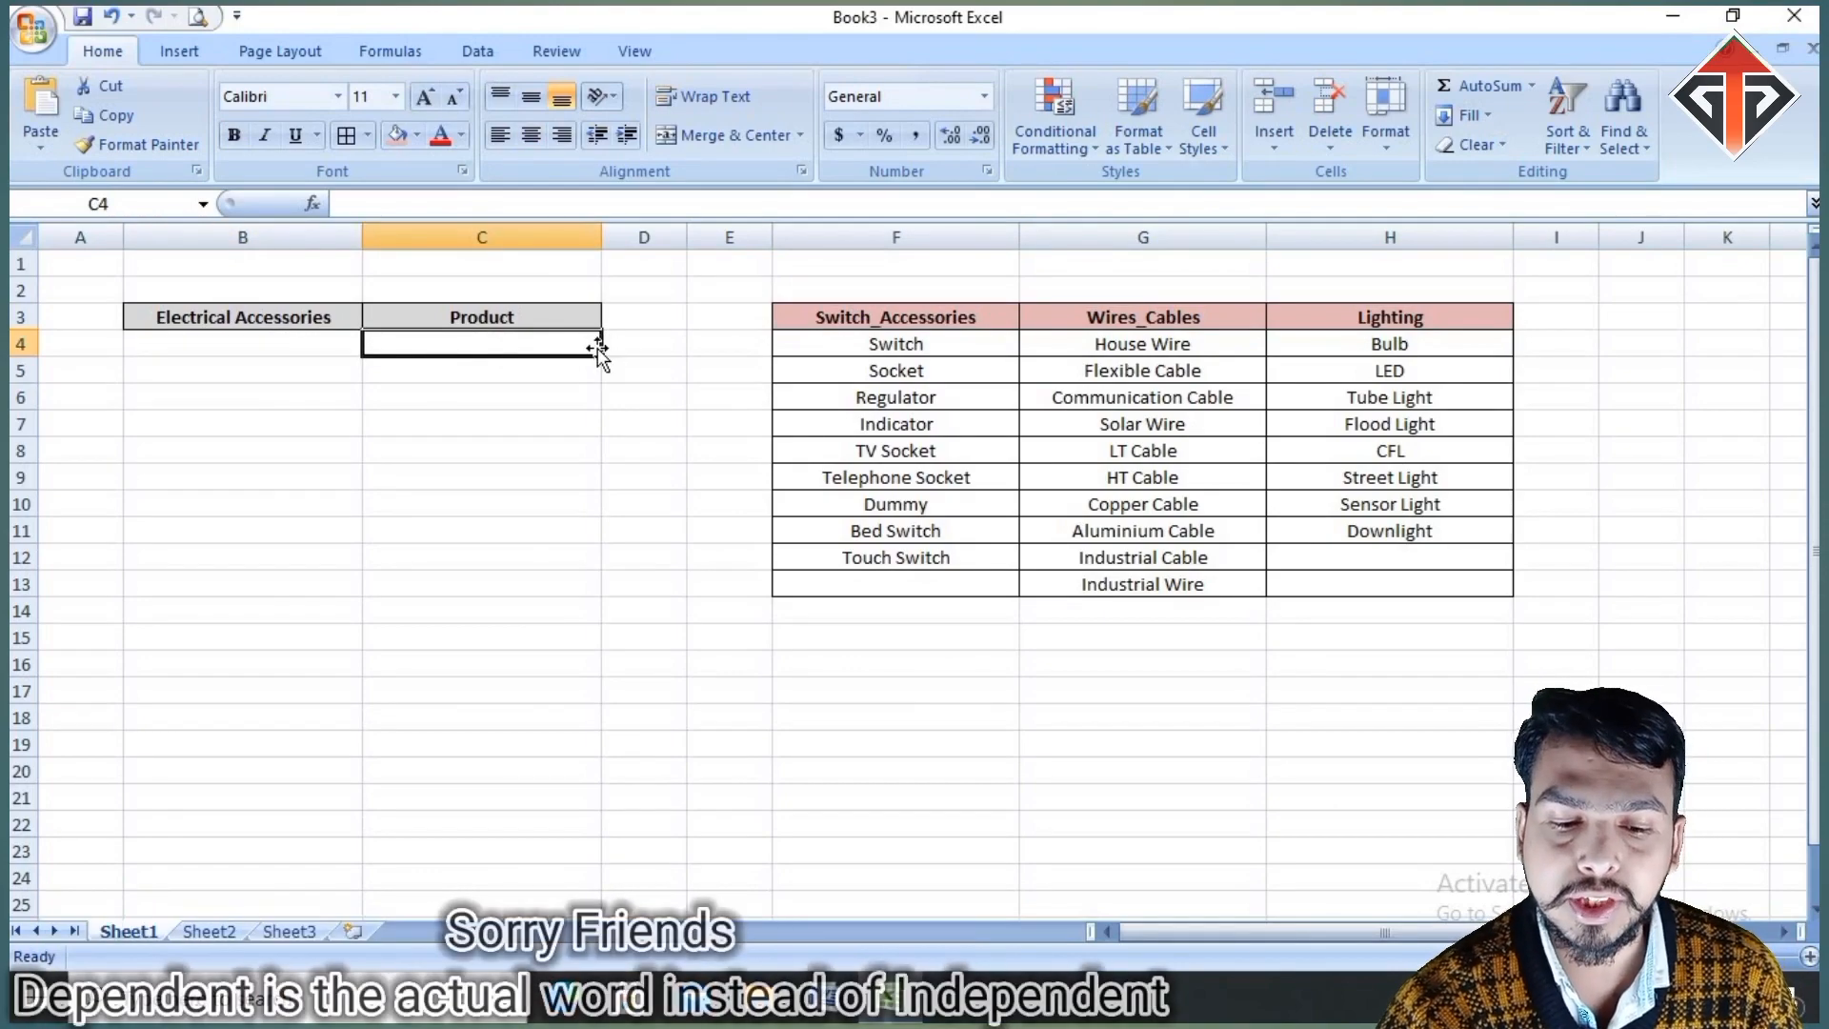
drag(874, 343, 862, 398)
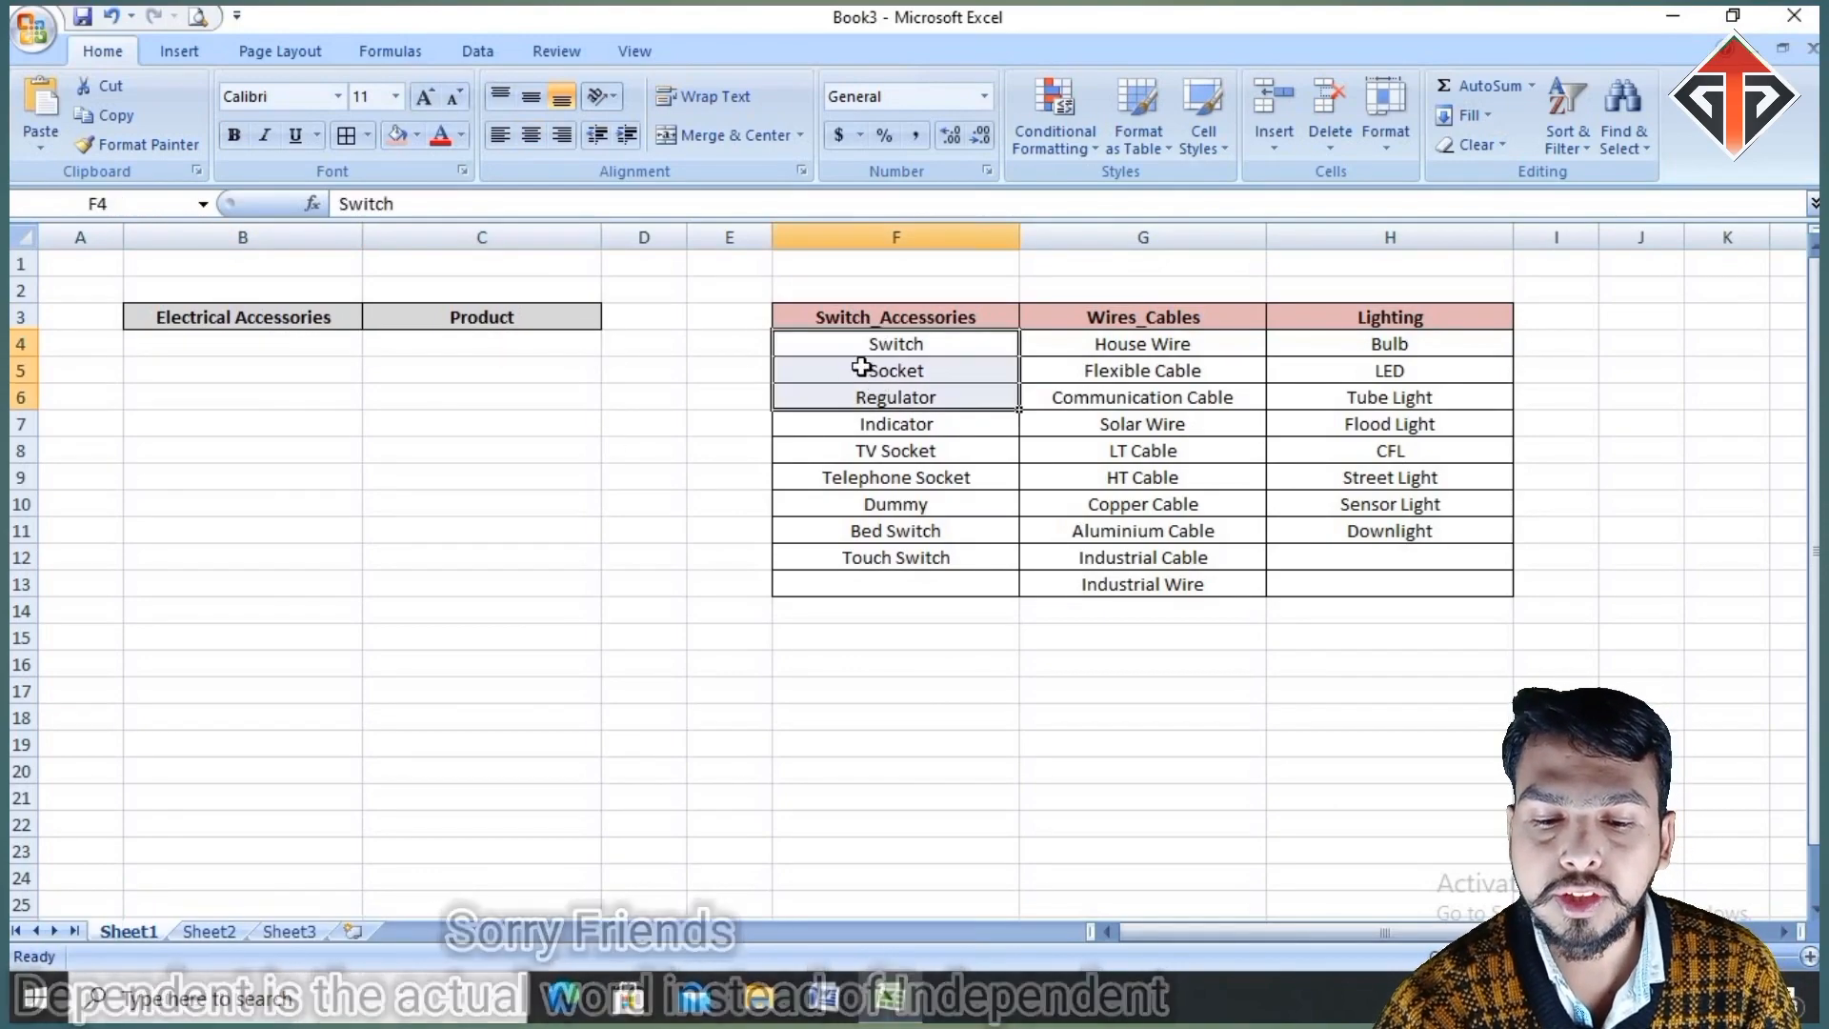
click(306, 343)
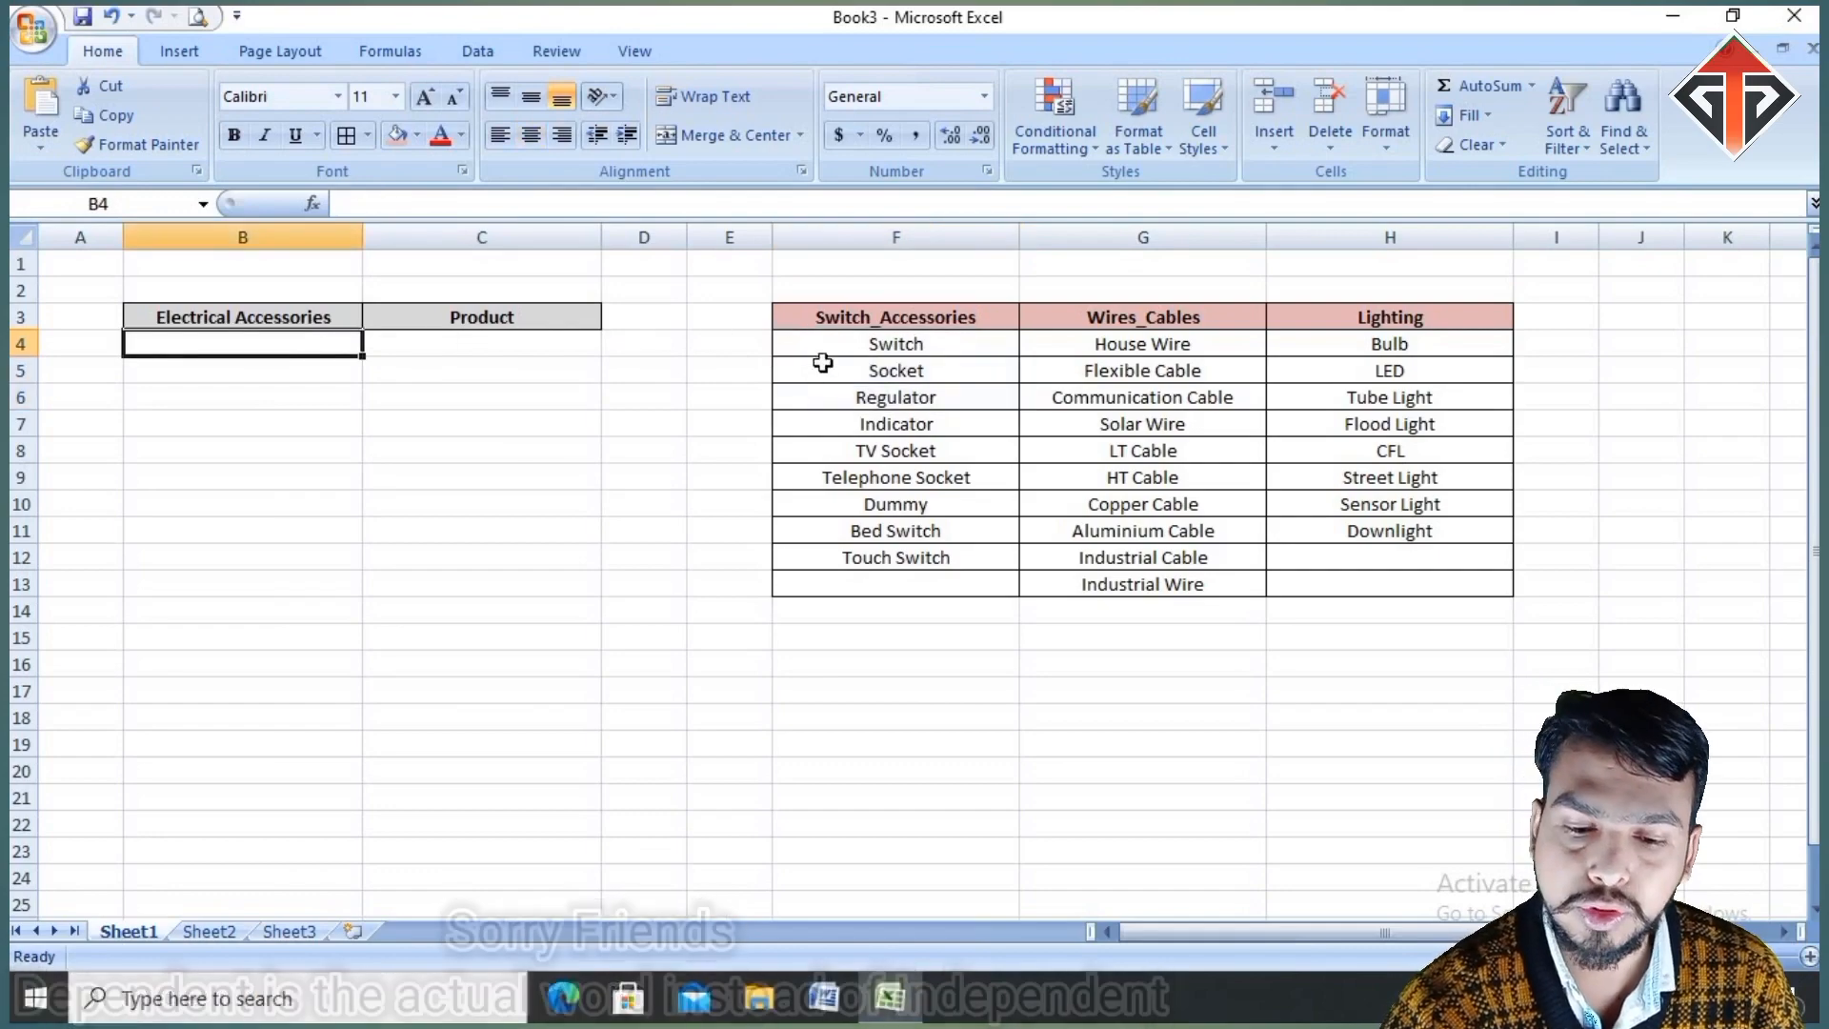
click(831, 346)
drag(834, 366, 834, 532)
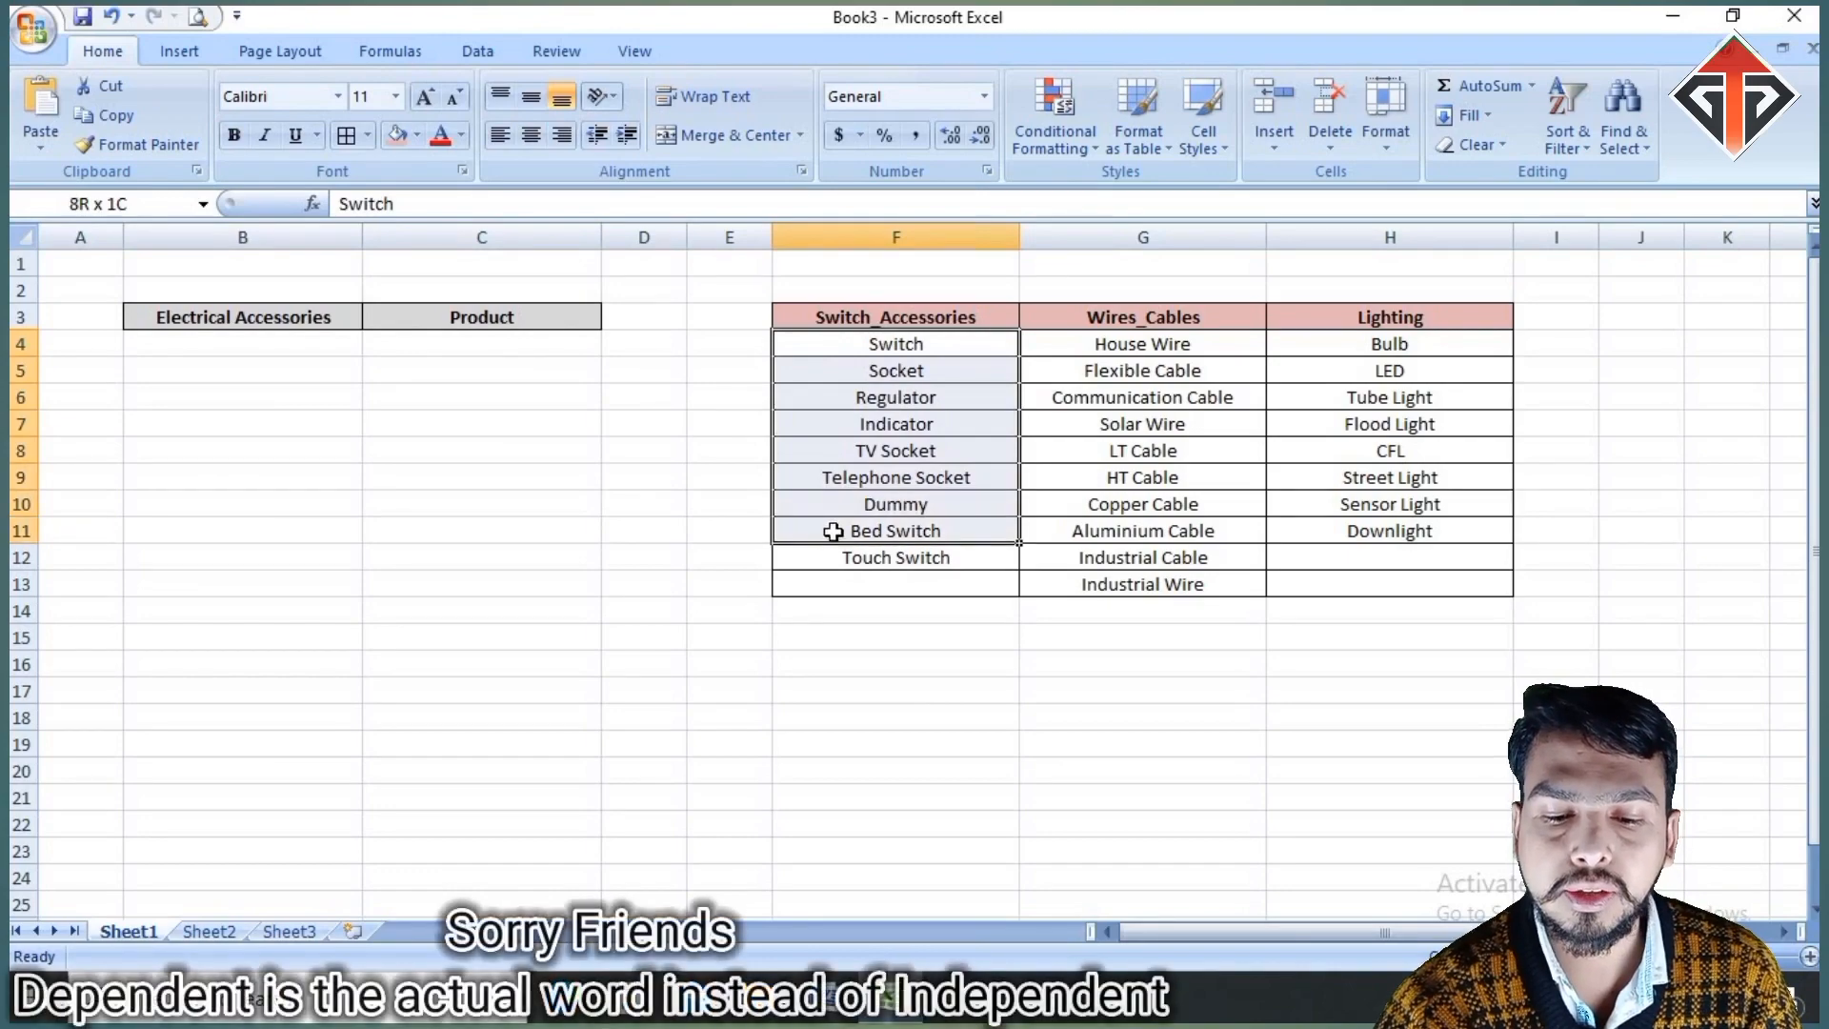
click(259, 340)
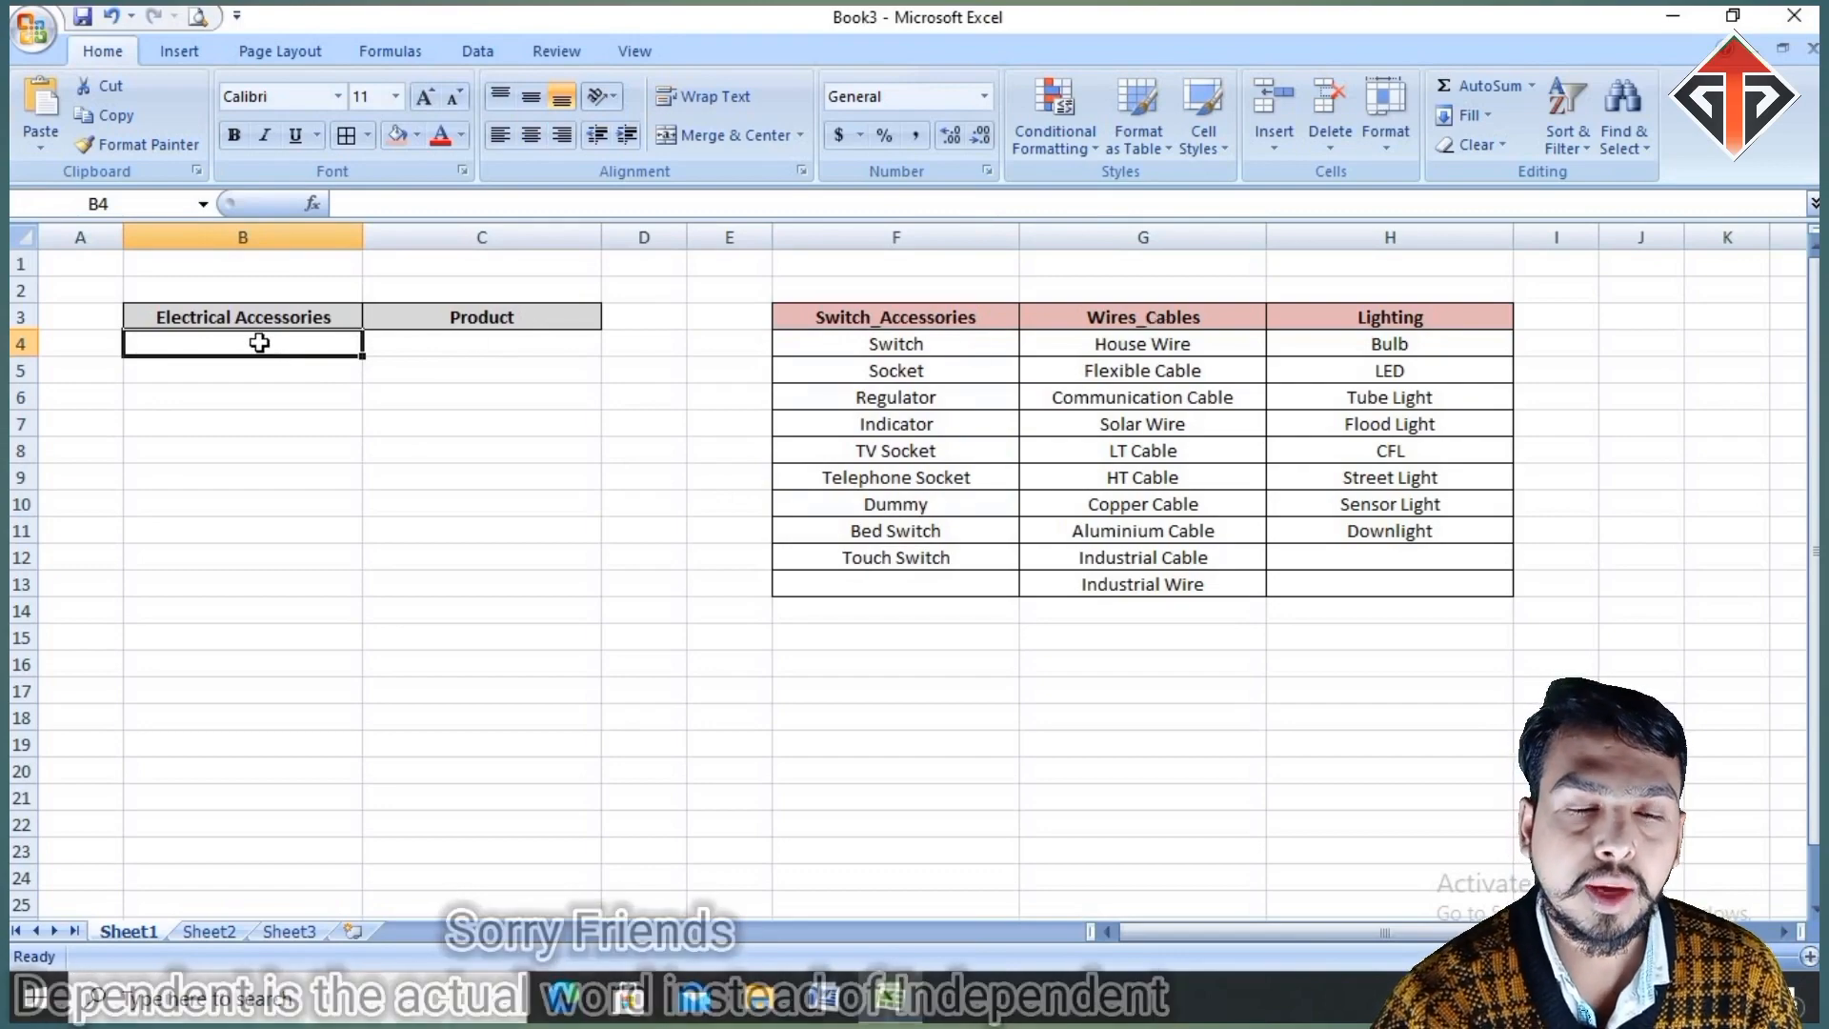
click(546, 348)
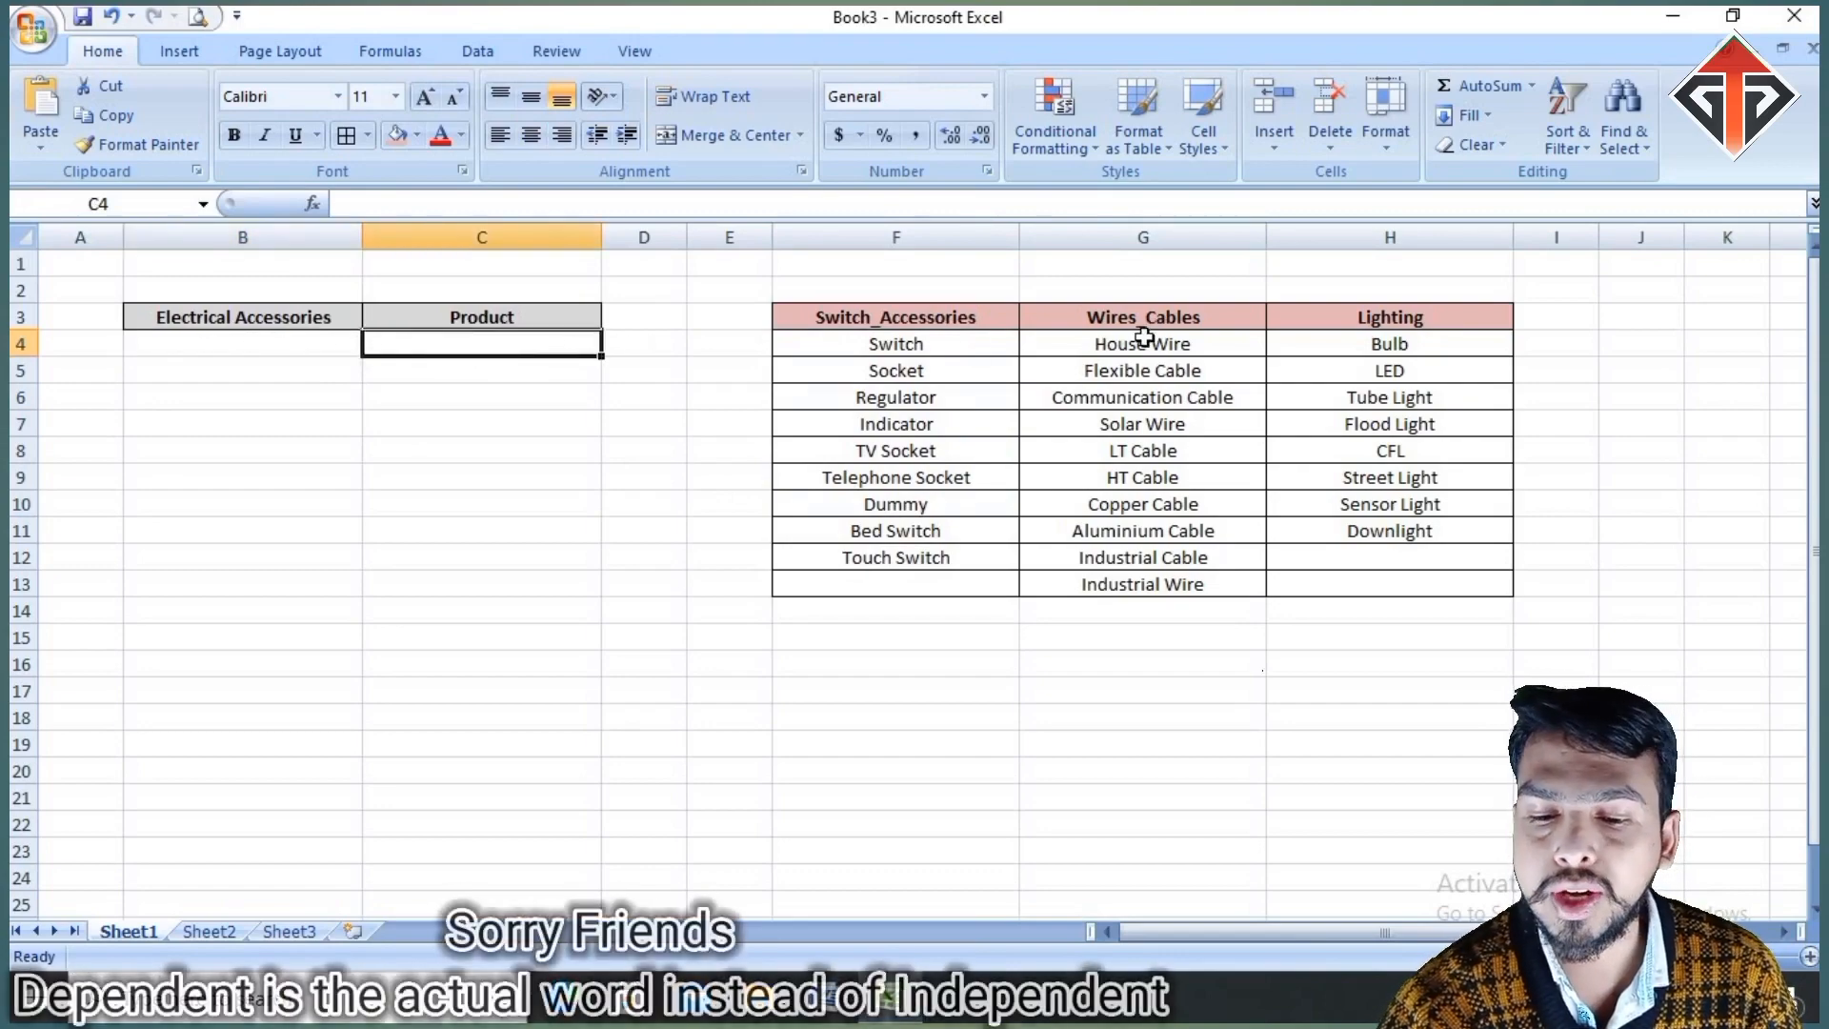
mouse_move(1149, 342)
mouse_down()
mouse_move(1135, 588)
mouse_move(1117, 576)
mouse_up()
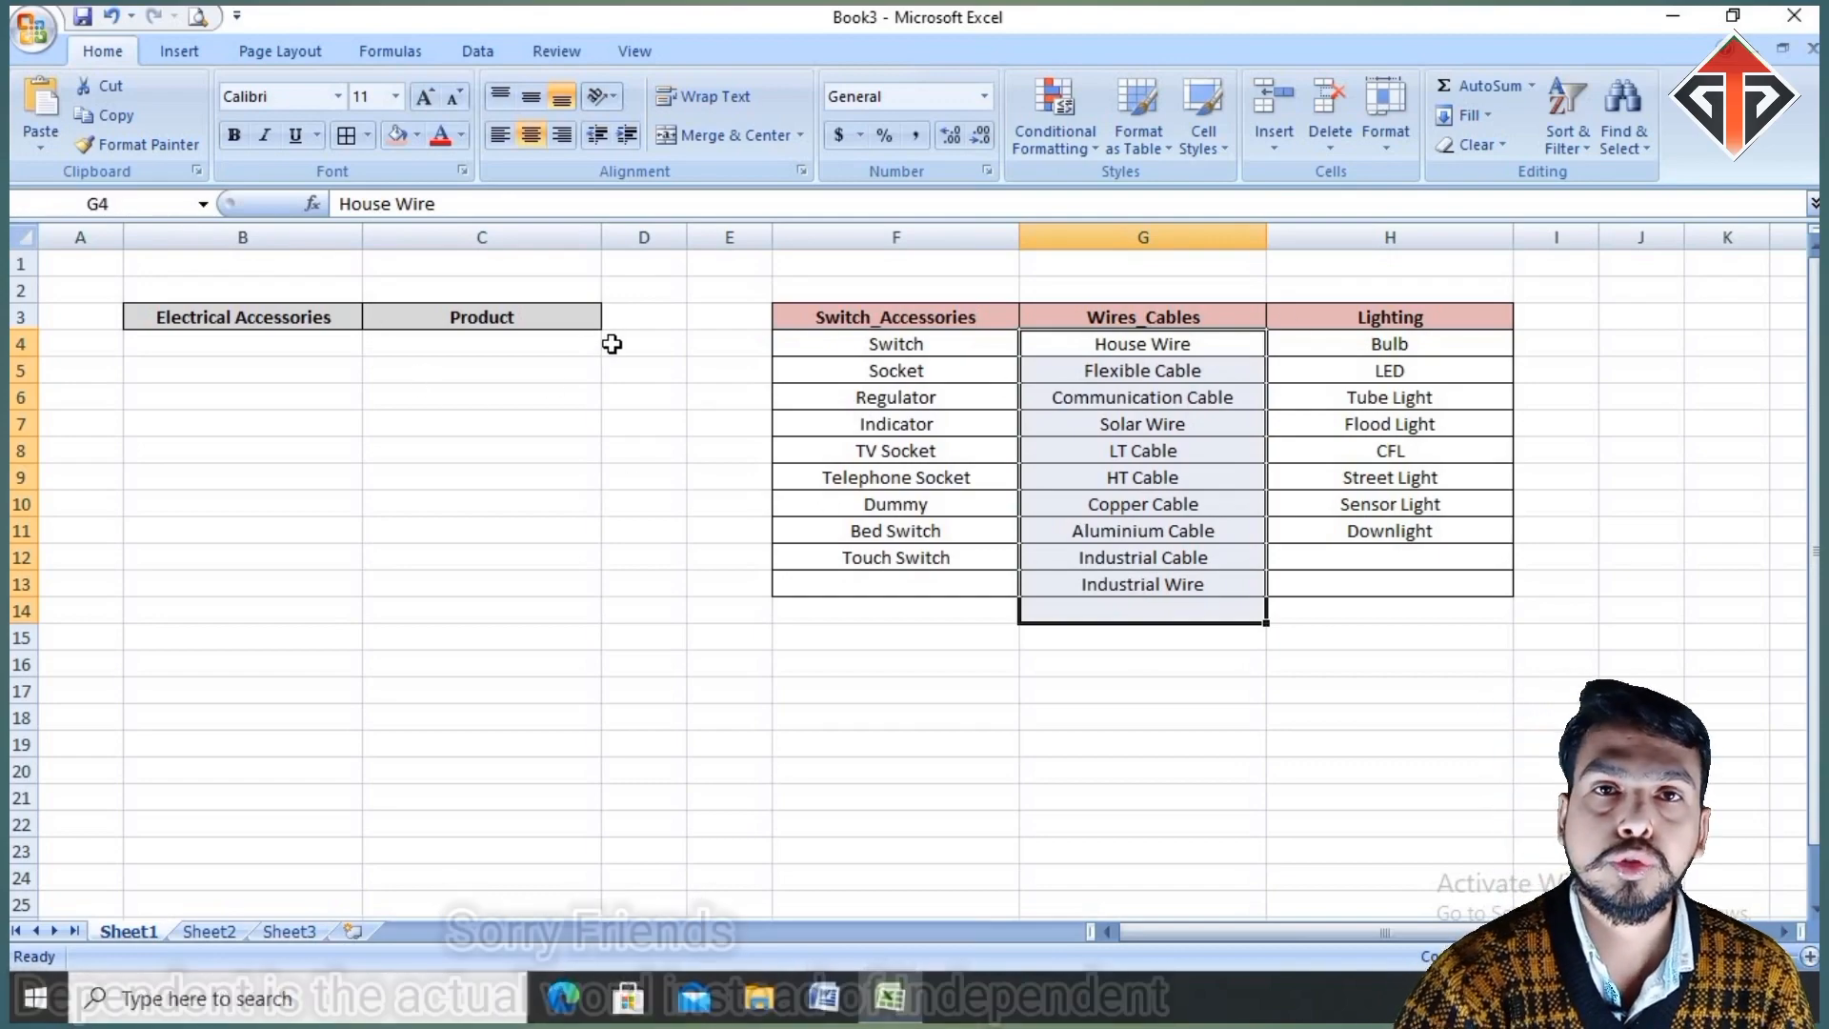
click(761, 373)
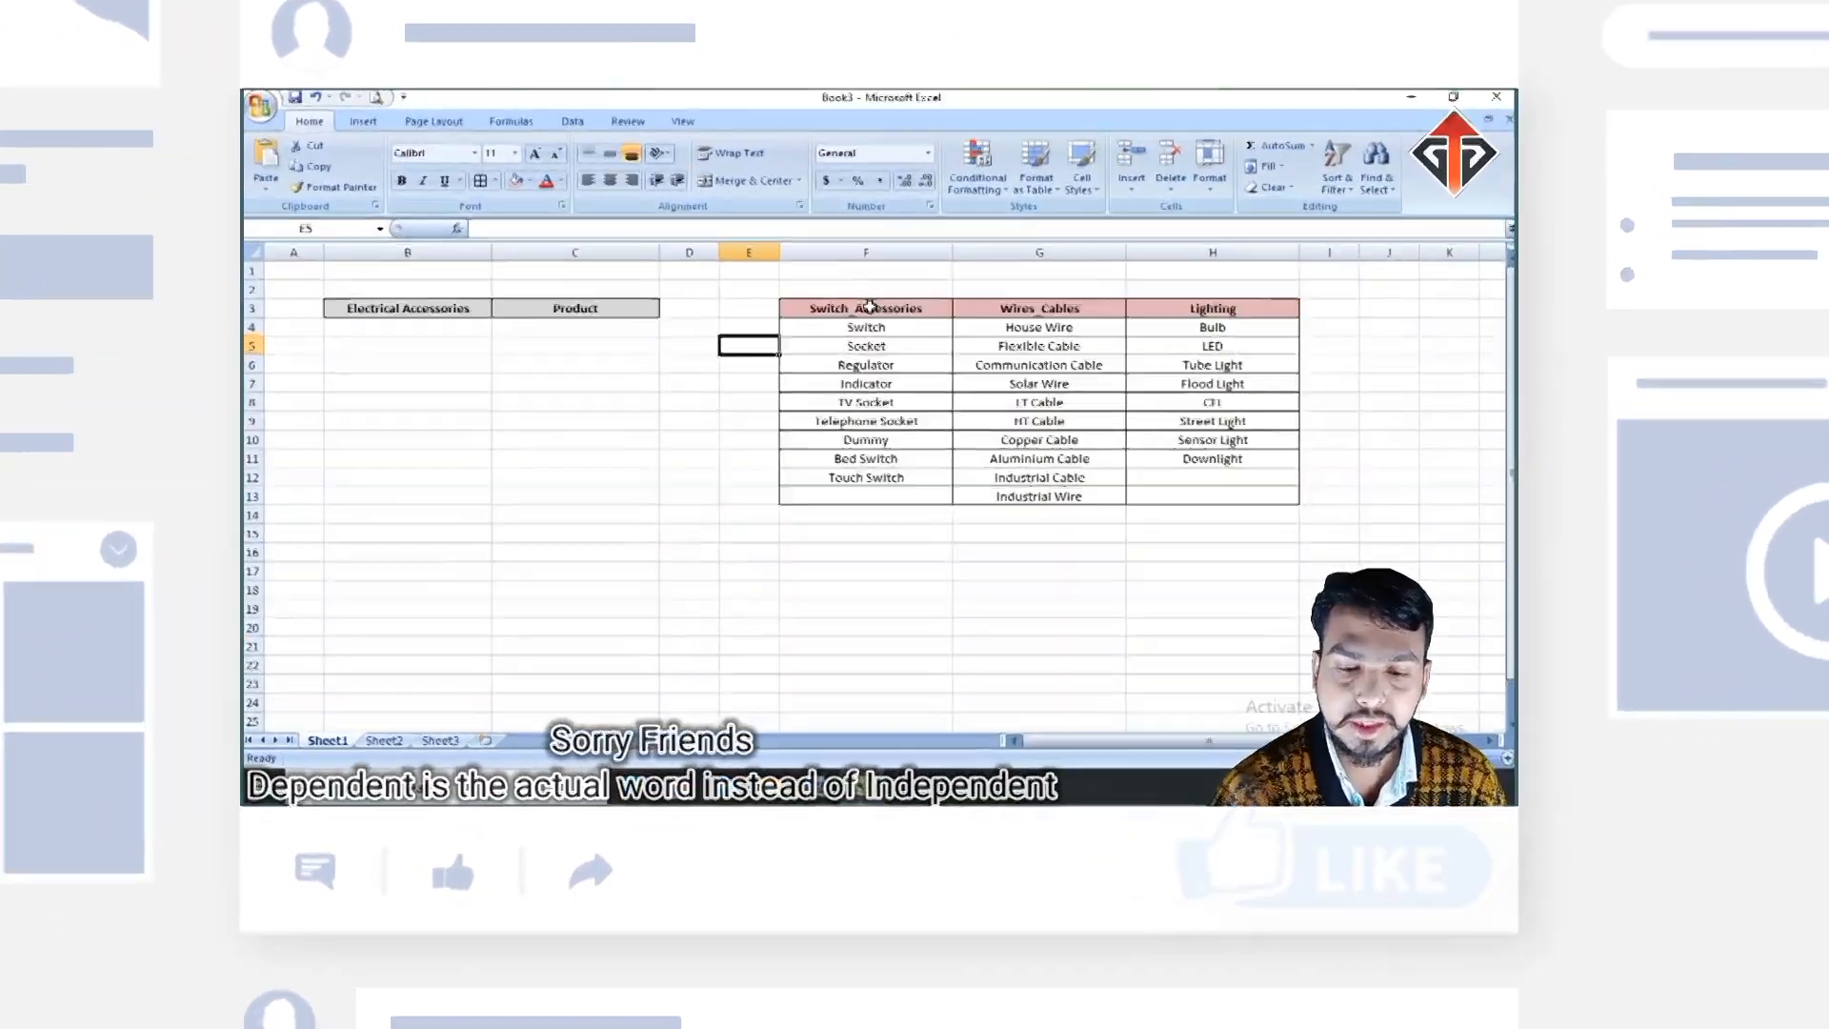
Step: Create named ranges from the top row of the combined selection F3:F12, G3:G13 and H3:H11, leaving out blank cells
drag(842, 306, 854, 391)
drag(899, 473, 901, 557)
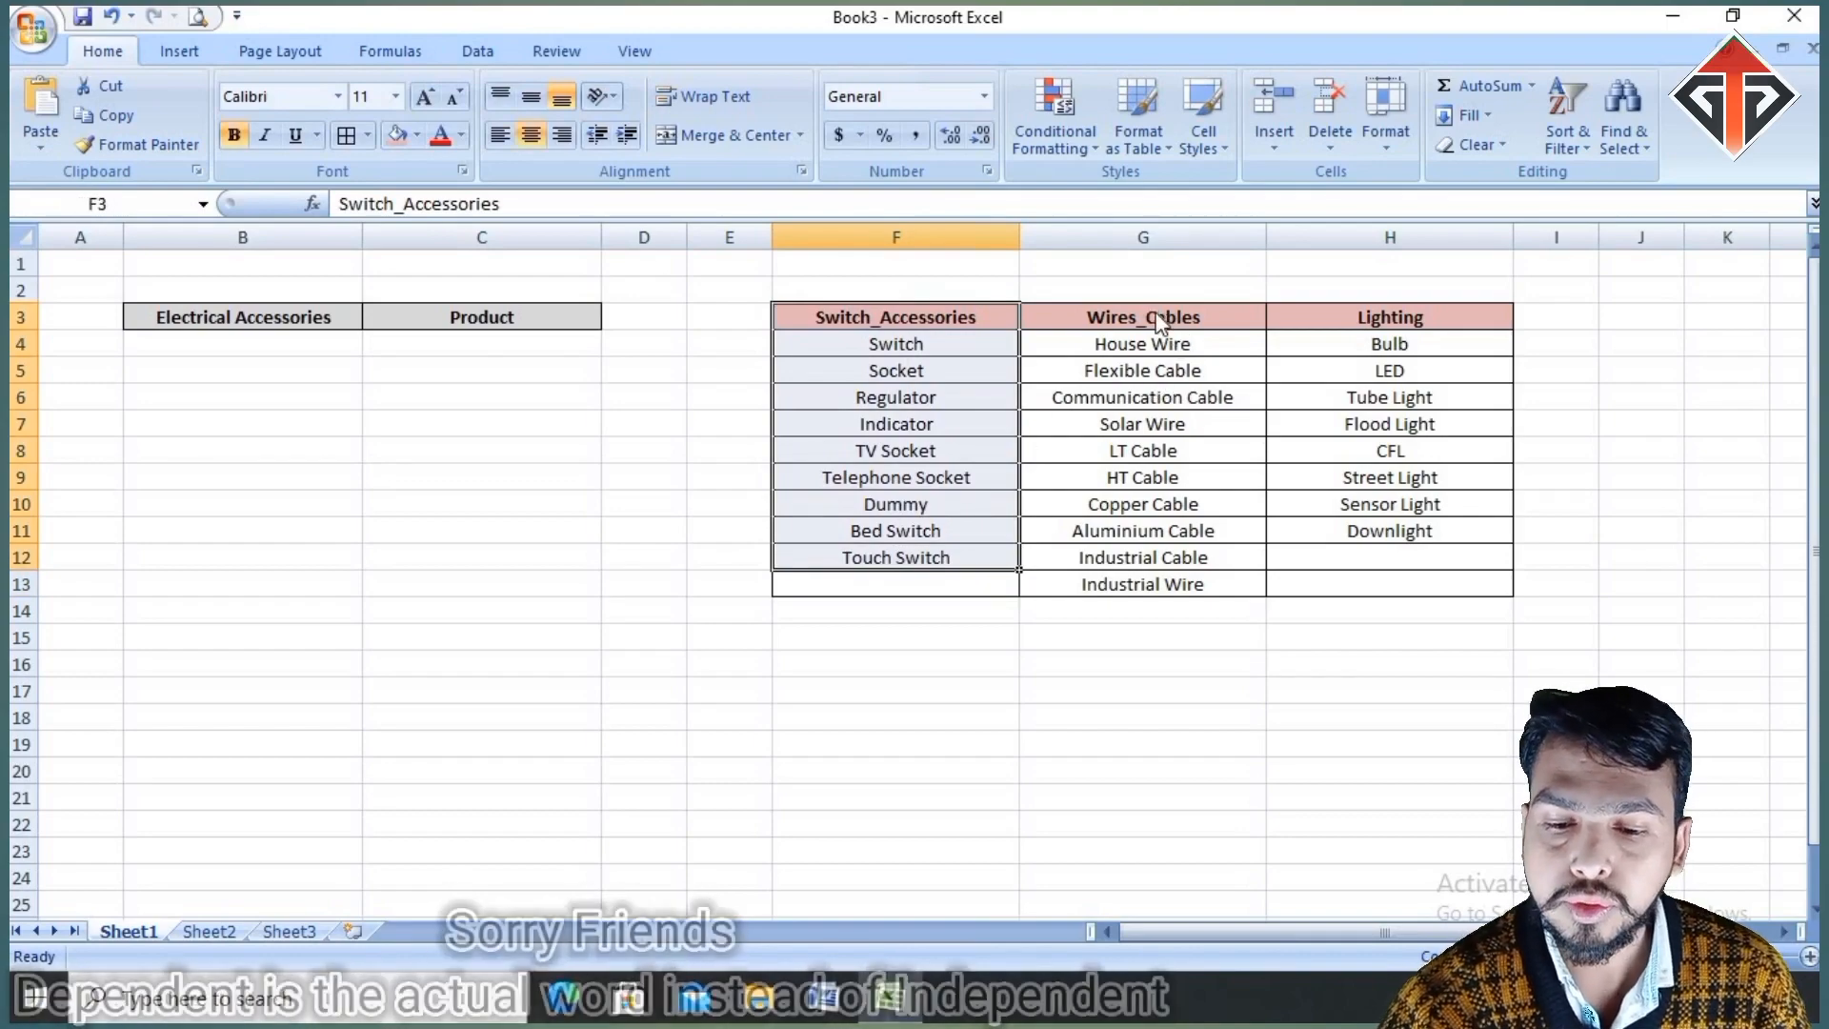
drag(1156, 316, 1152, 438)
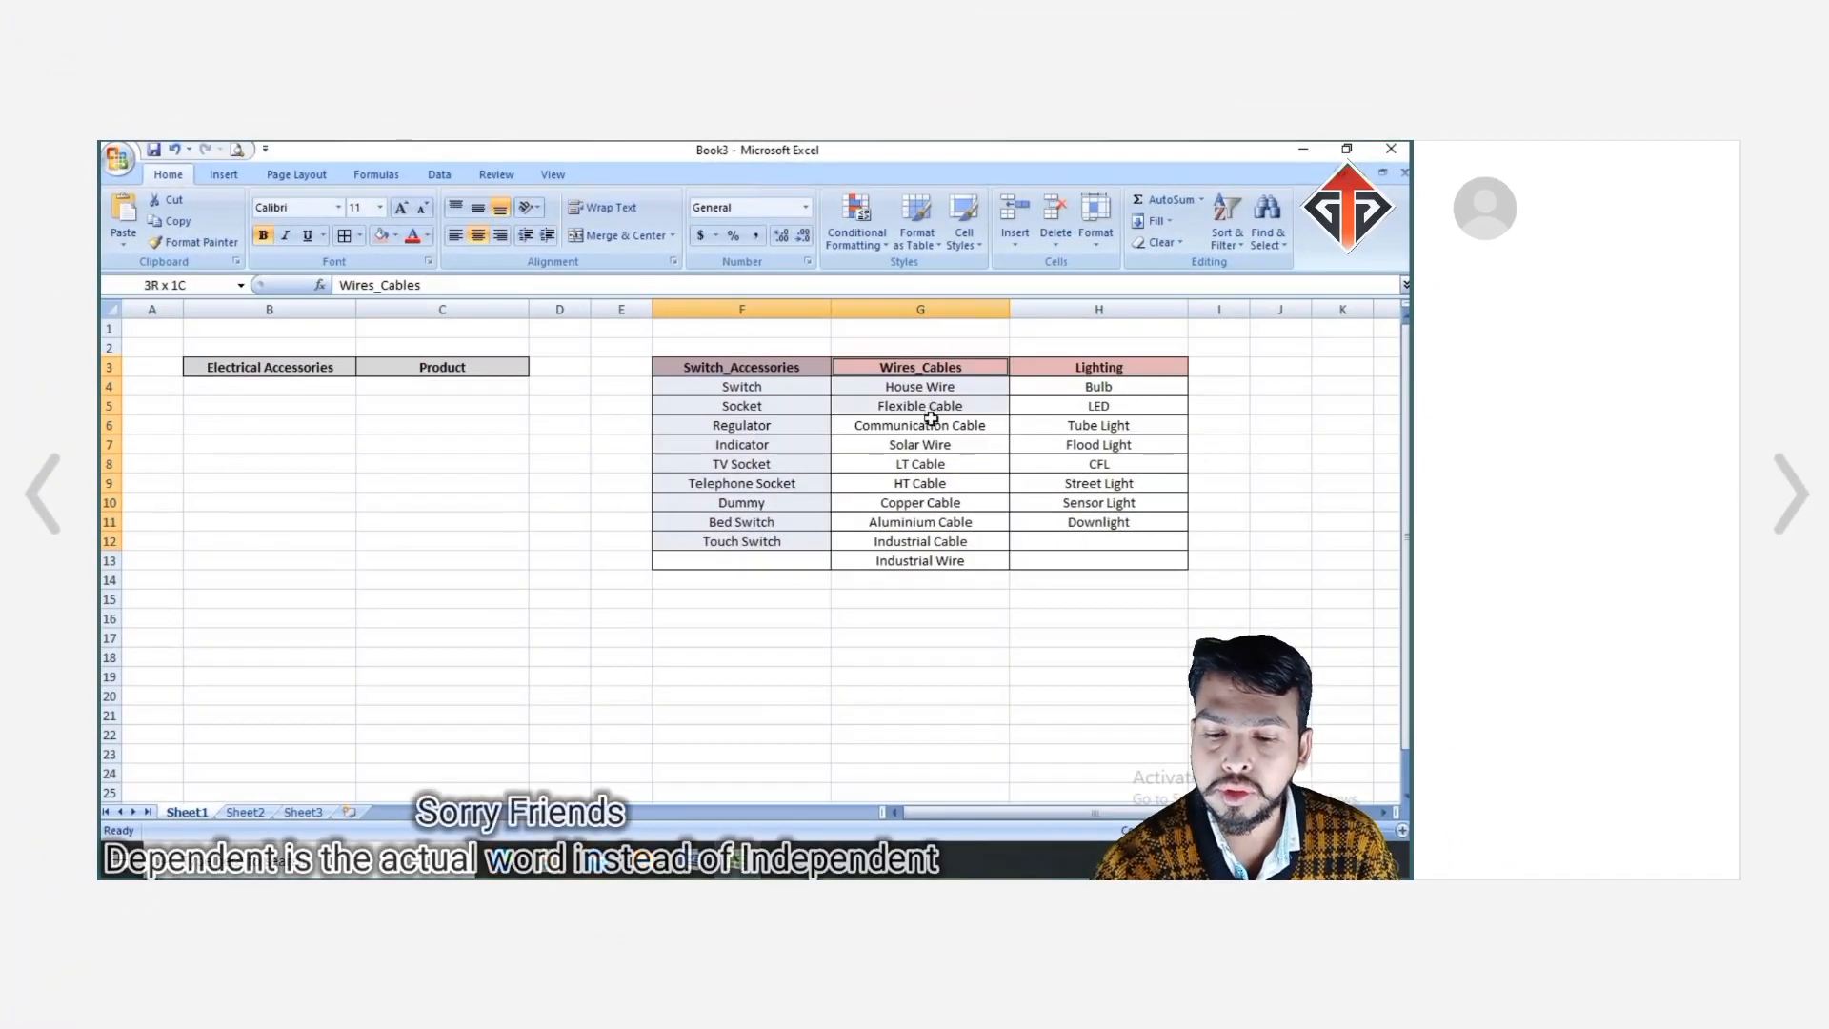
drag(928, 454, 894, 564)
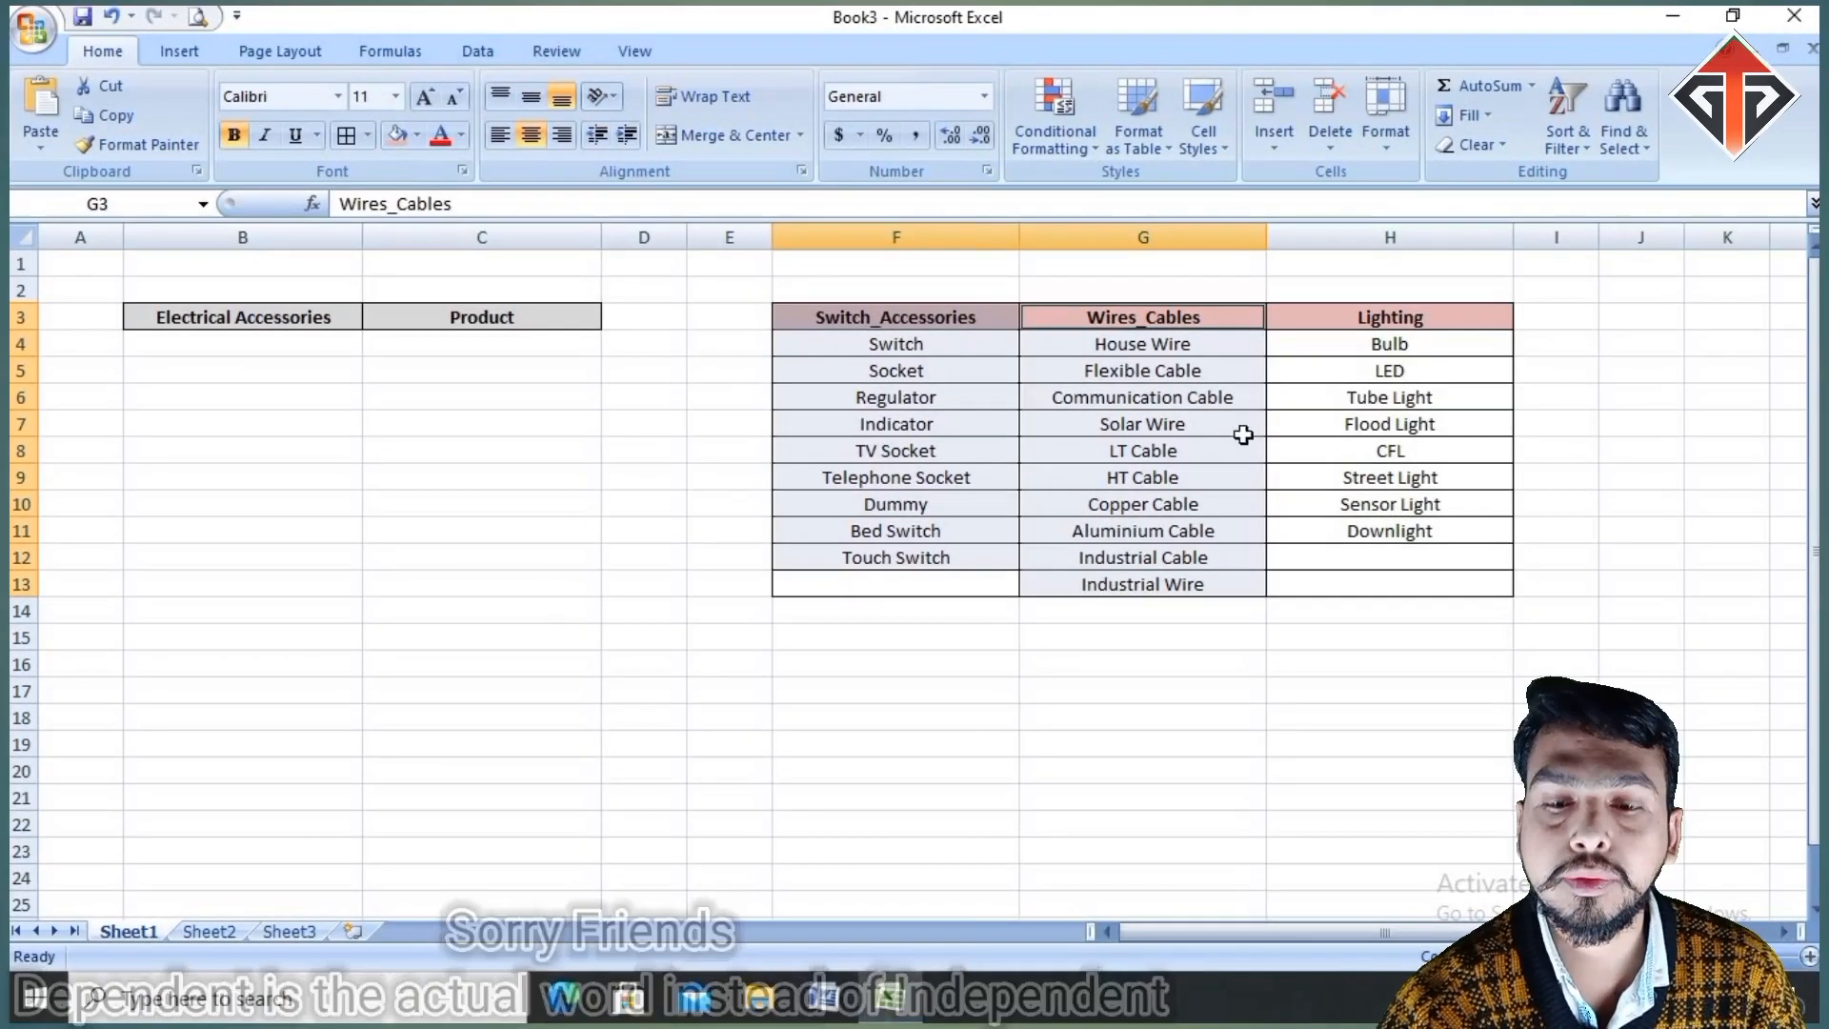
drag(1401, 313, 1389, 540)
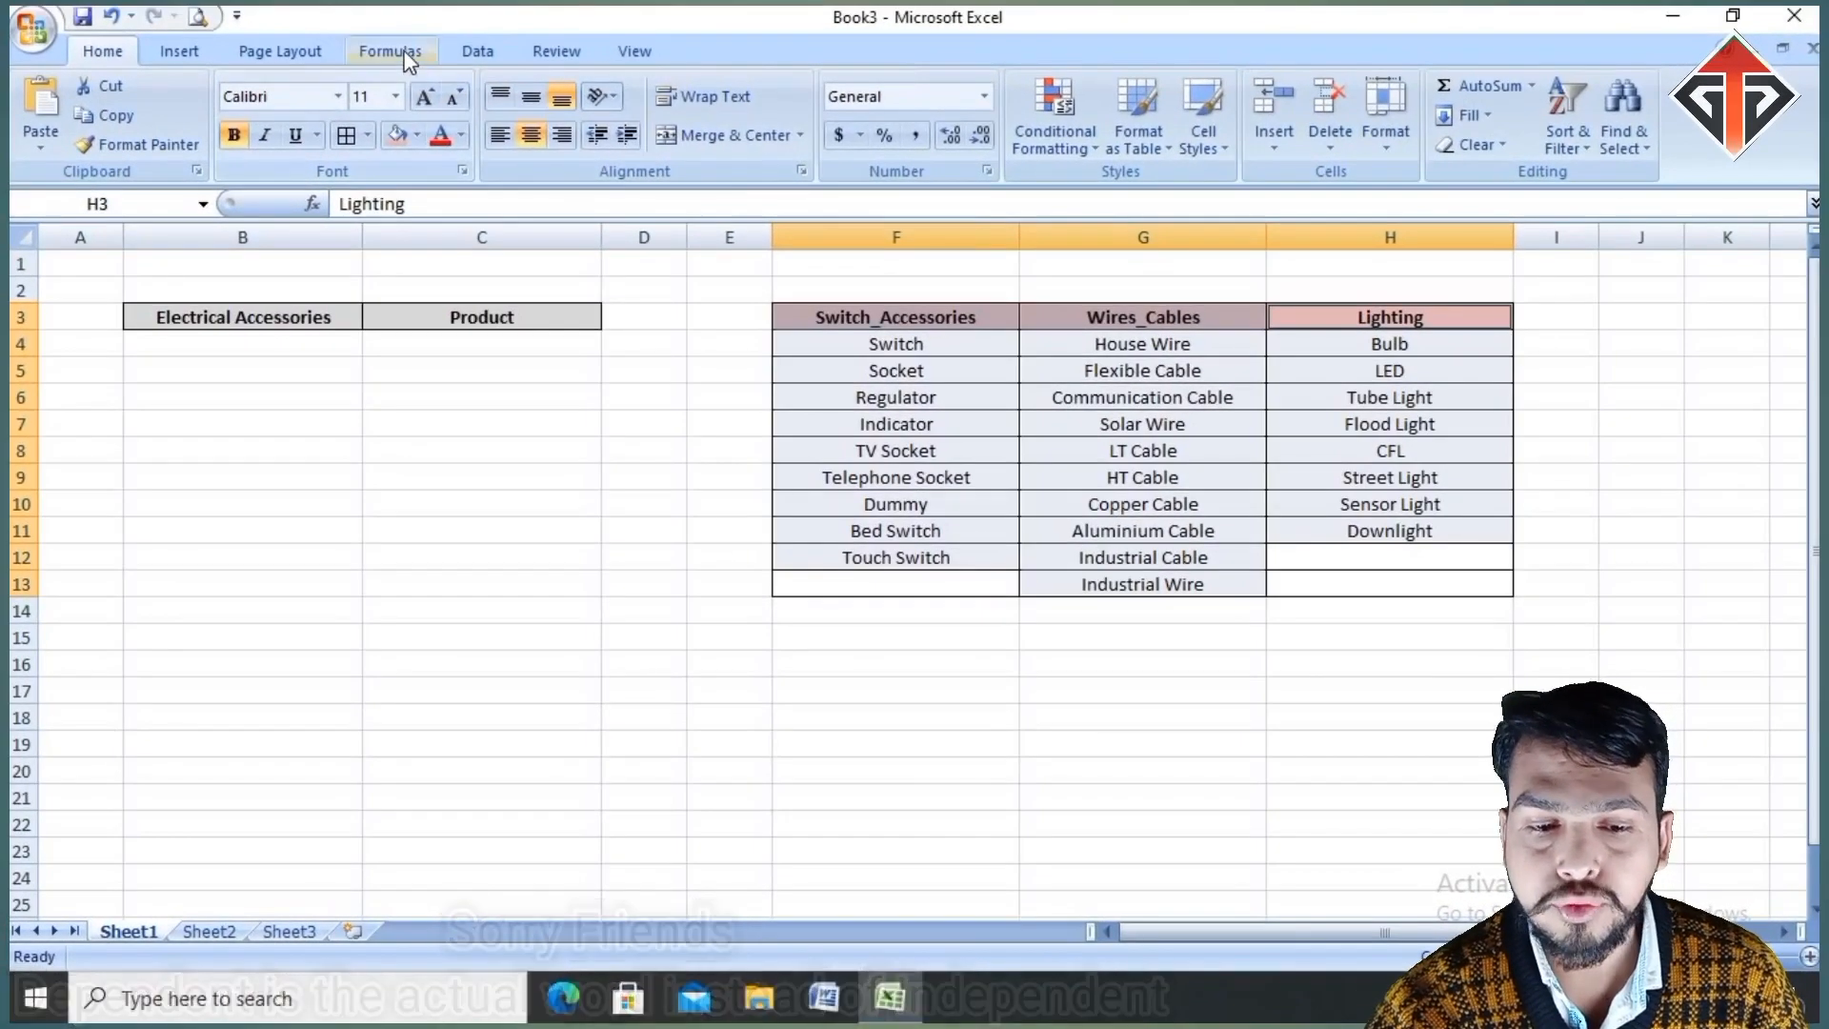
click(409, 59)
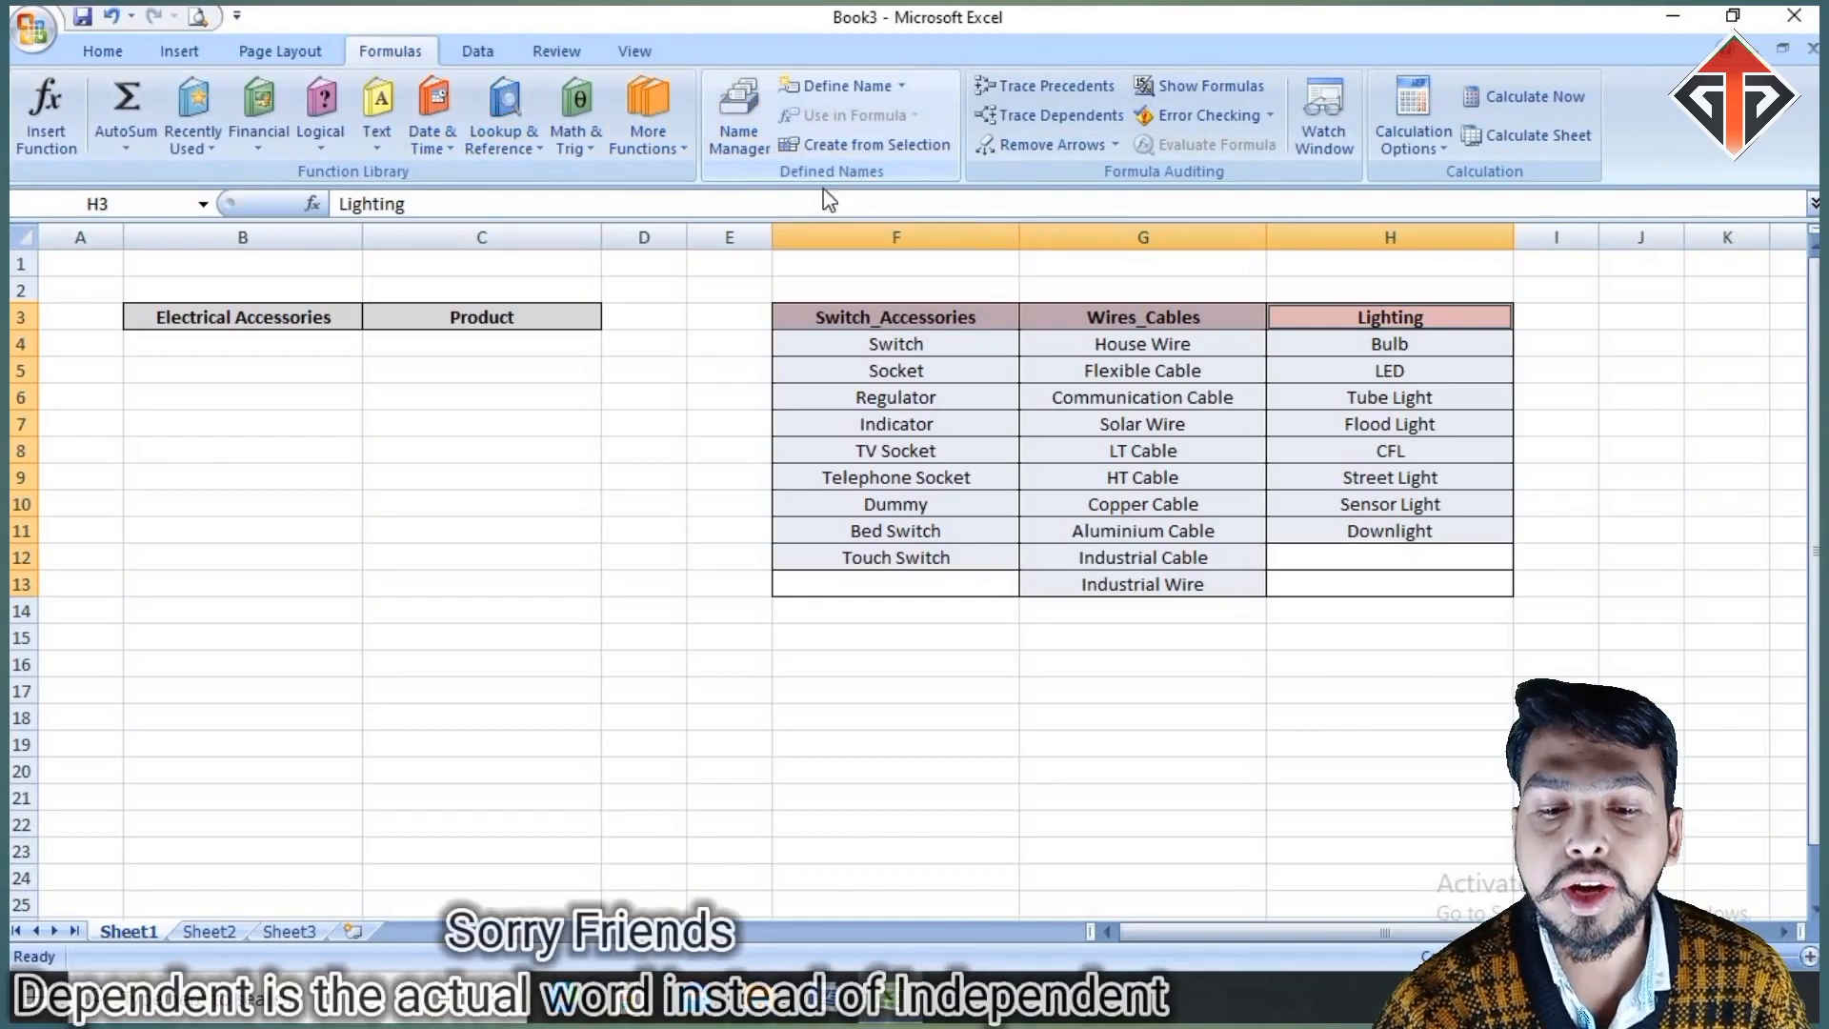
click(860, 147)
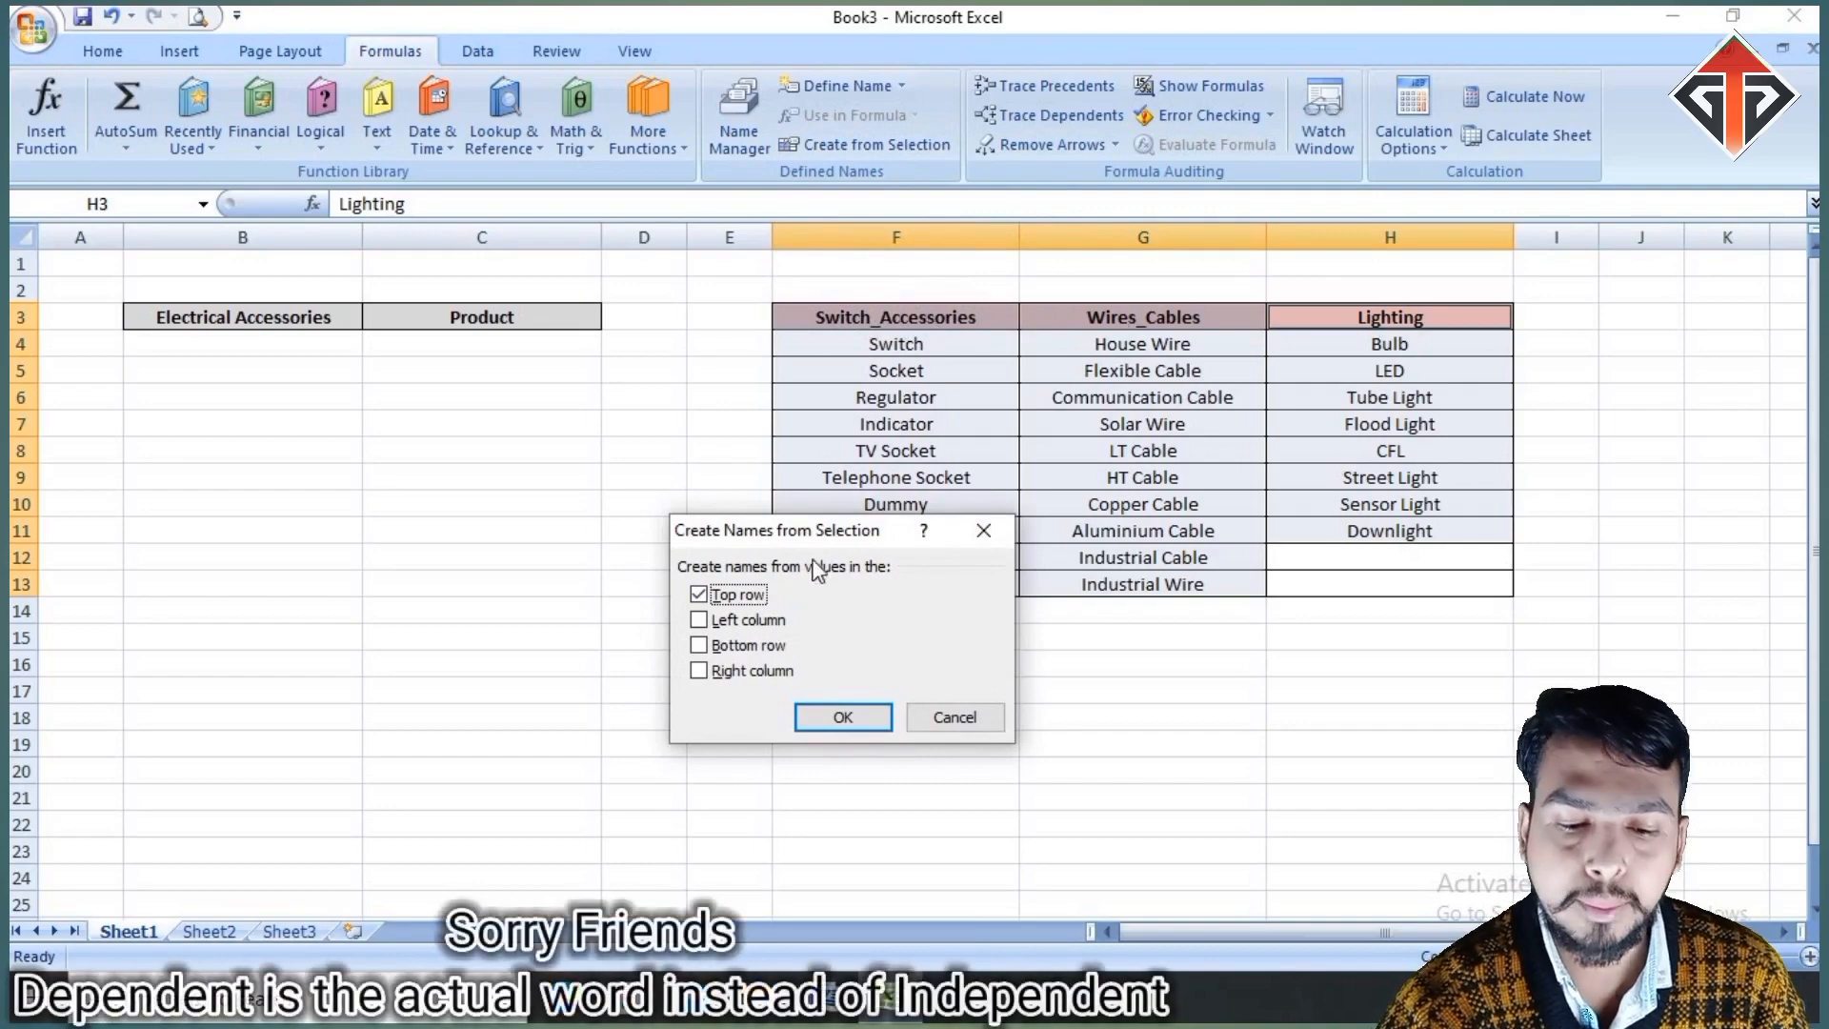
click(842, 717)
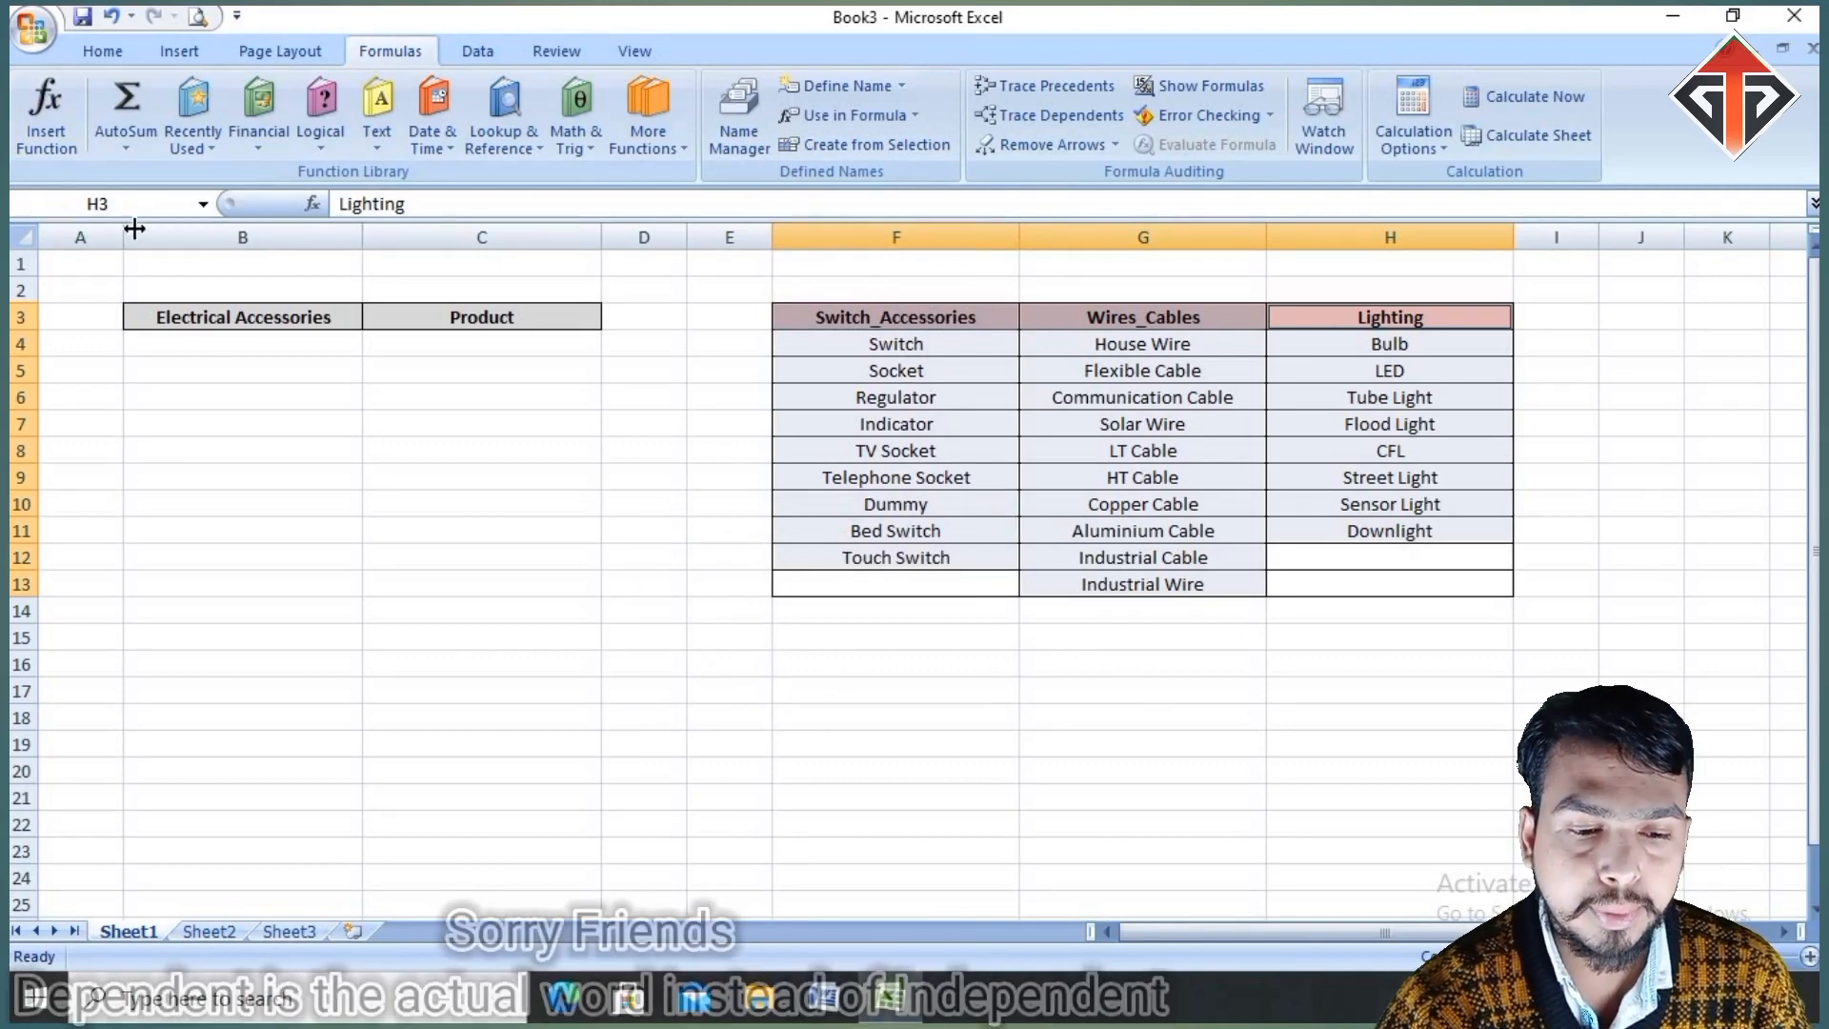
Step: Check which range names are defined in the workbook
click(203, 204)
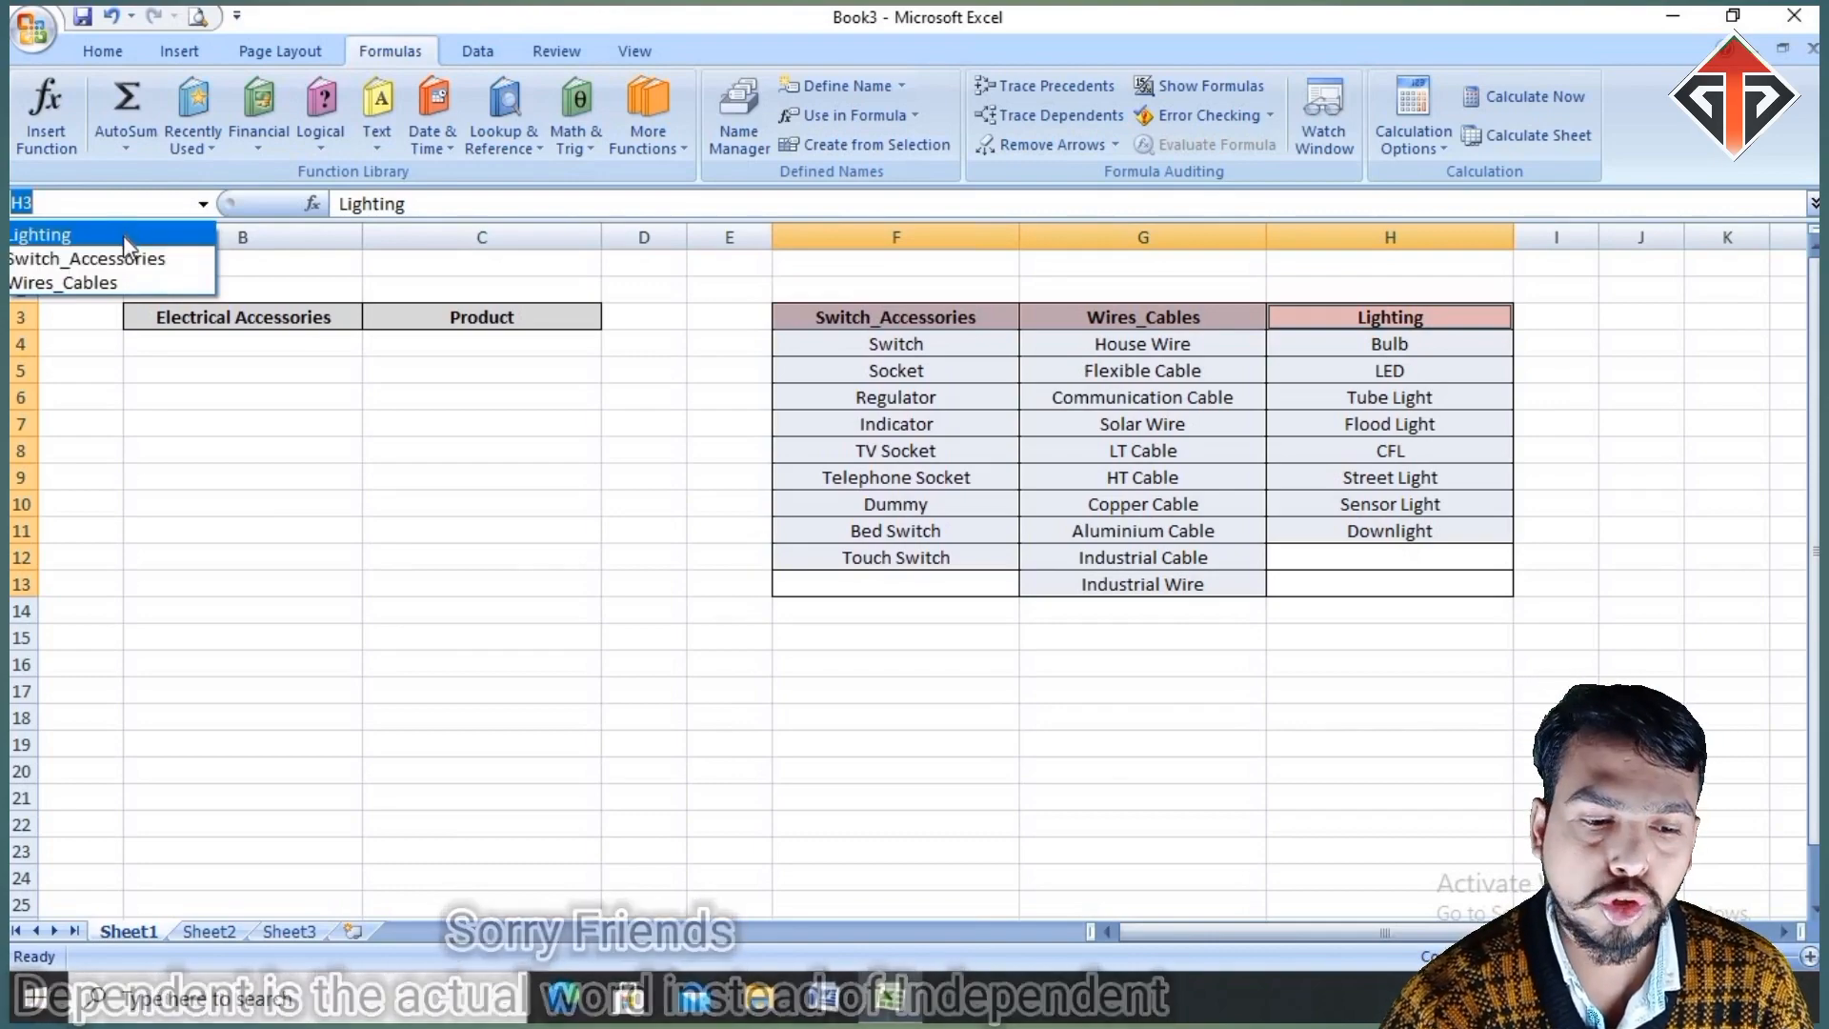
click(293, 345)
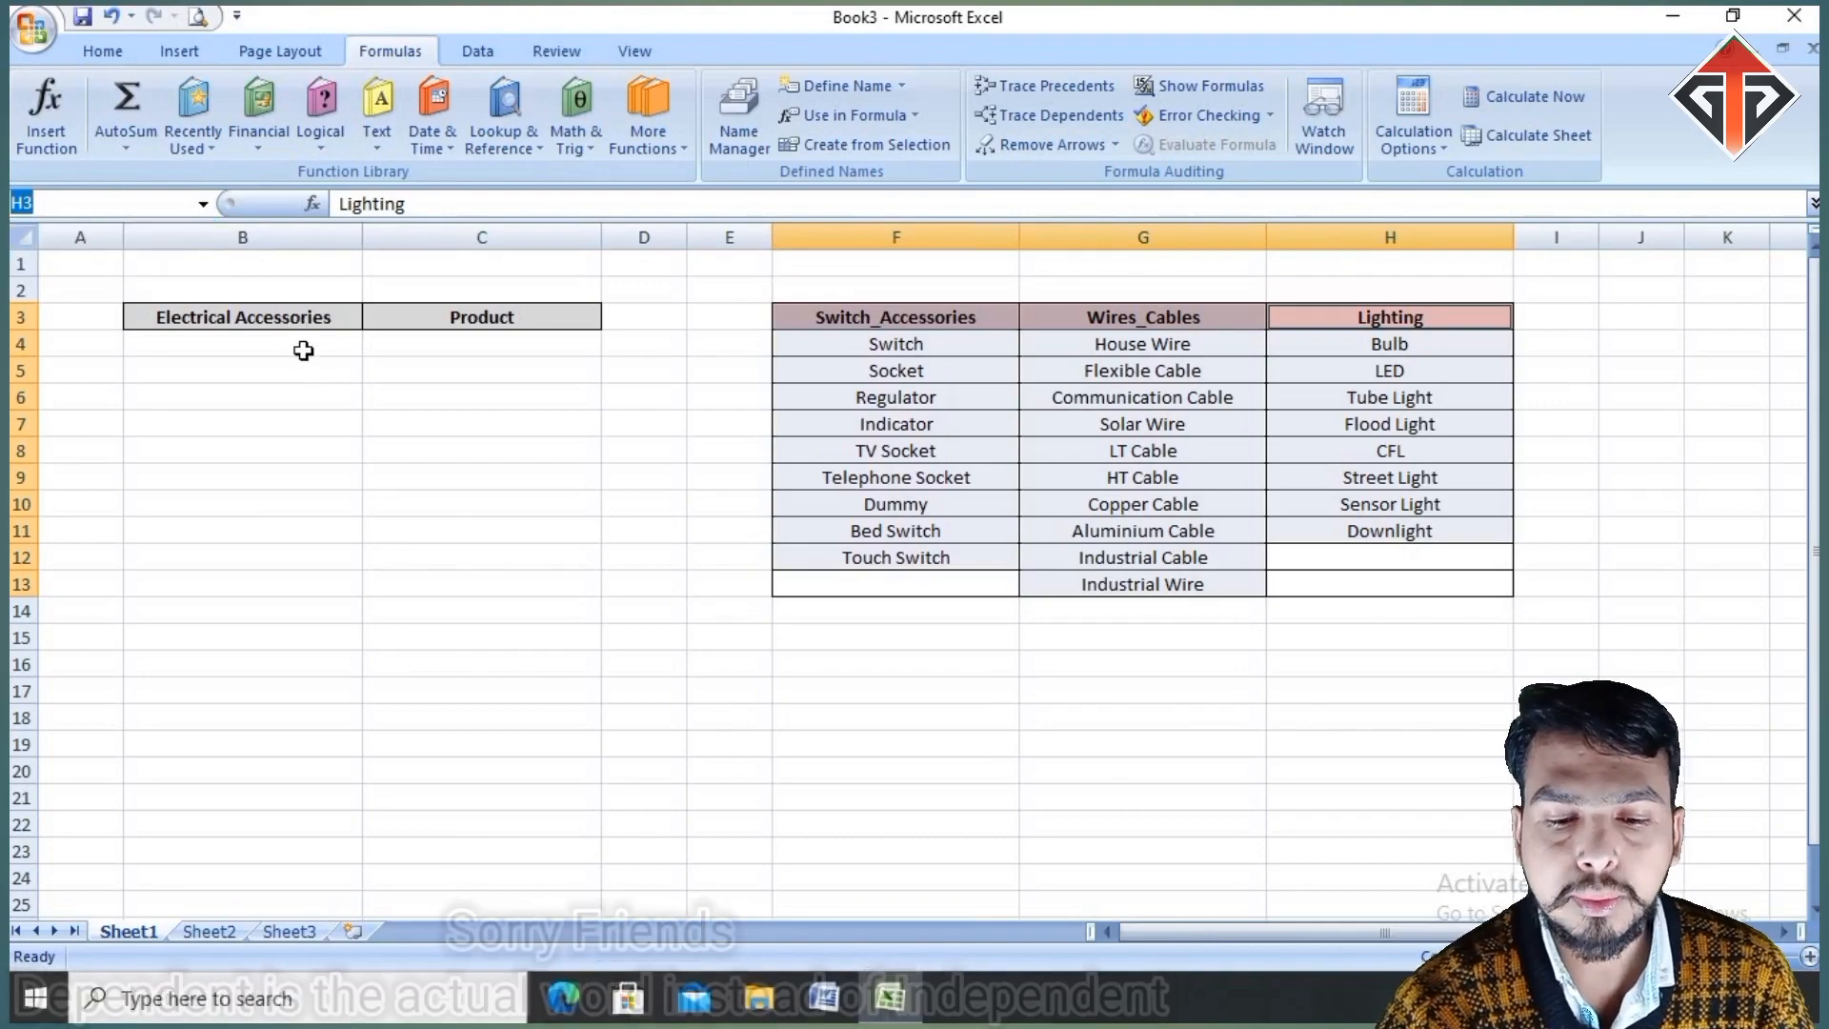
click(310, 393)
click(259, 341)
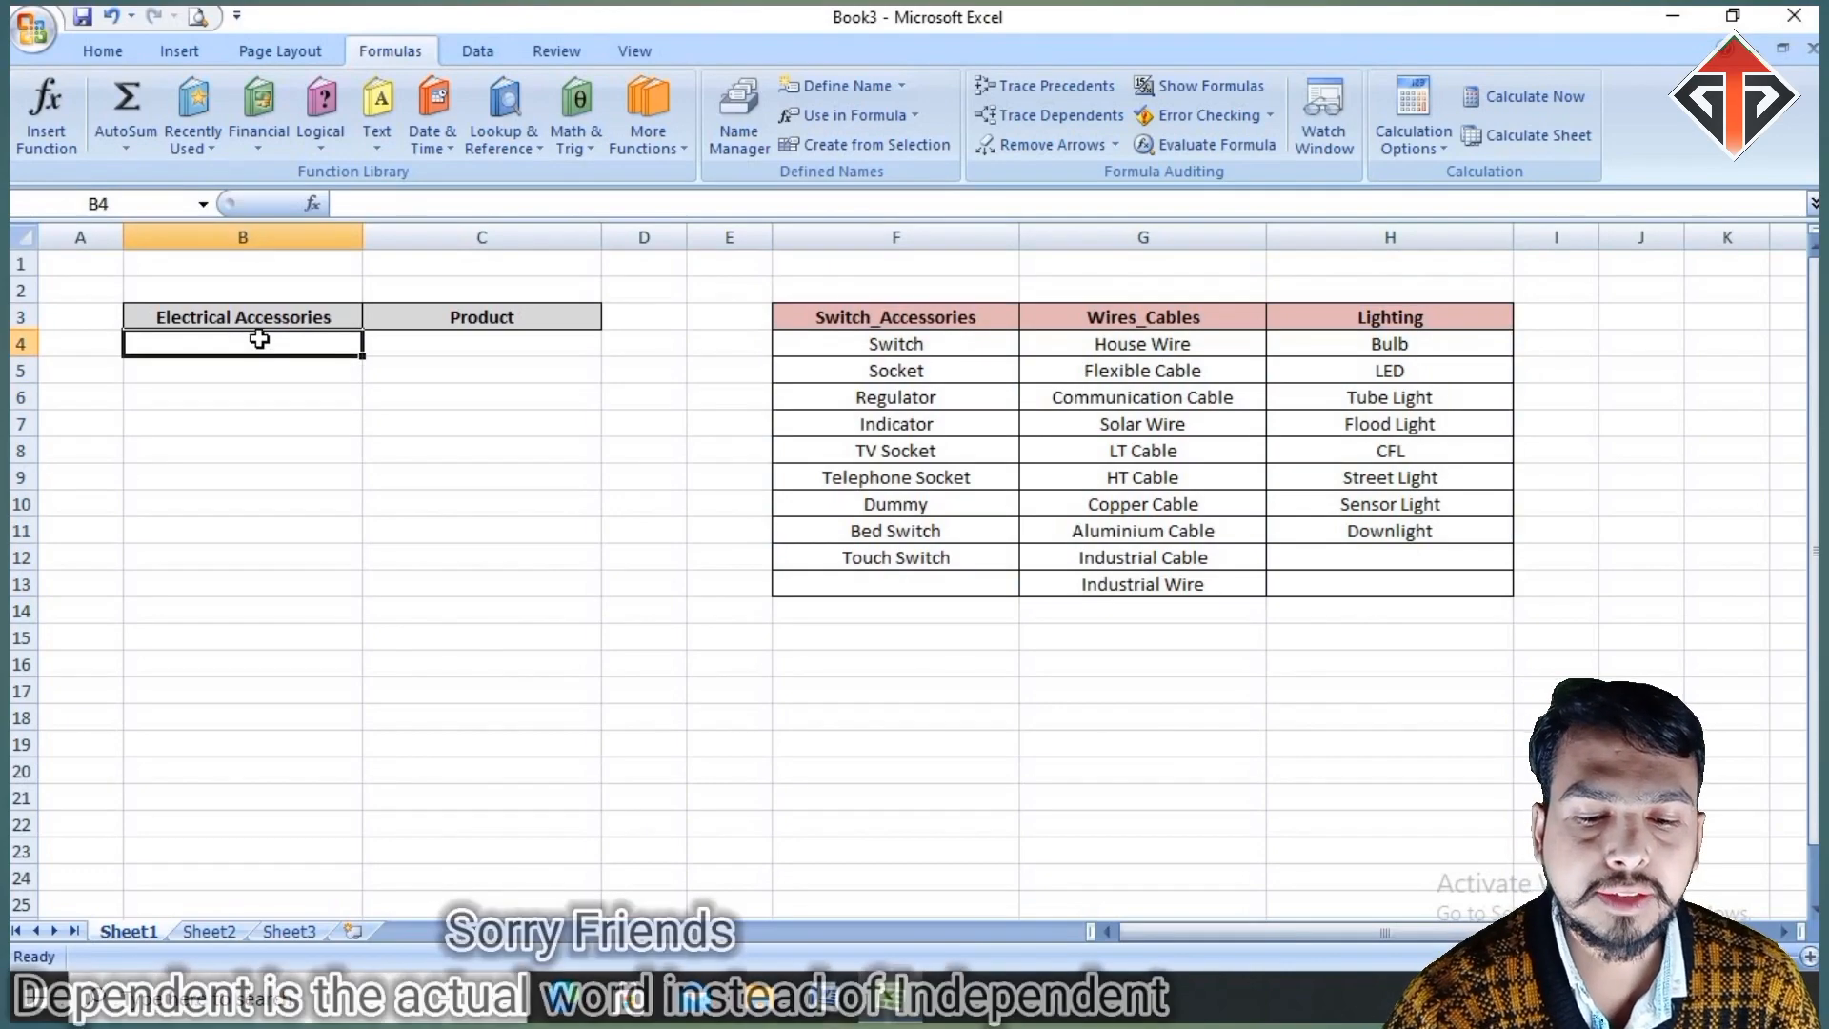
click(836, 313)
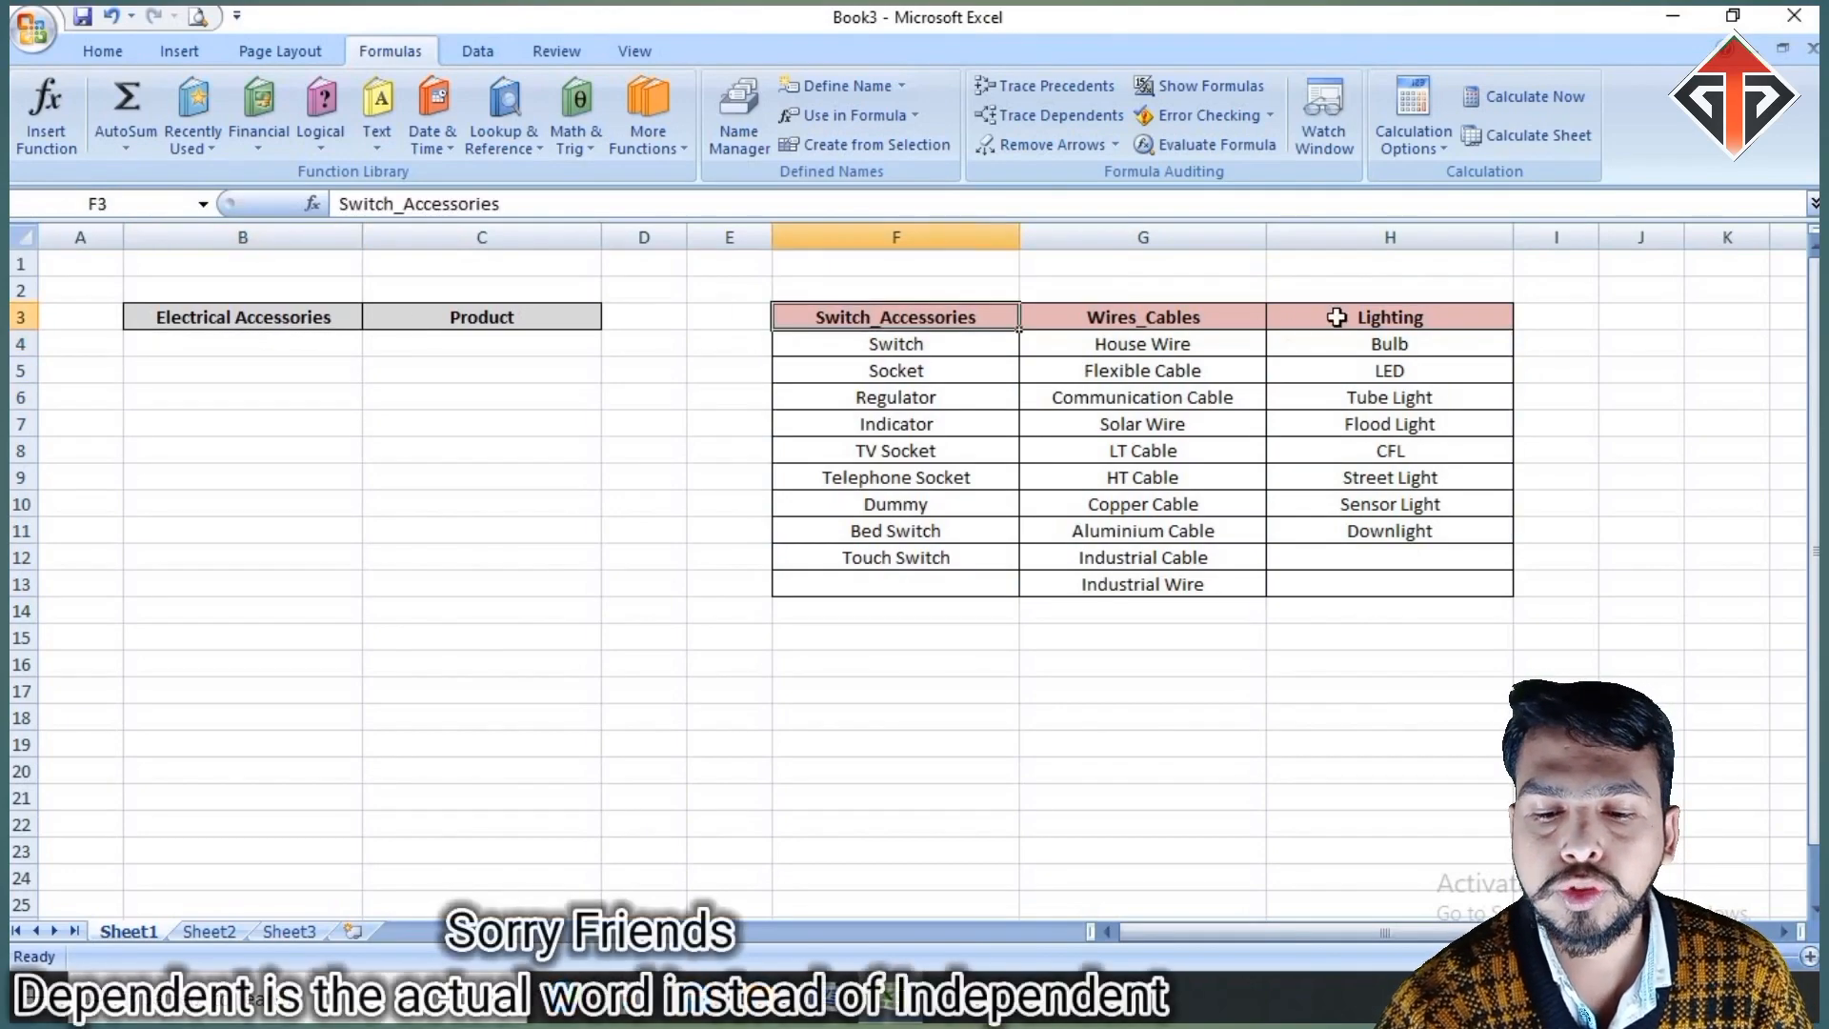
click(1229, 310)
click(1373, 314)
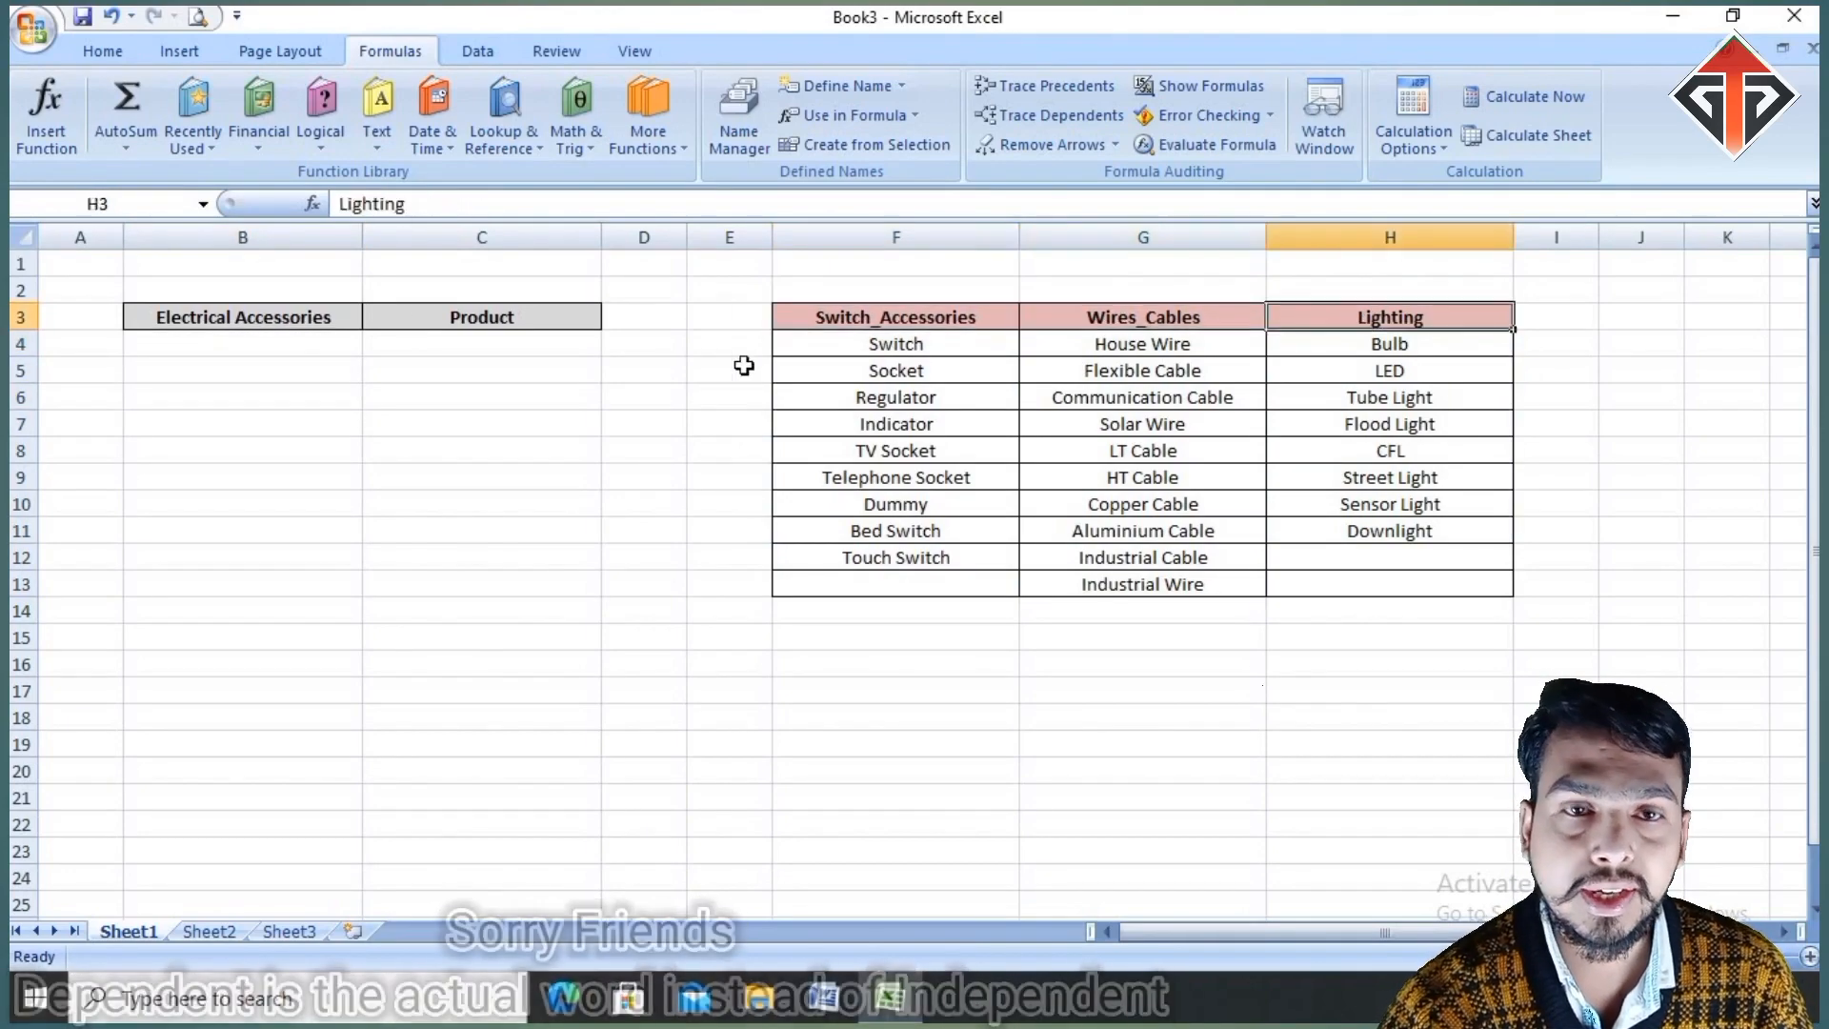
click(315, 351)
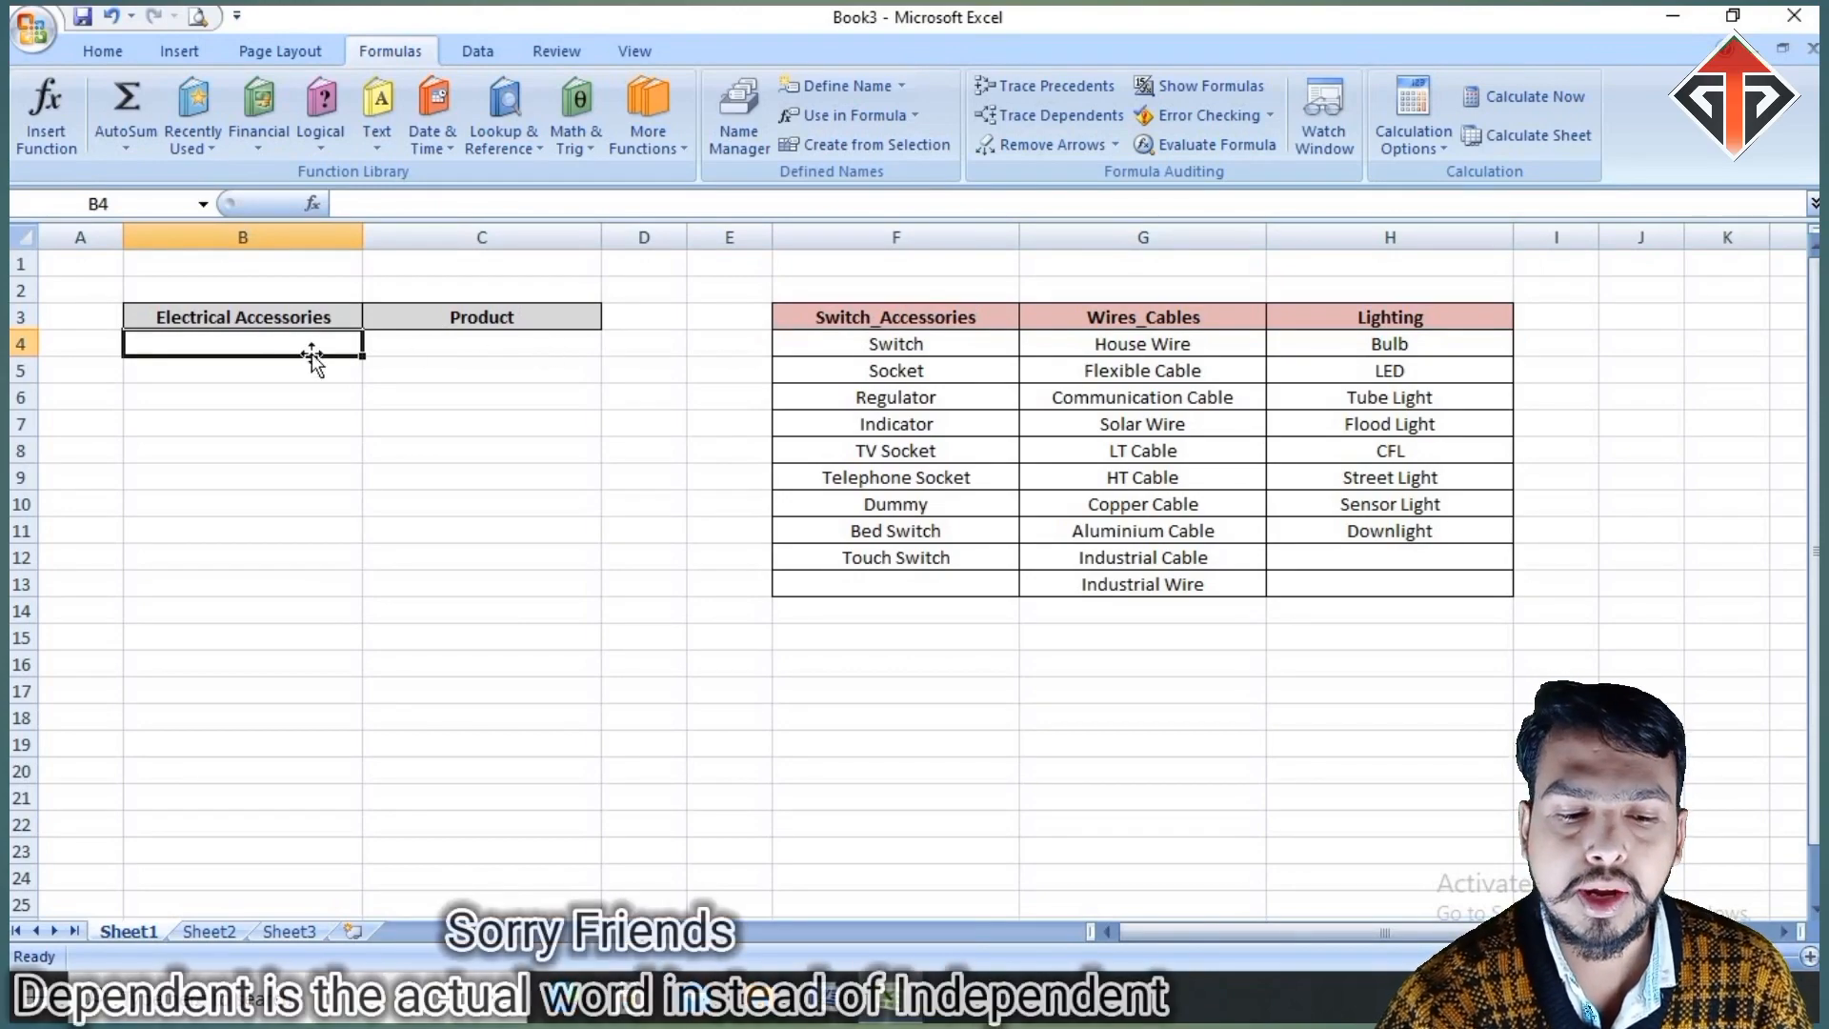
click(243, 392)
Step: Add list data validation to B4 under Electrical Accessories, using the category headers F3:H3 as its source
click(257, 343)
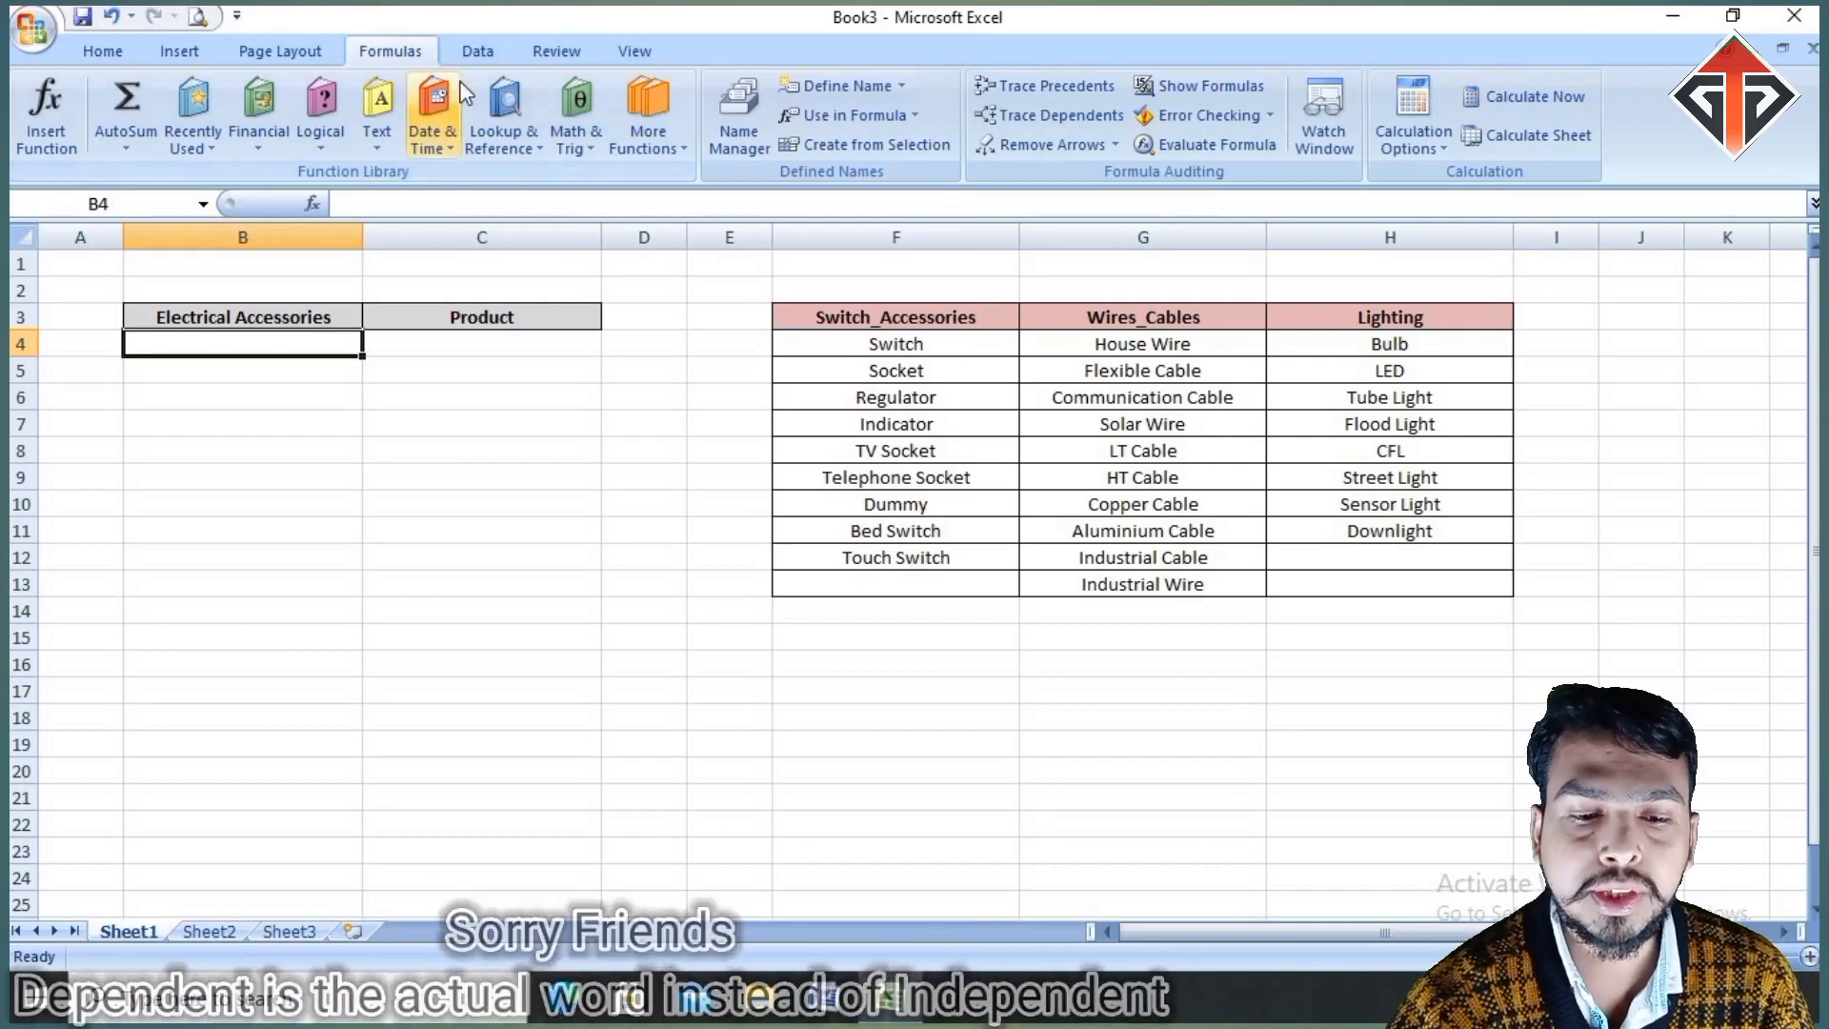
click(477, 50)
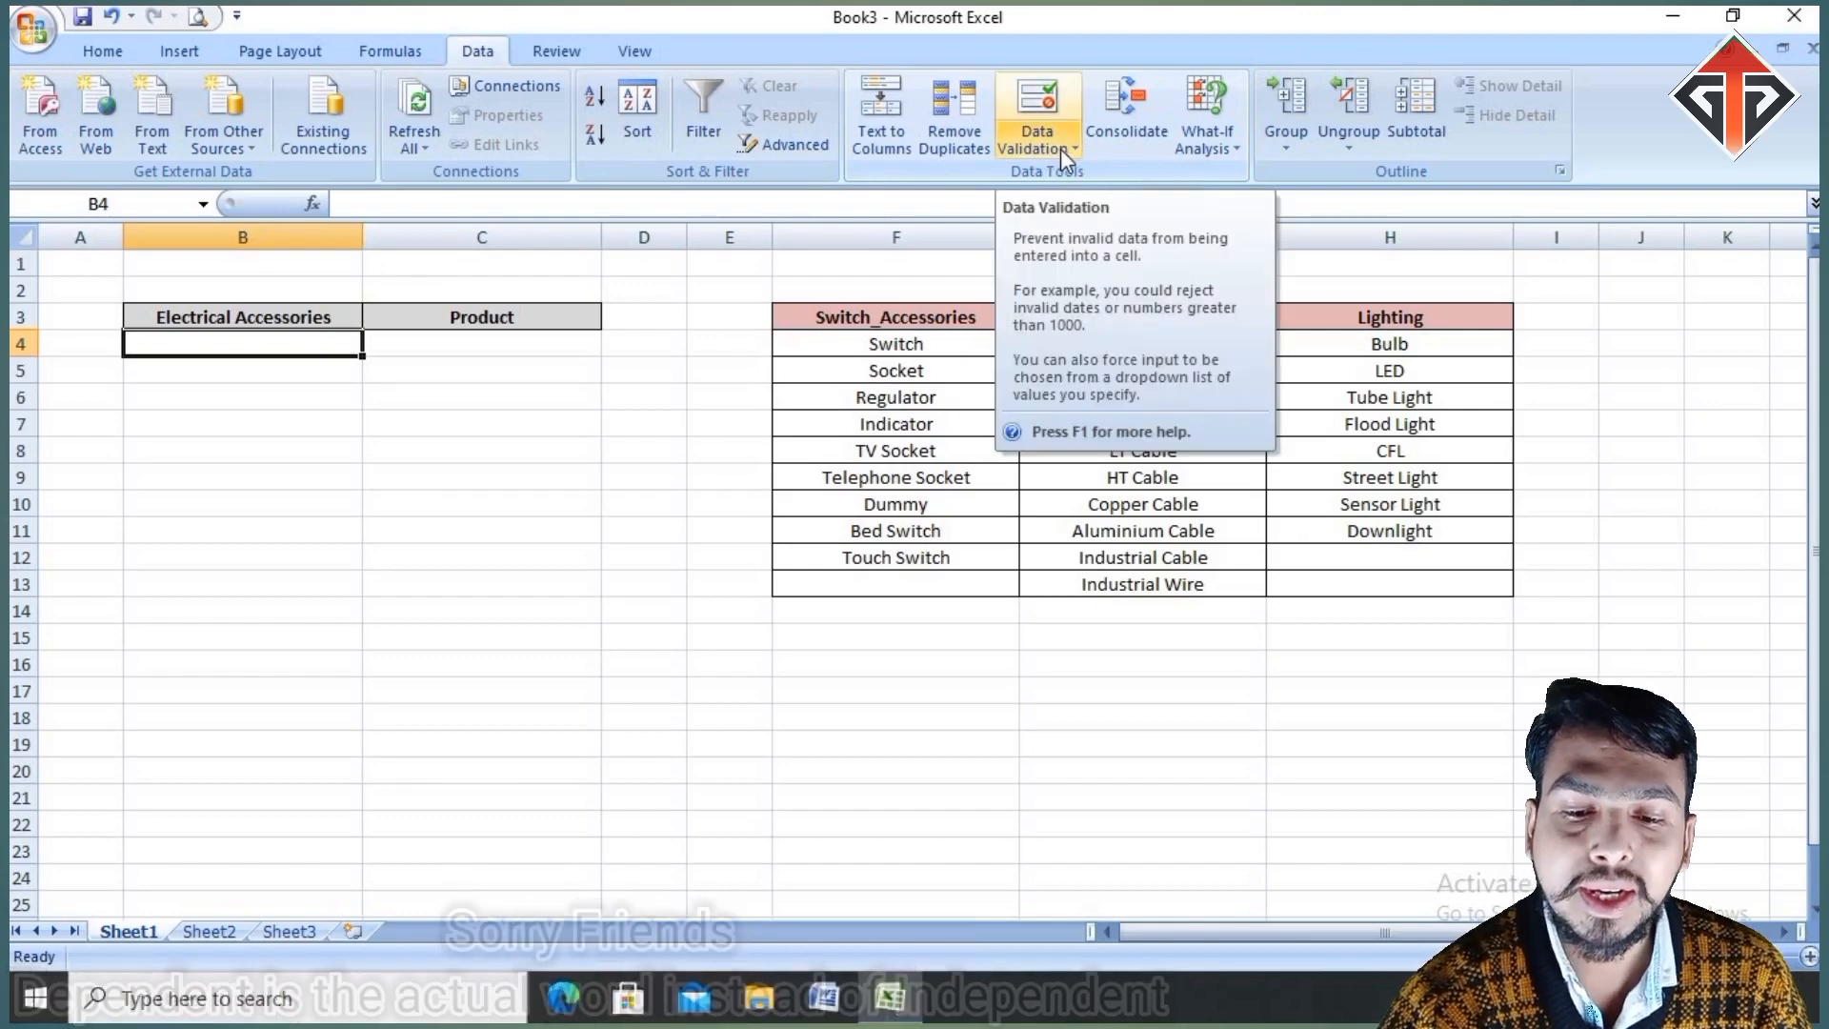
click(1072, 150)
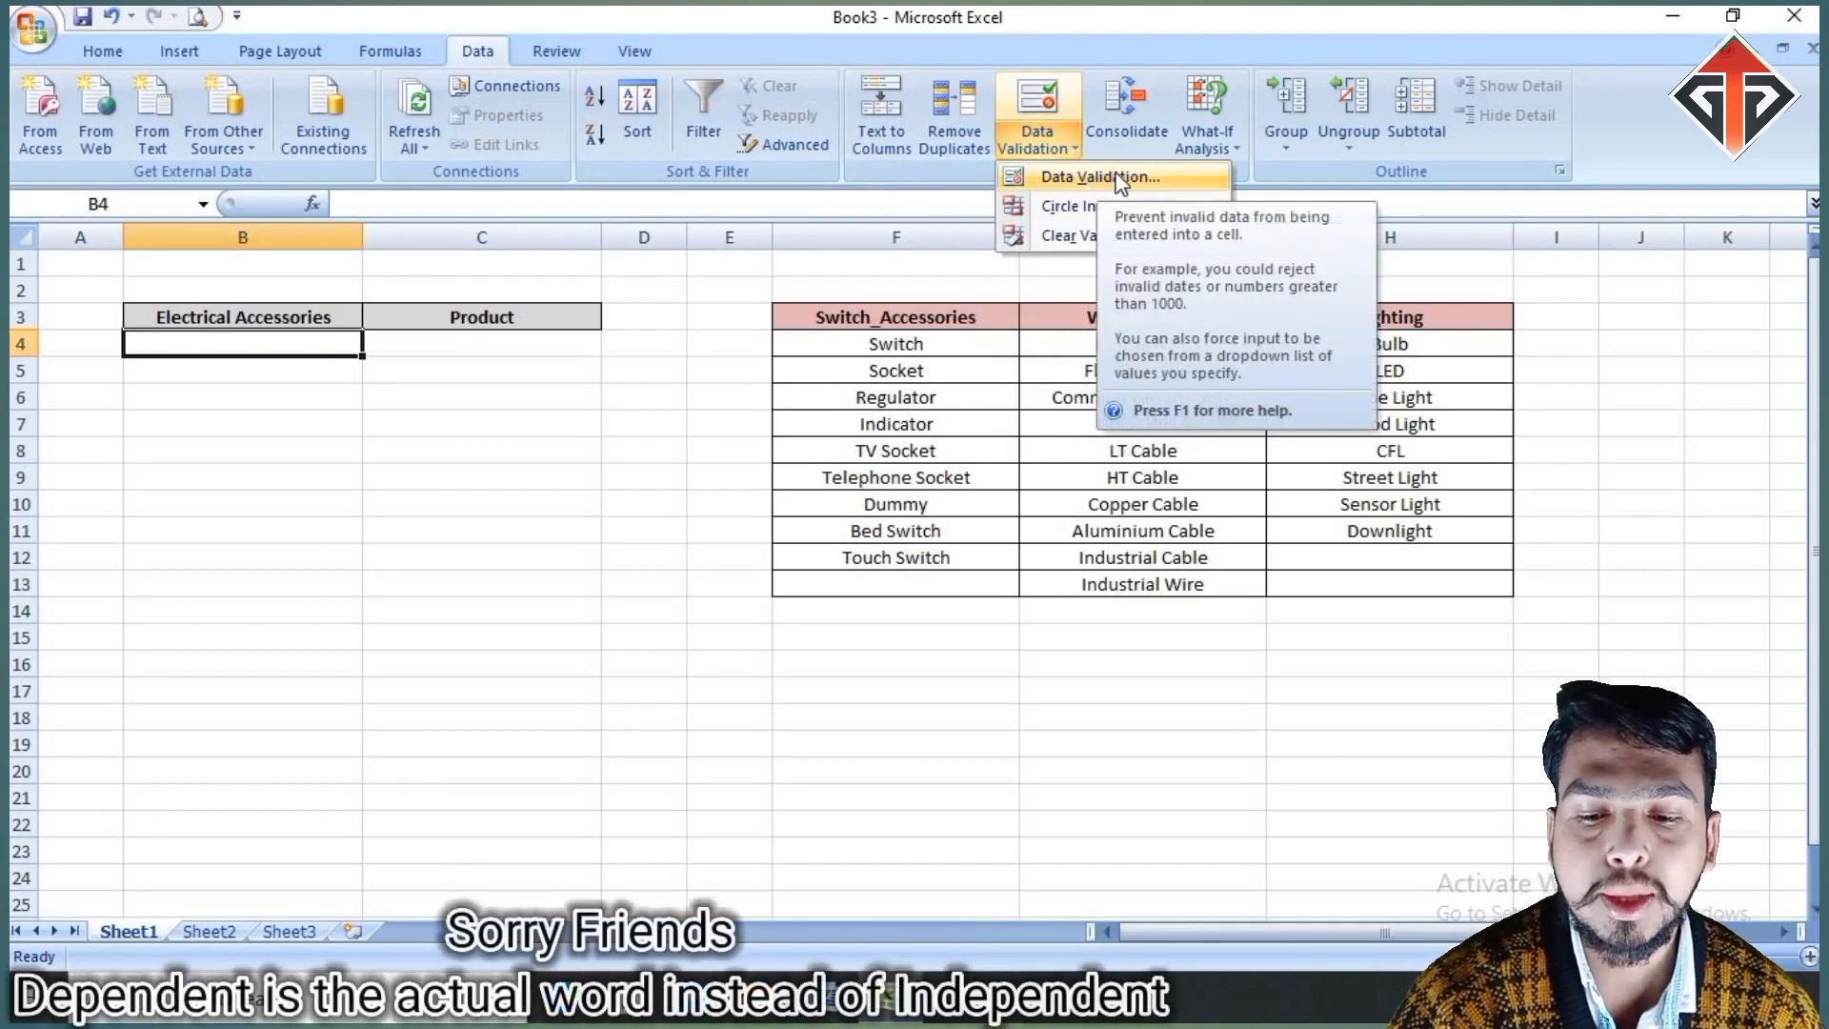
click(1143, 179)
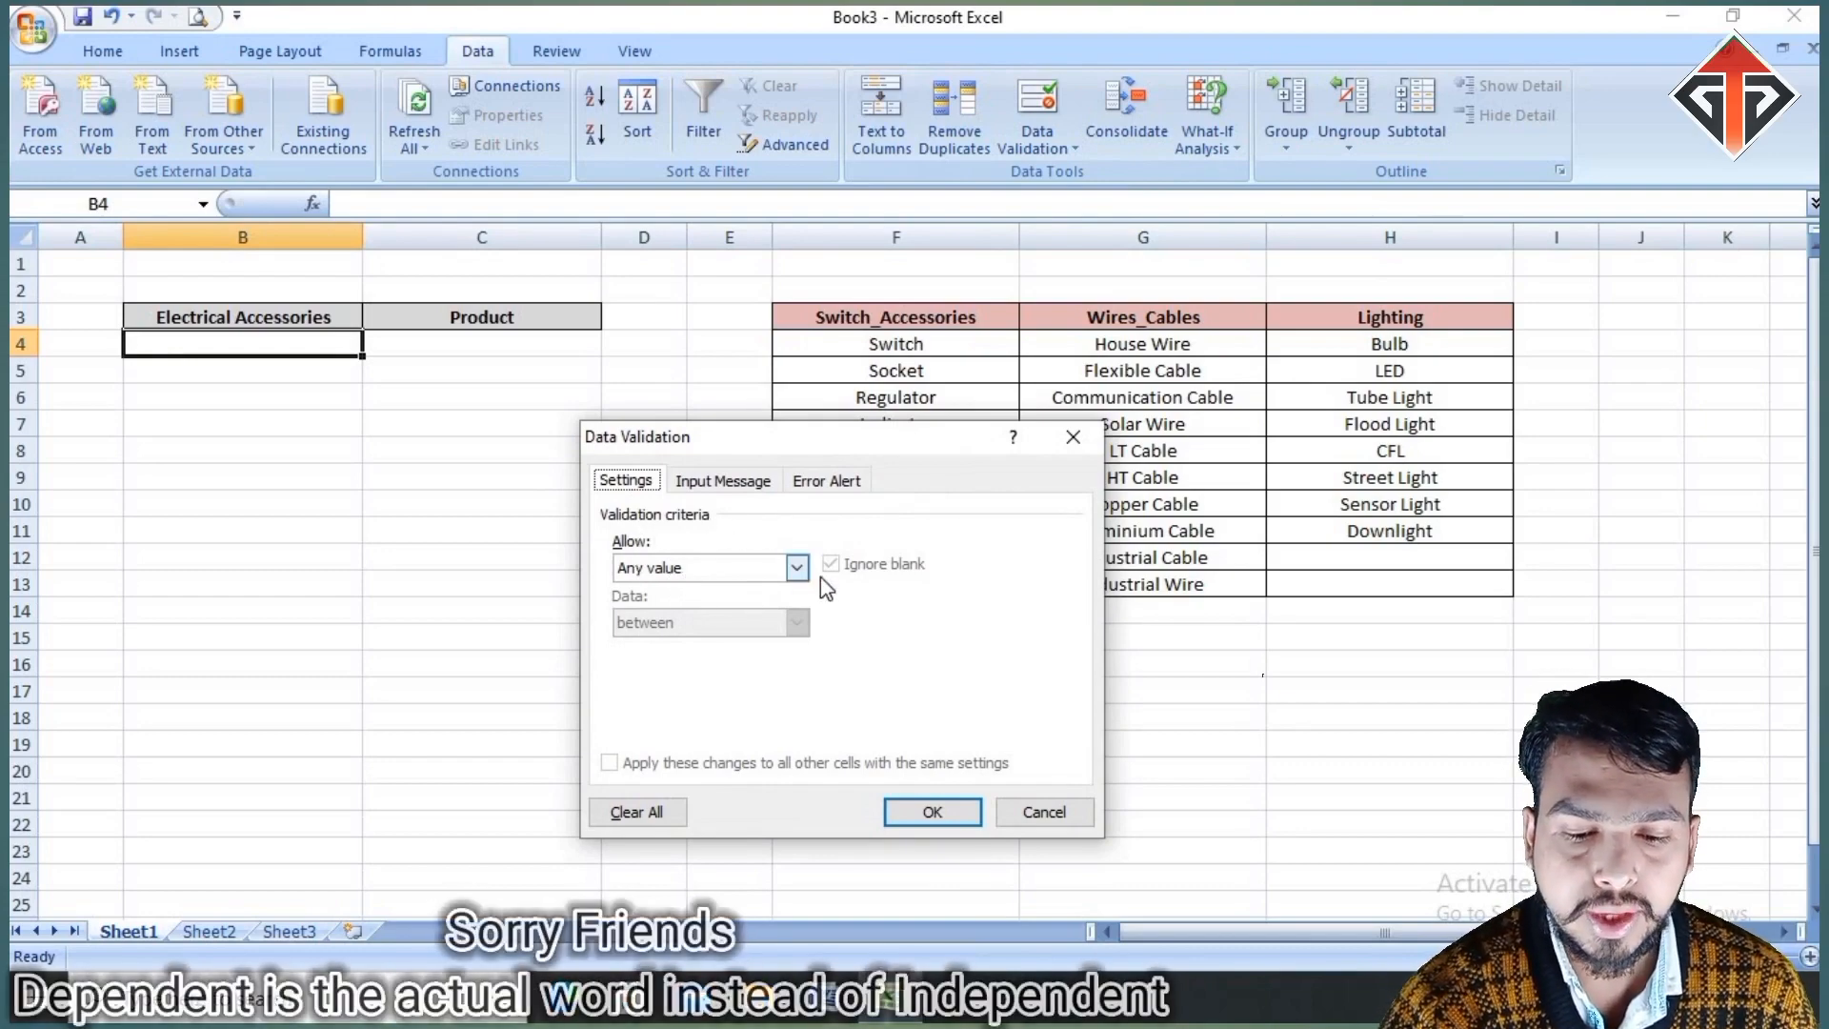
click(797, 566)
click(727, 647)
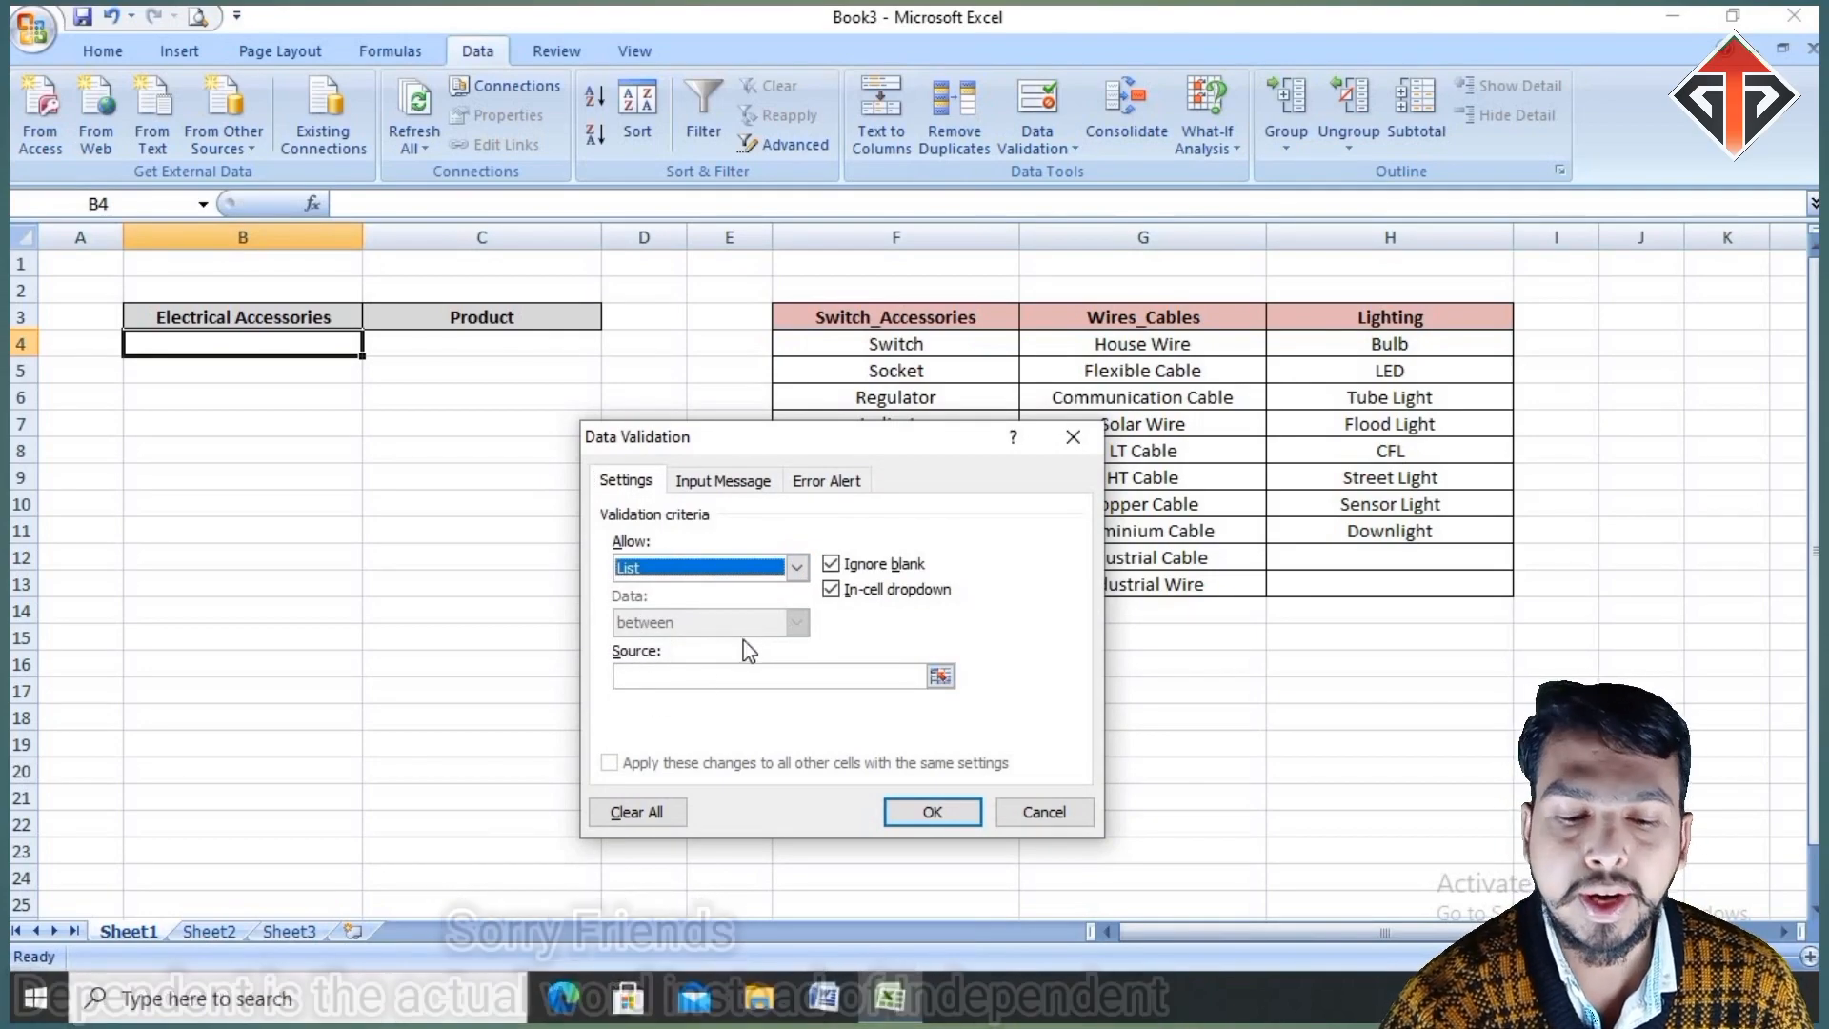
click(645, 675)
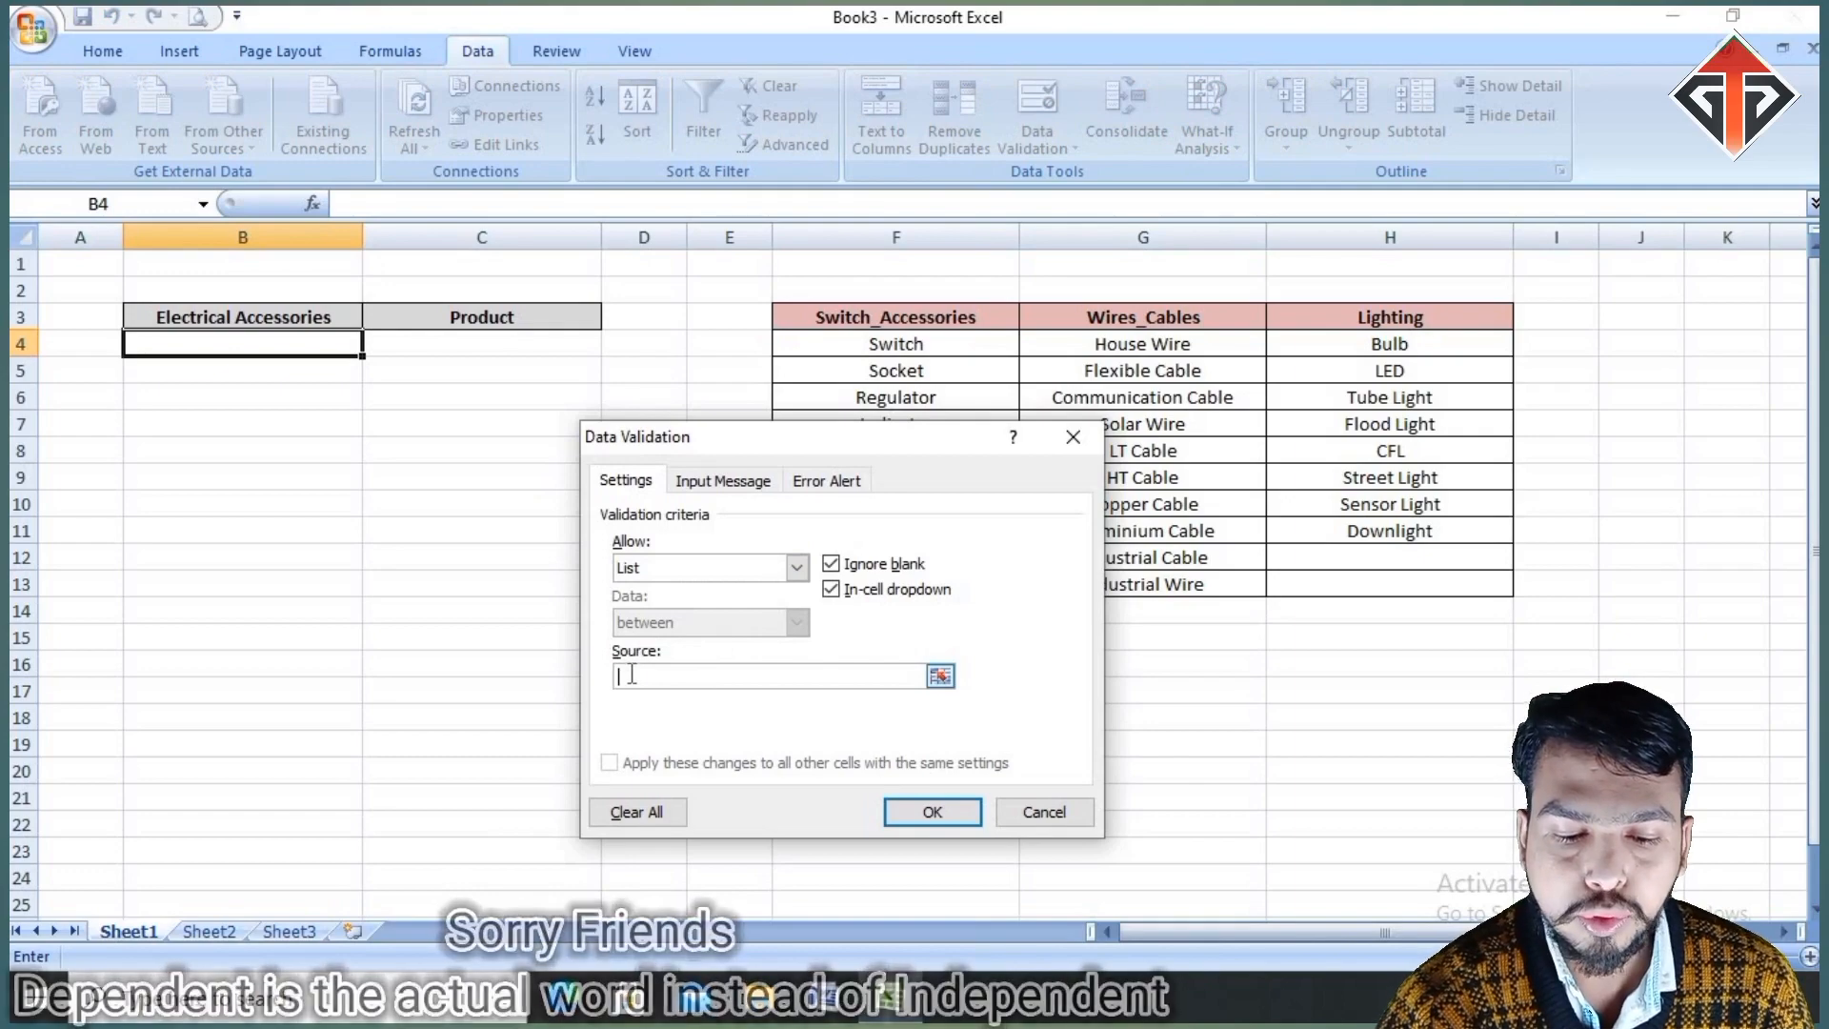
click(879, 317)
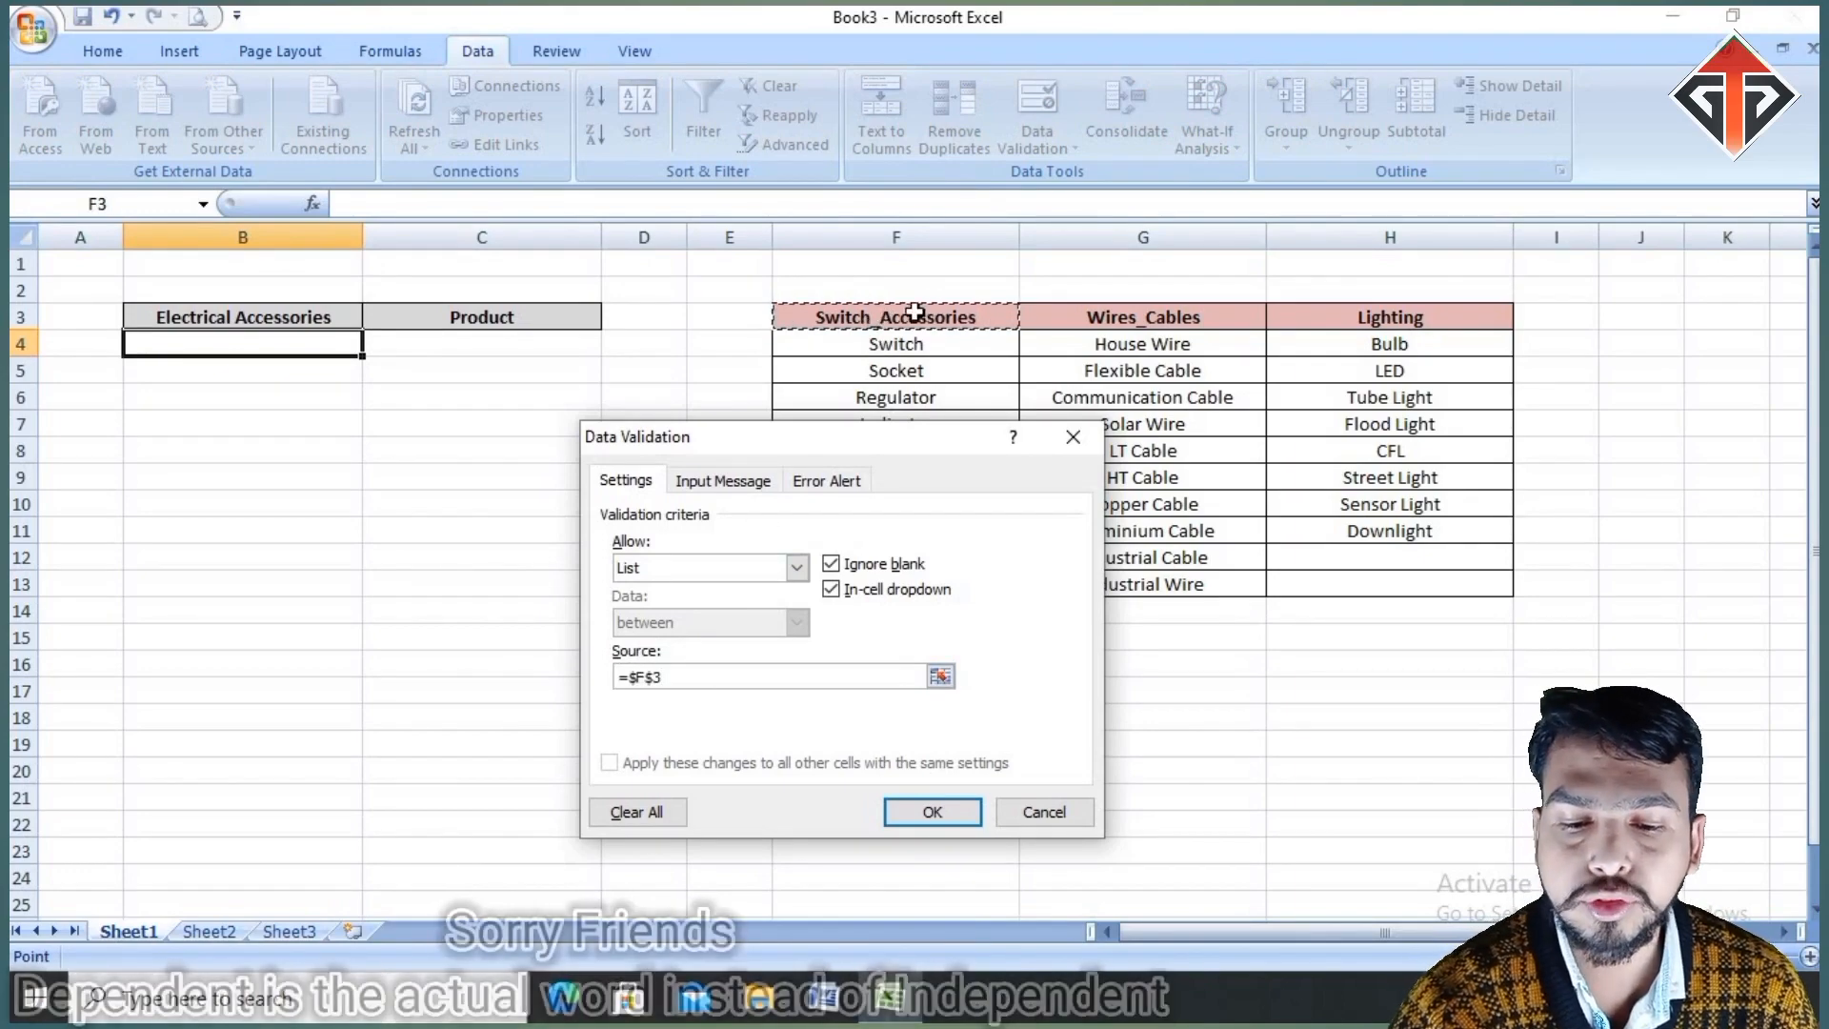
drag(913, 317, 1302, 312)
drag(1337, 312, 1335, 307)
click(931, 812)
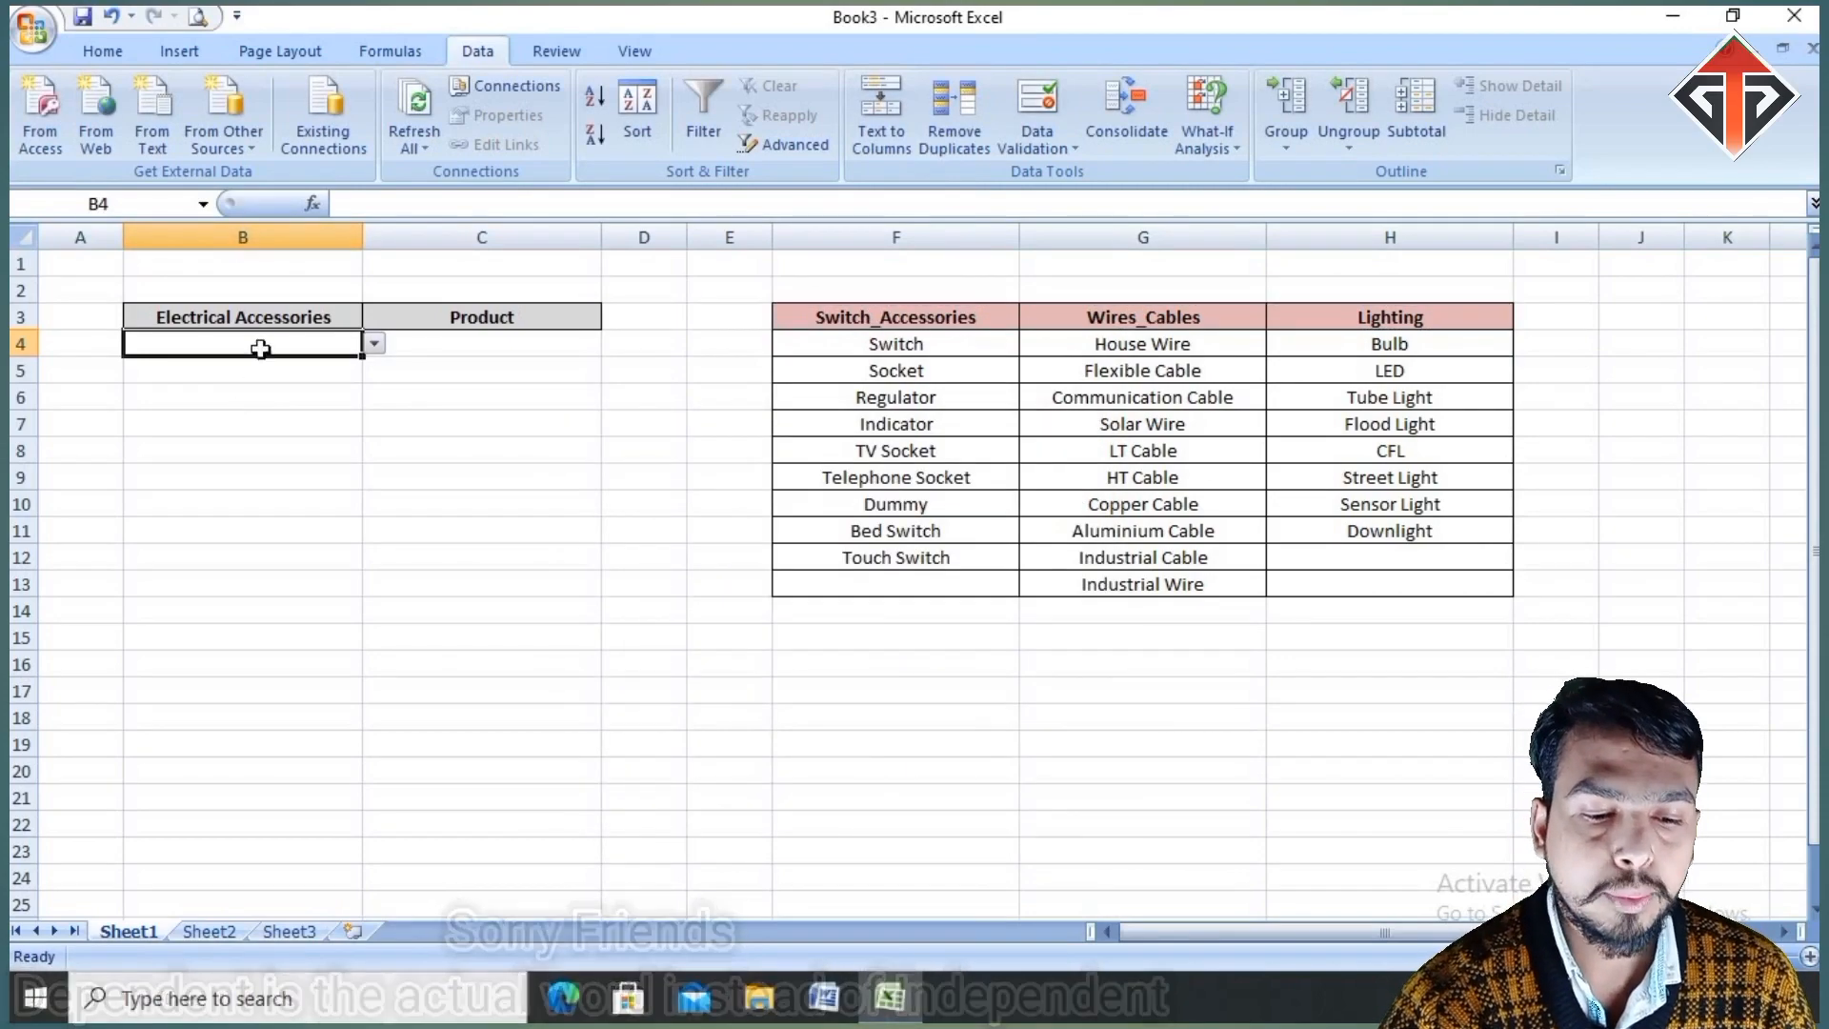
Step: Choose Switch_Accessories as the category in B4 and go to the Product cell C4
click(376, 346)
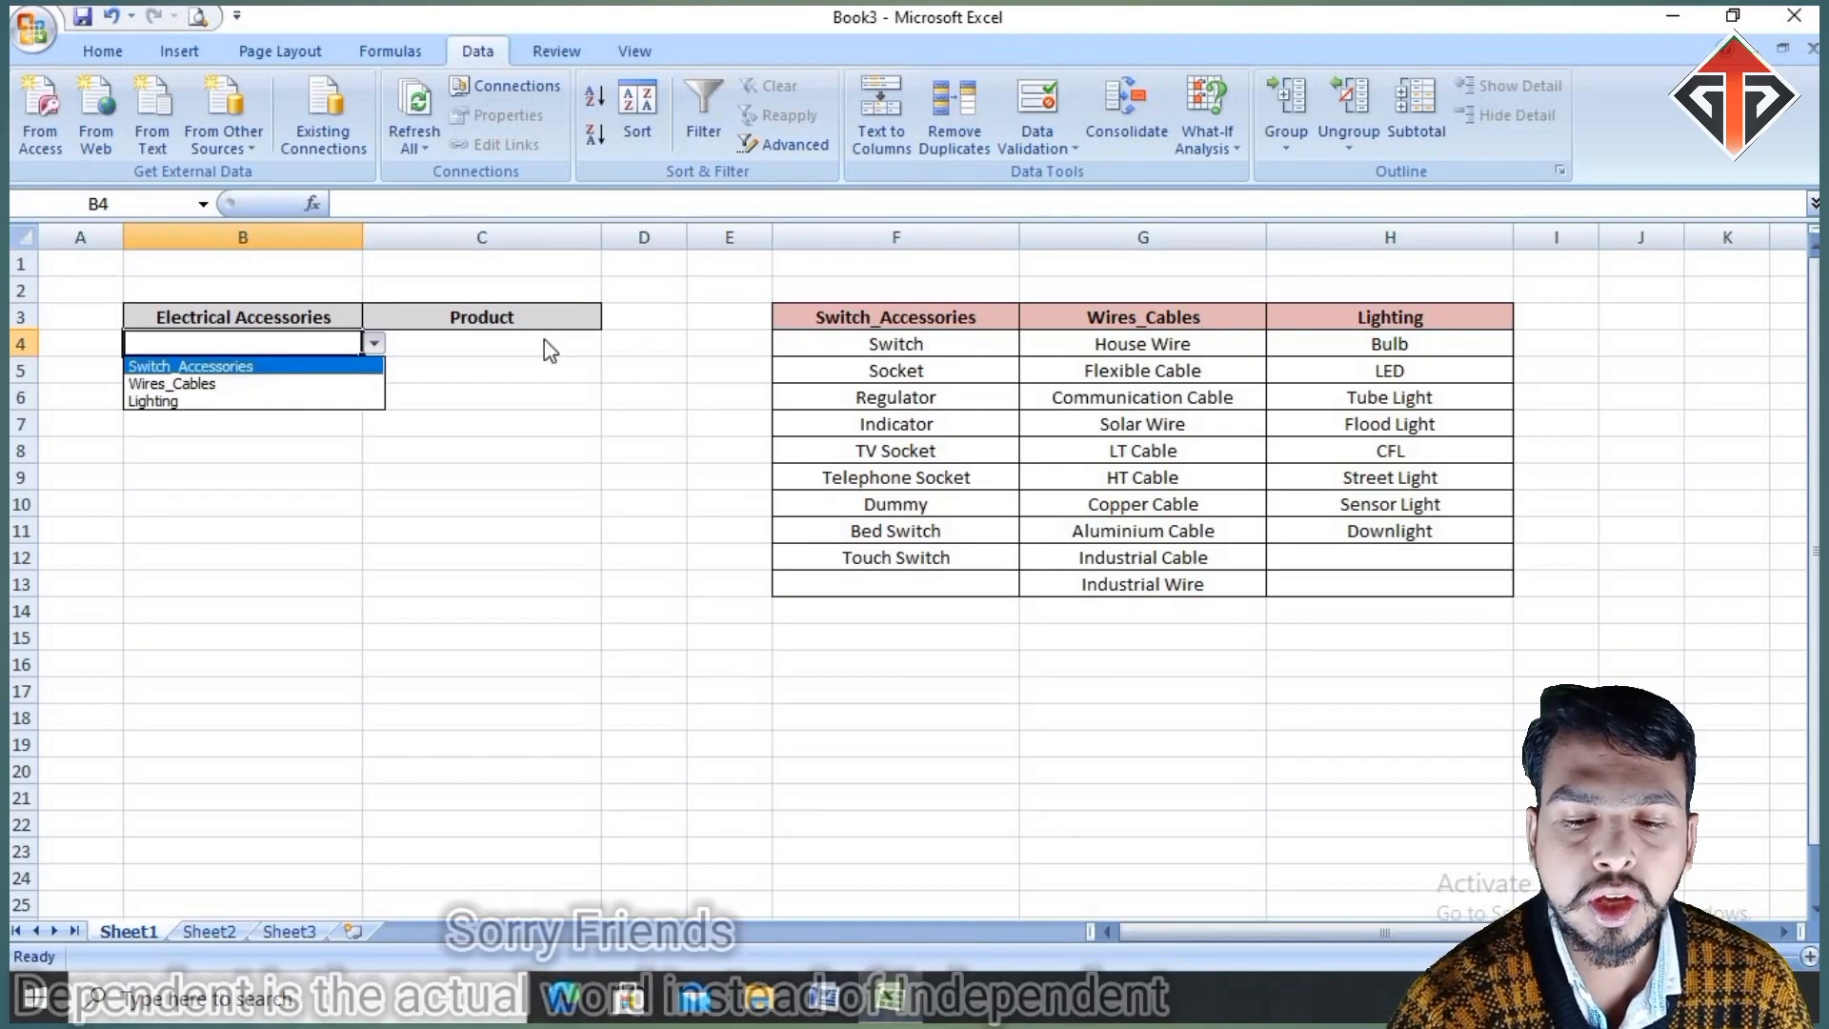
click(243, 367)
click(507, 345)
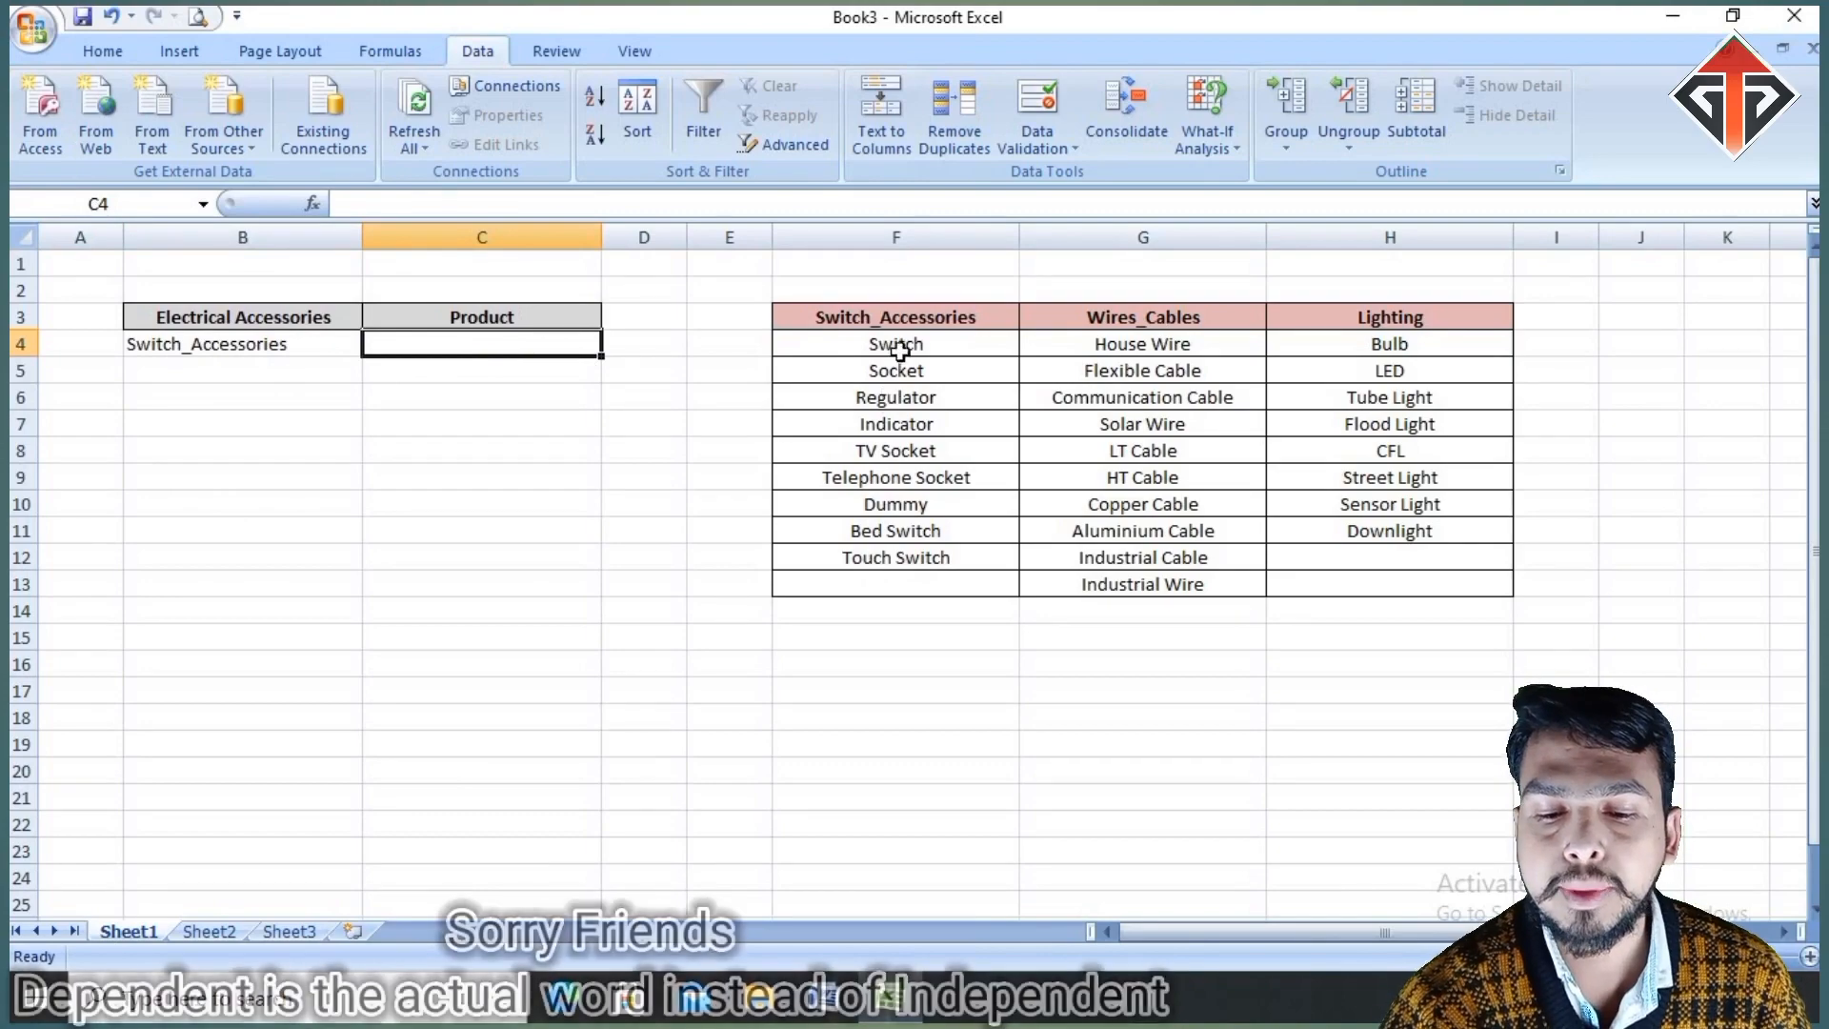
Step: Change the category in B4 to Wires_Cables, and check the Product cell and the category choices again
click(238, 350)
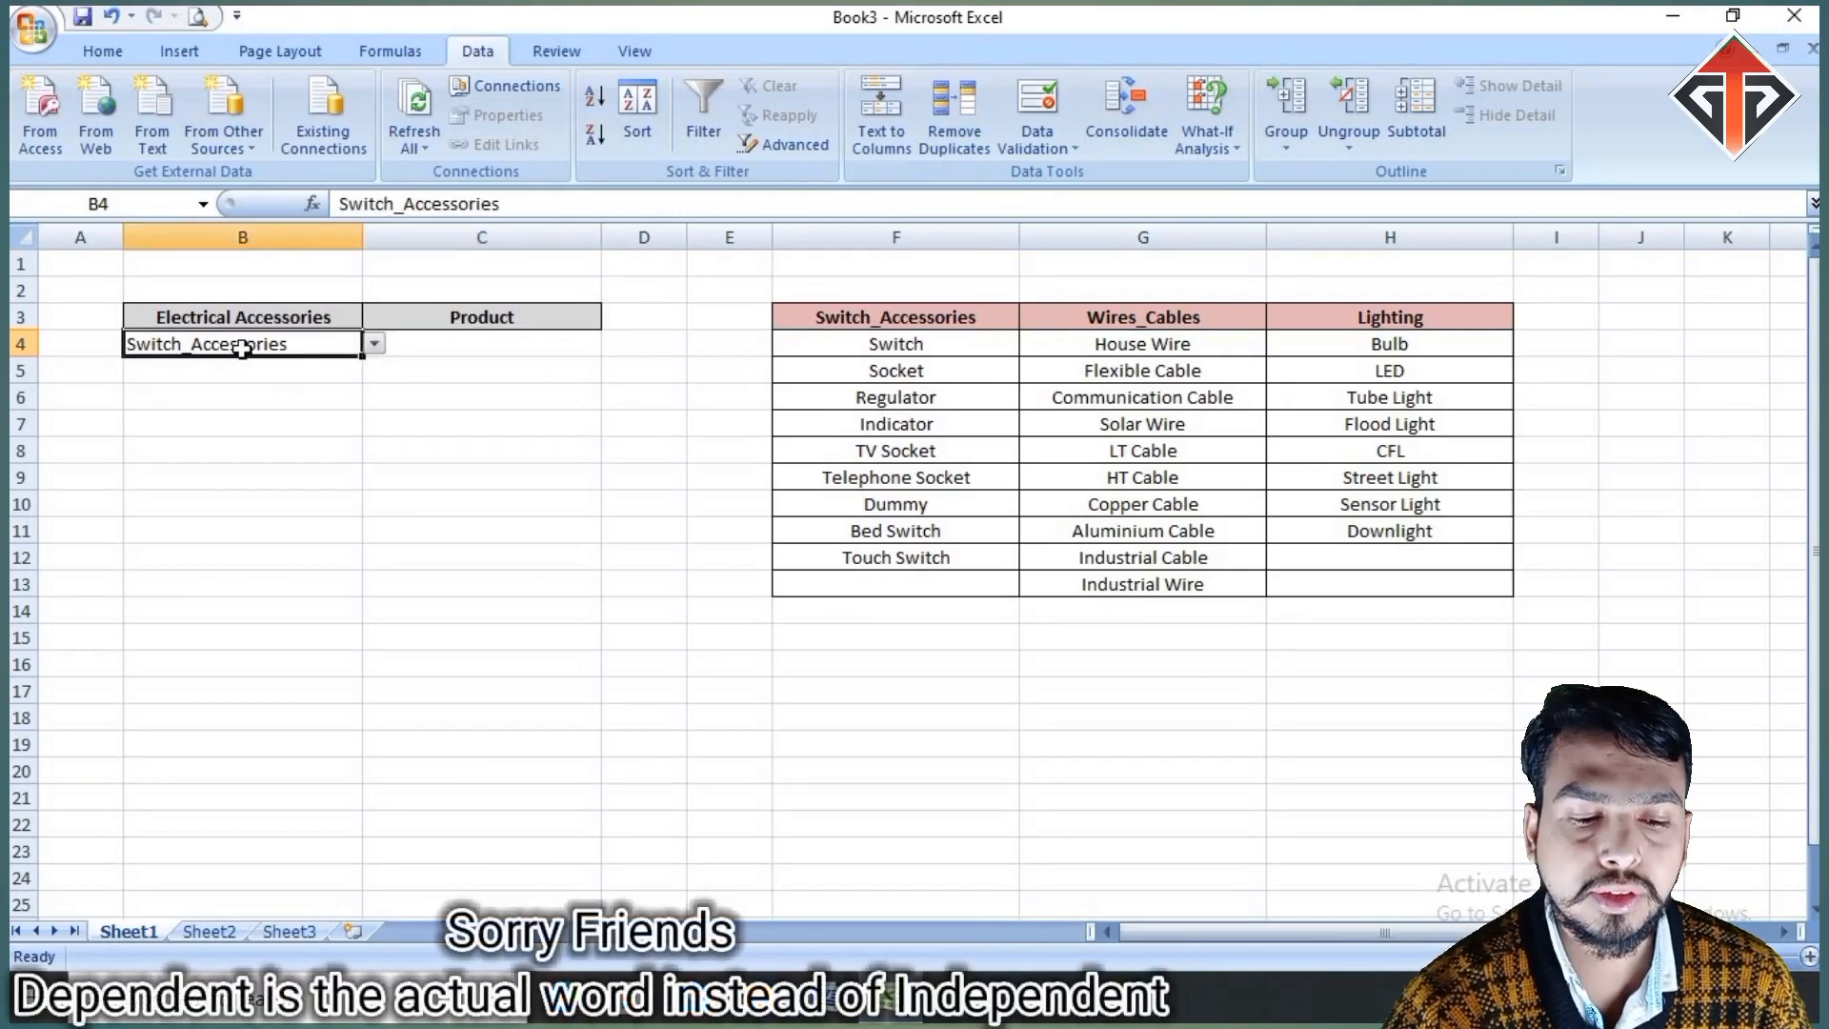
click(375, 344)
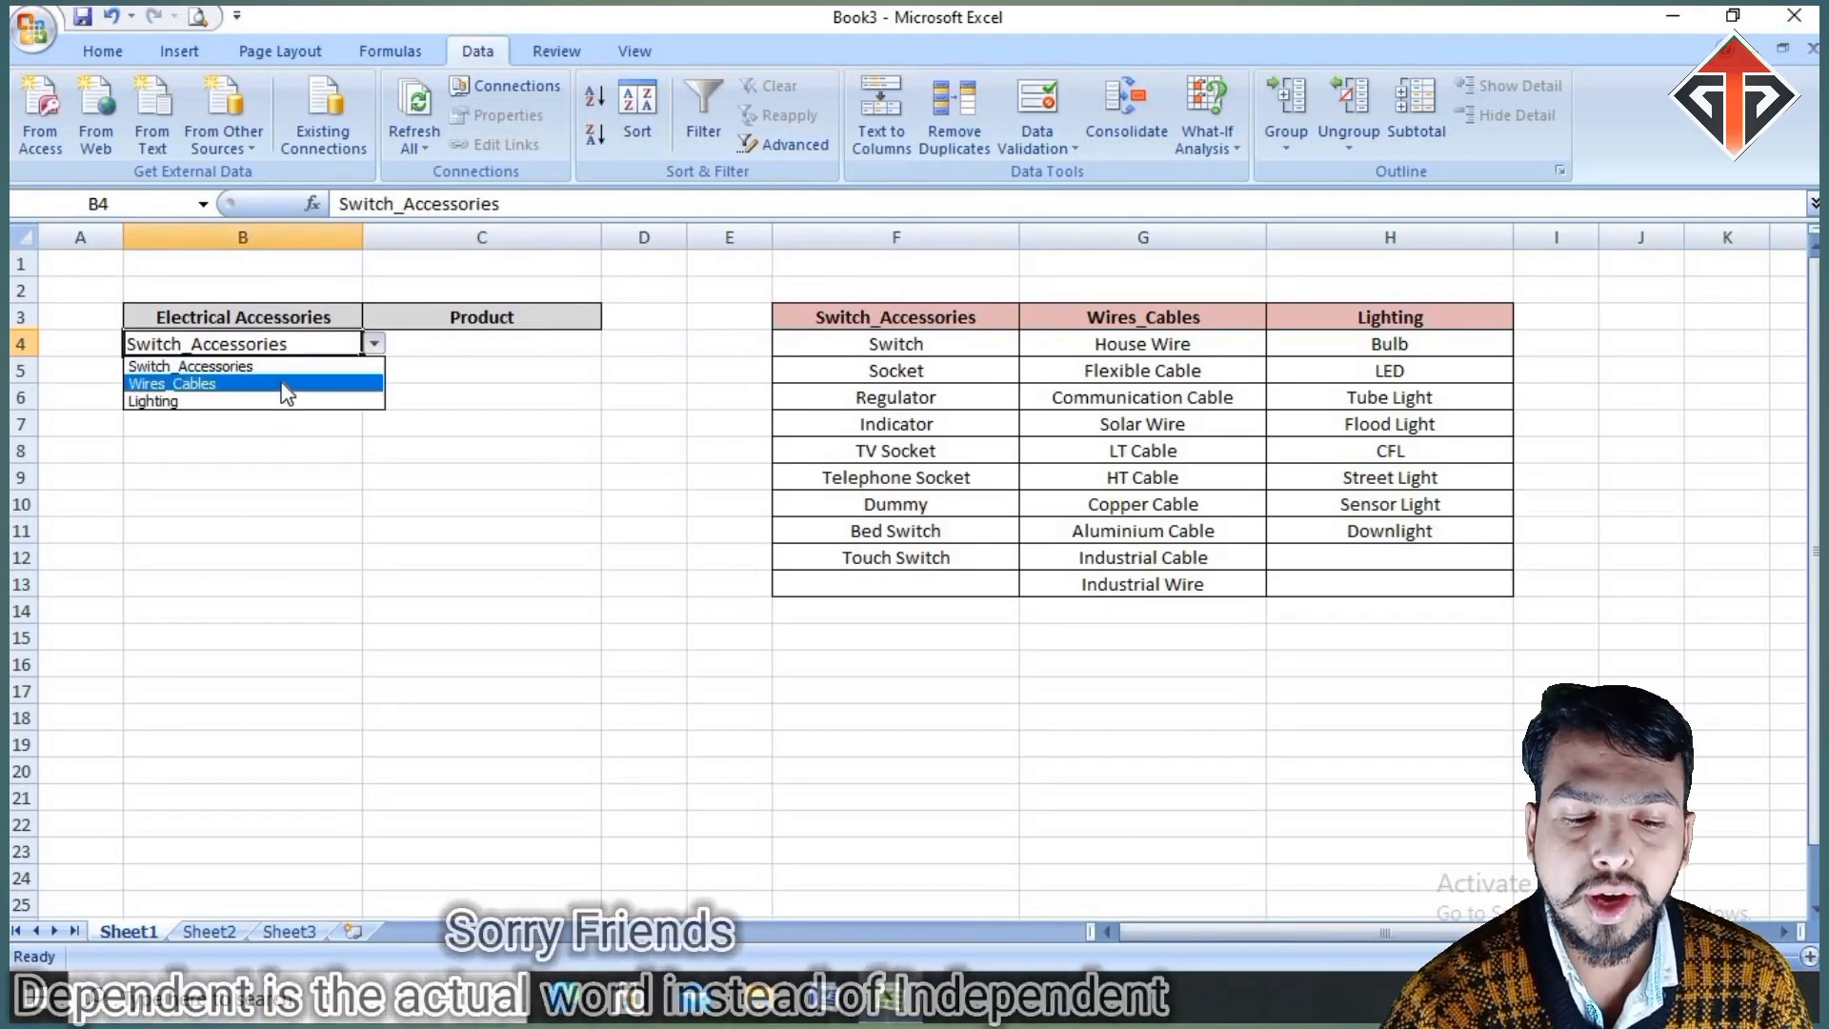
click(280, 381)
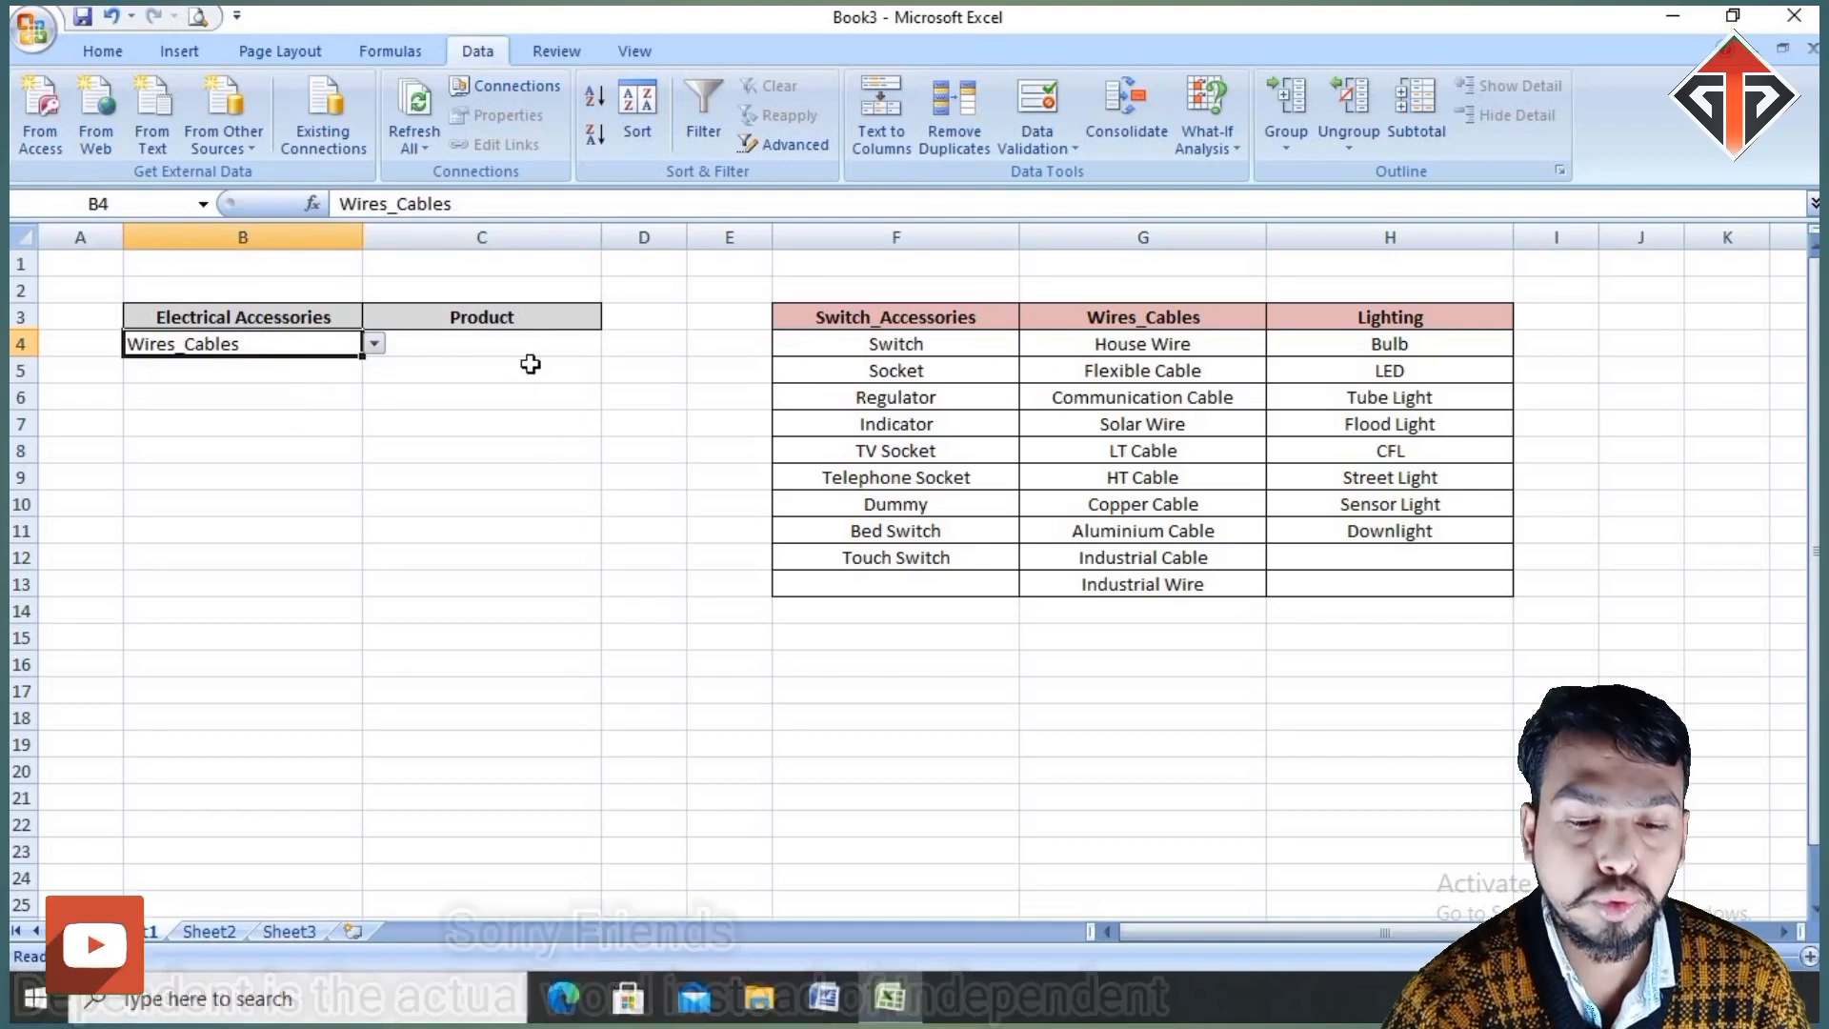
click(507, 353)
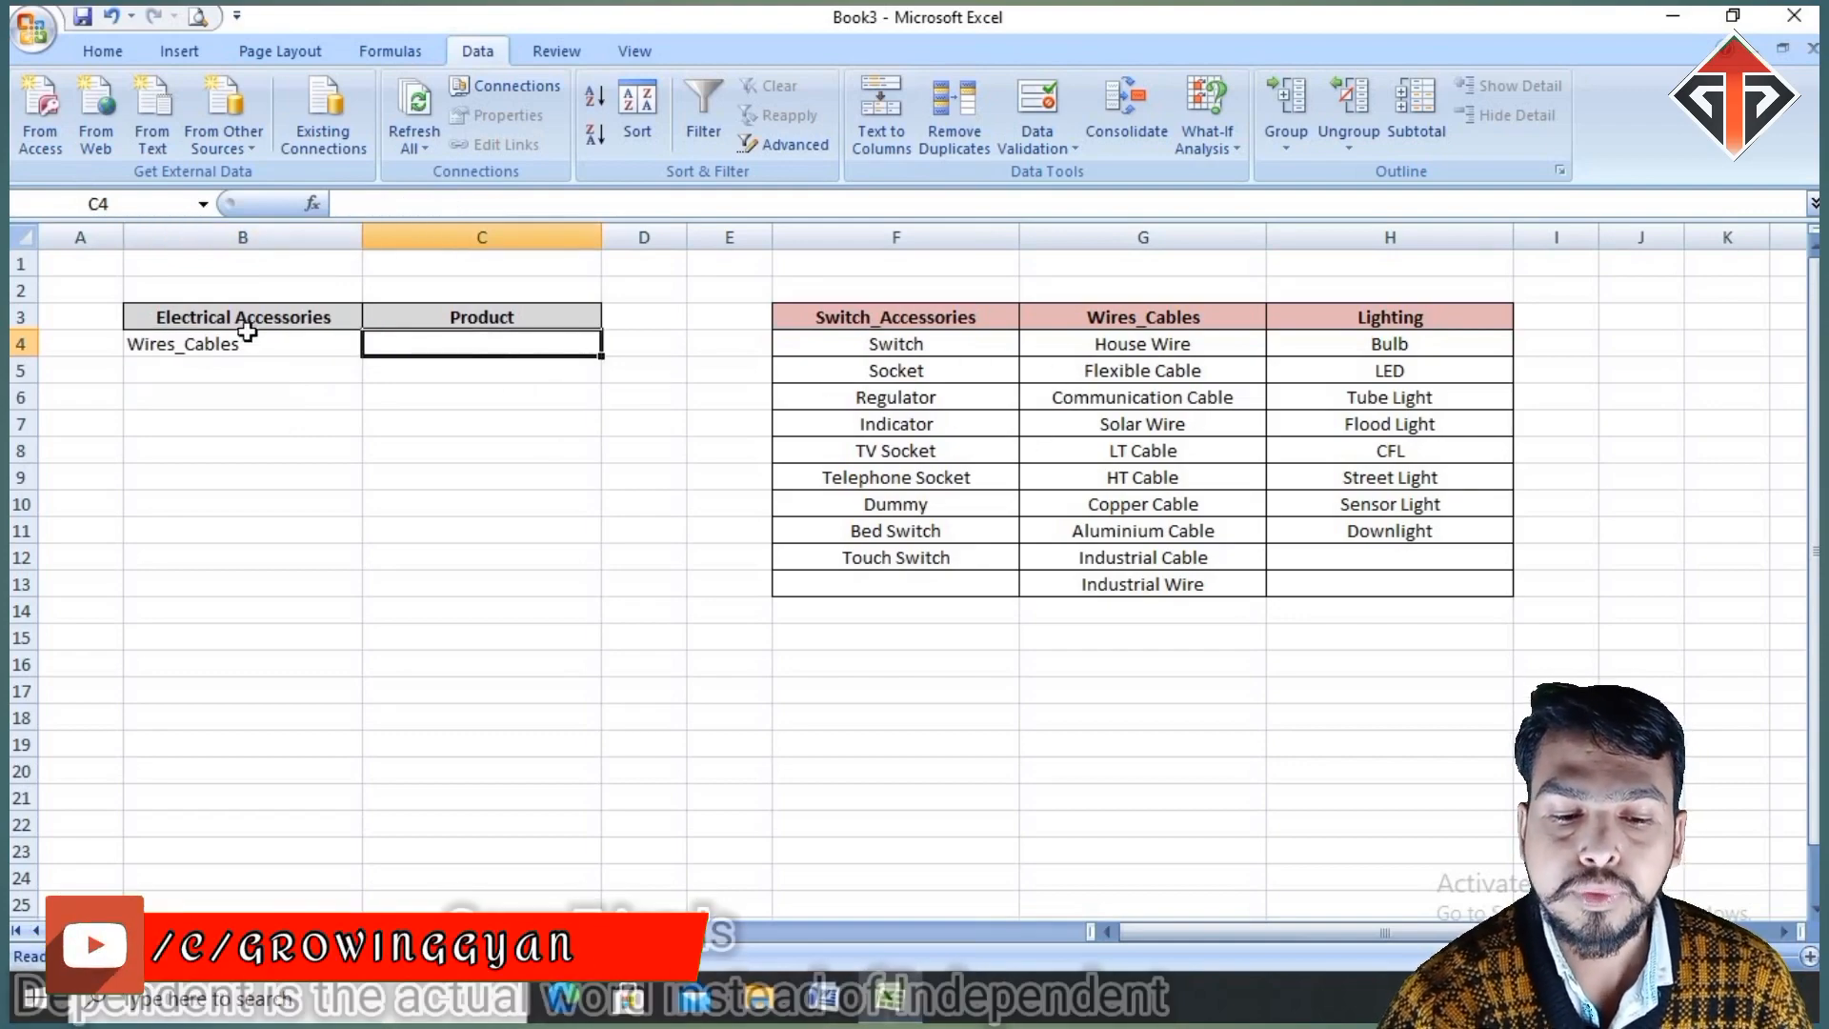
click(160, 341)
click(374, 345)
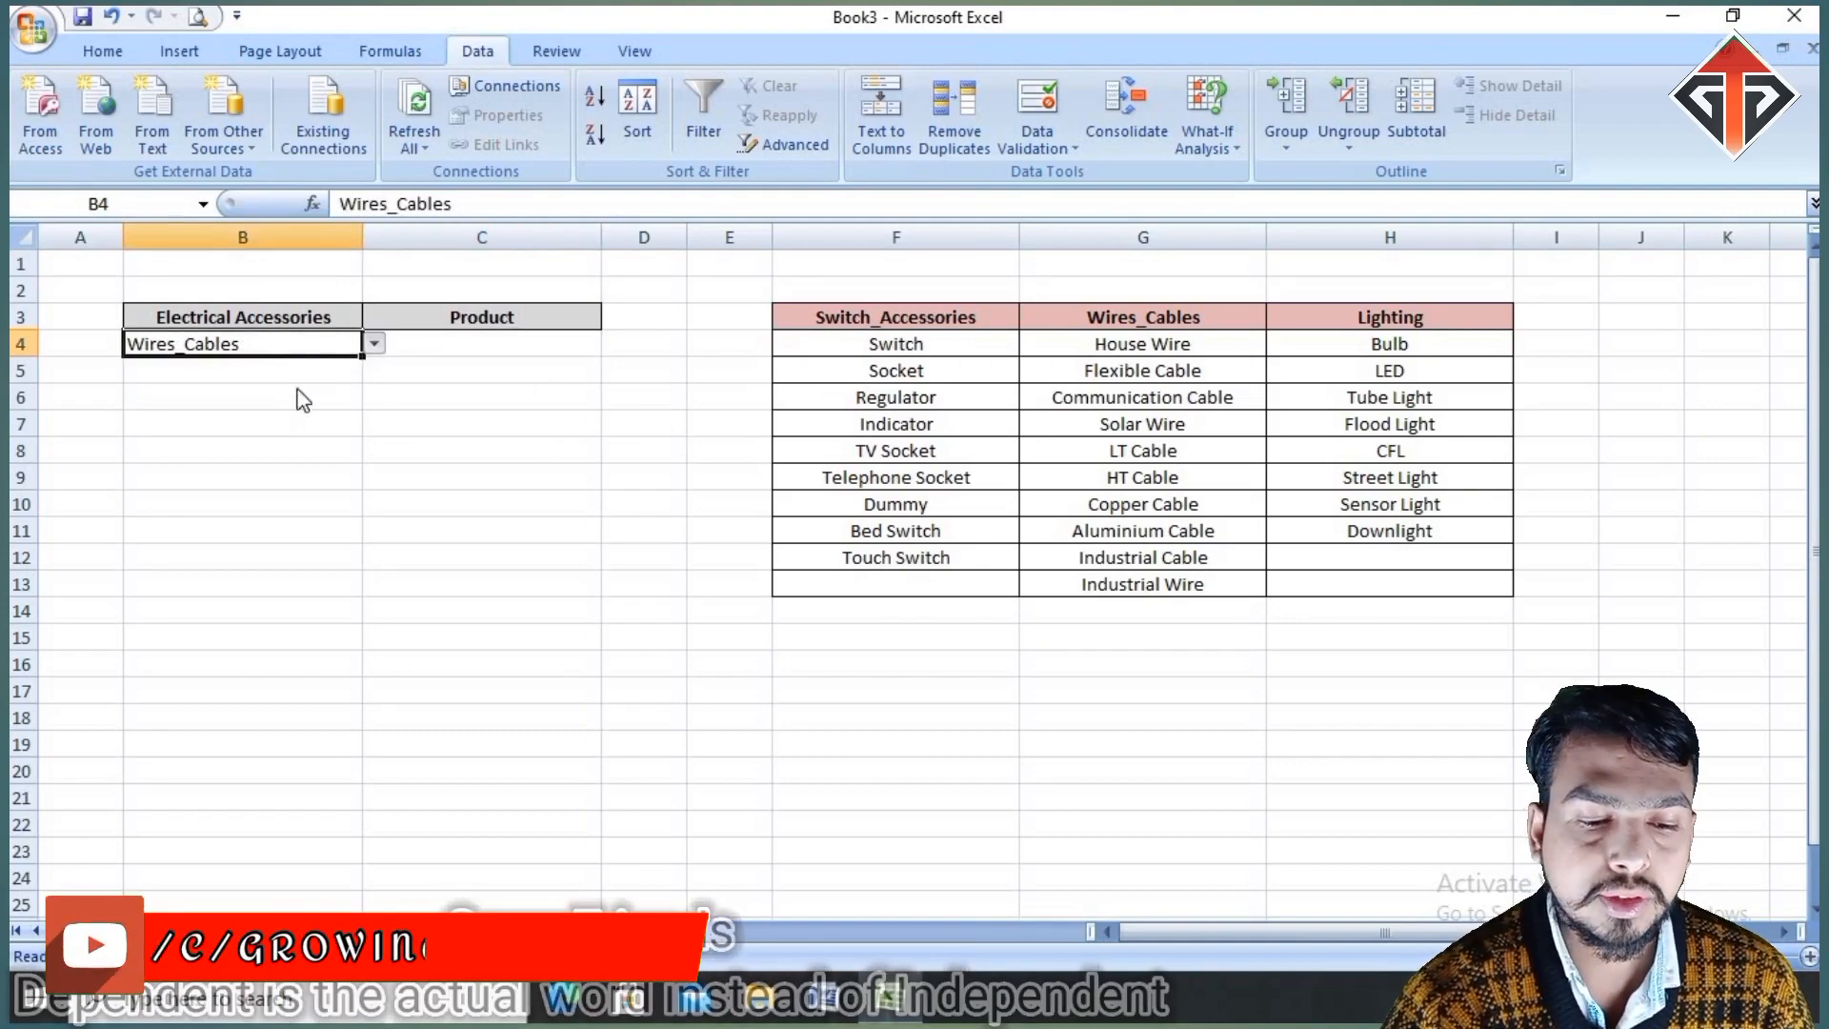
click(552, 343)
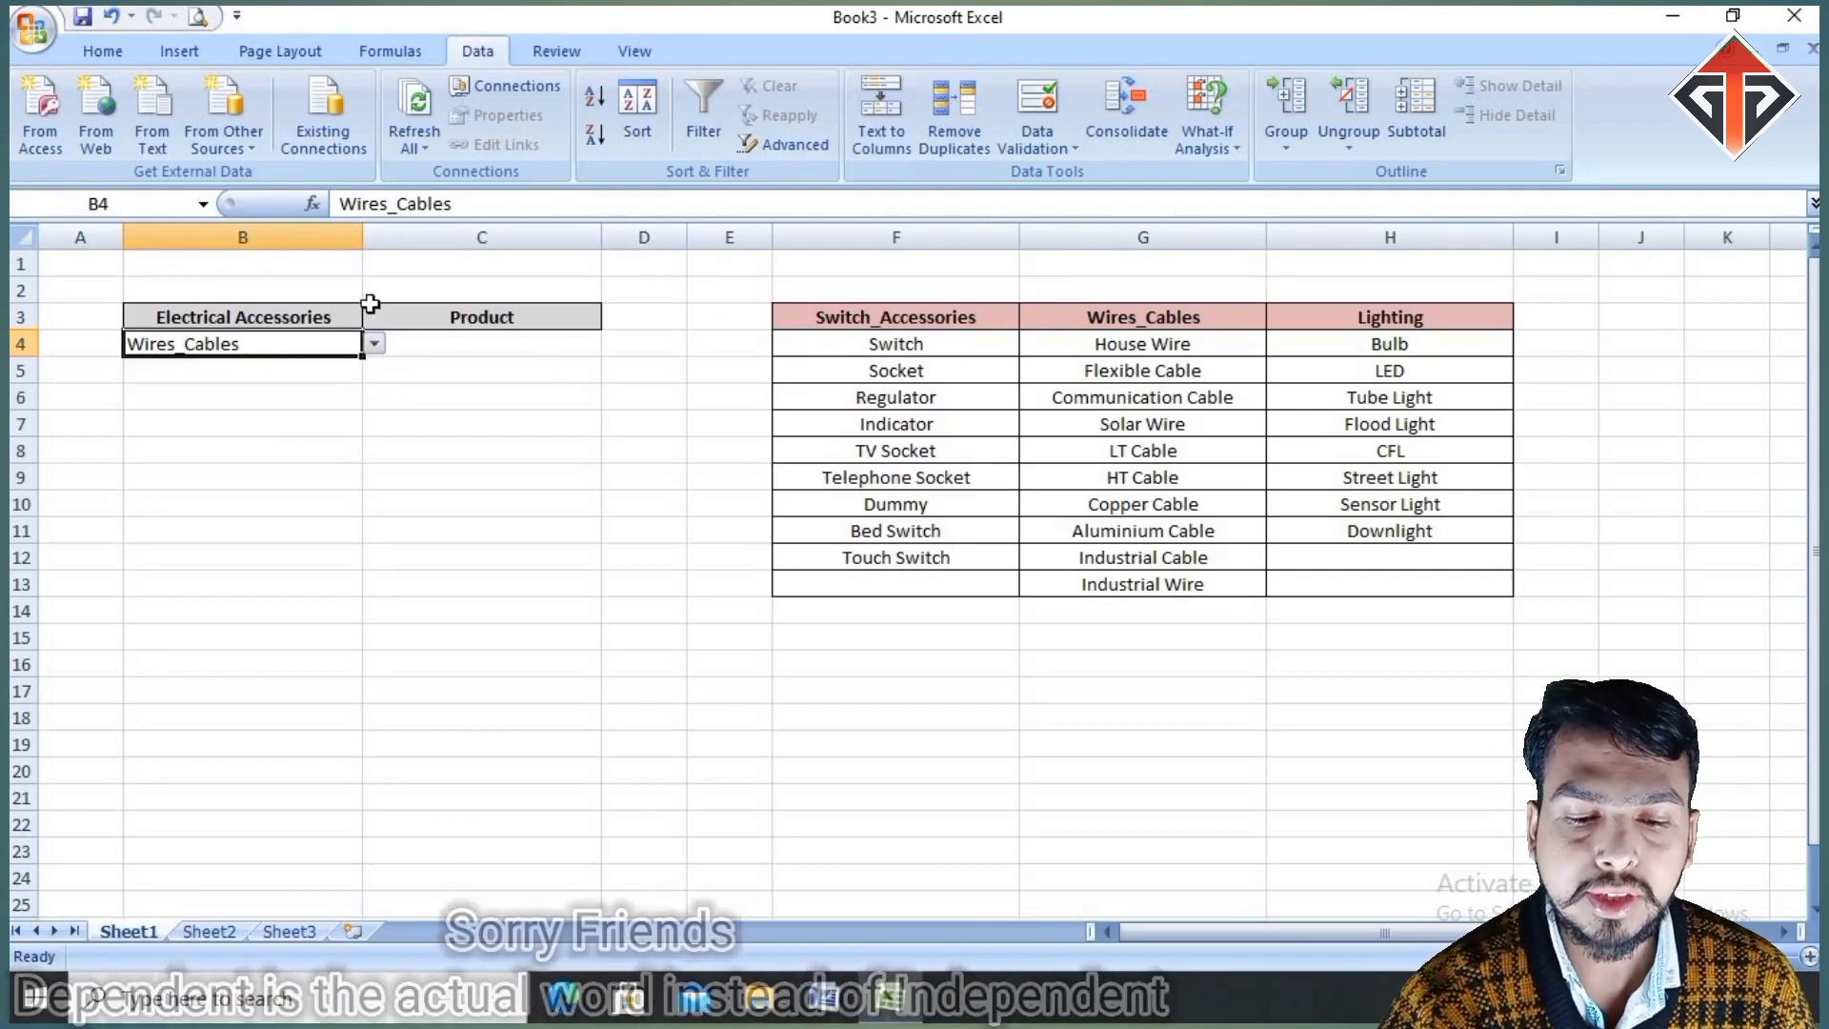
Step: Switch the category in B4 back to Switch_Accessories and return to the Product cell
click(375, 345)
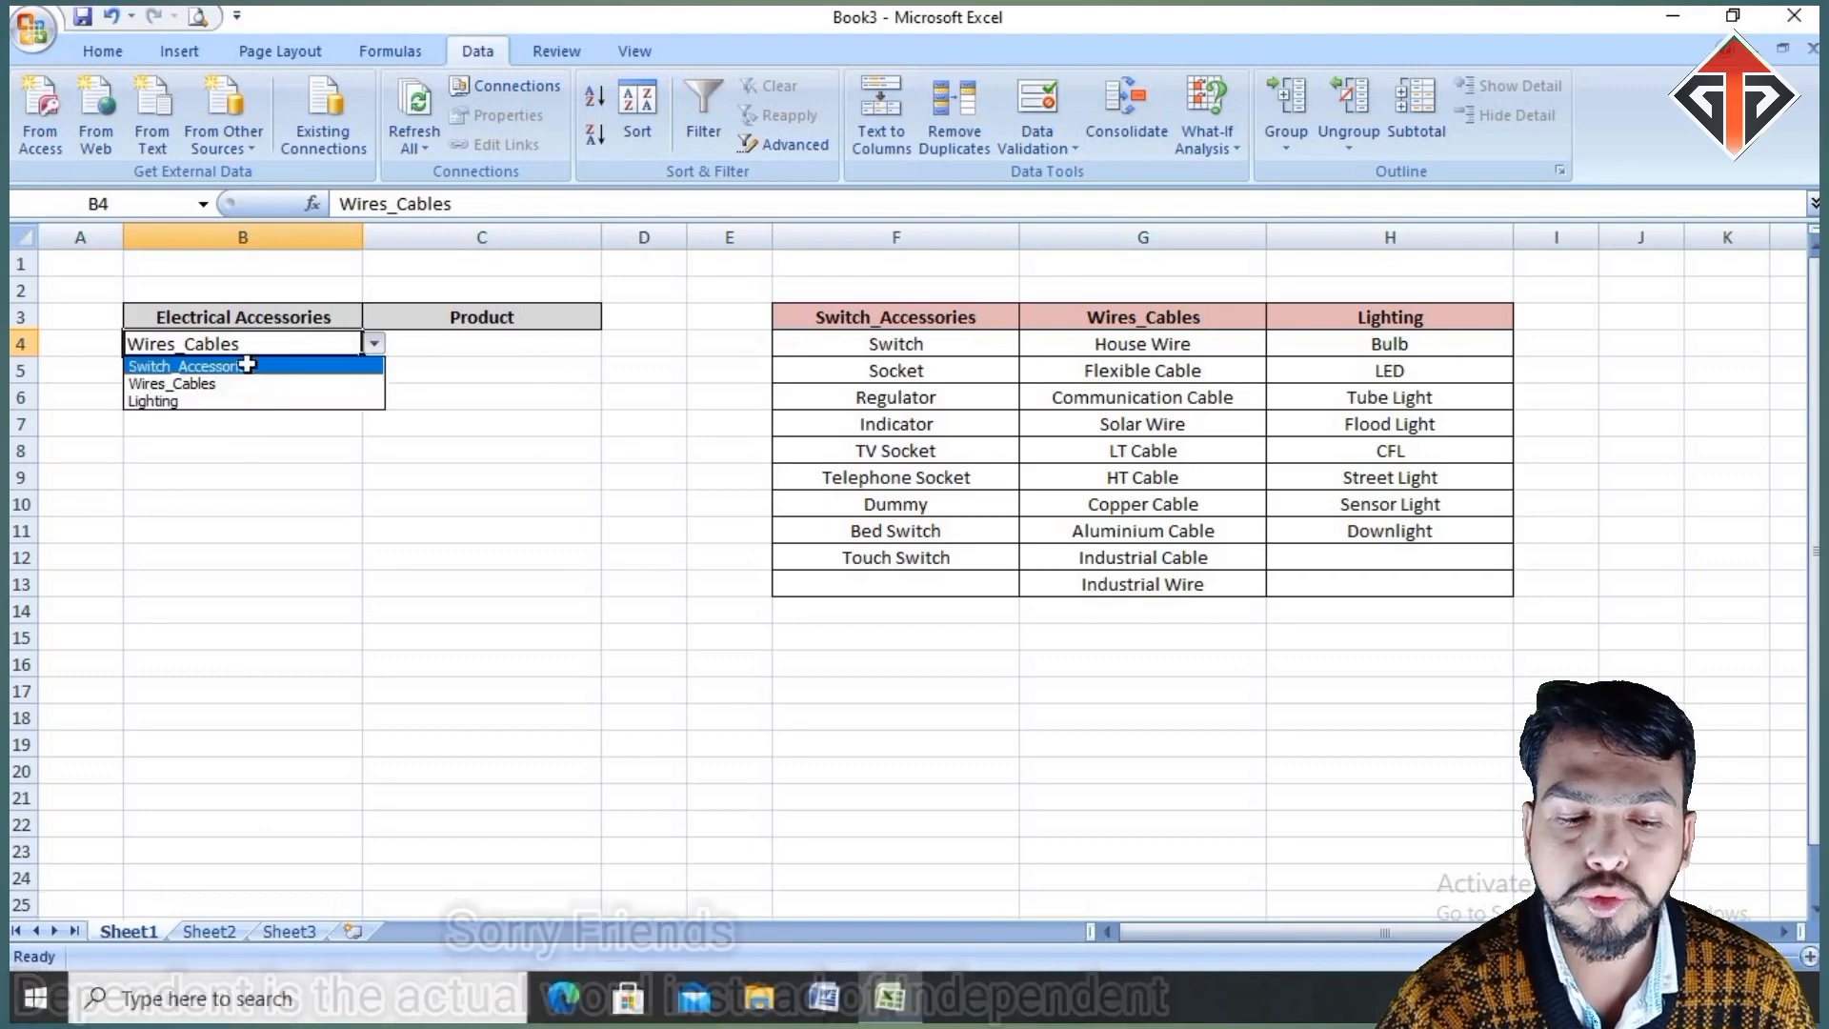
click(249, 366)
click(457, 347)
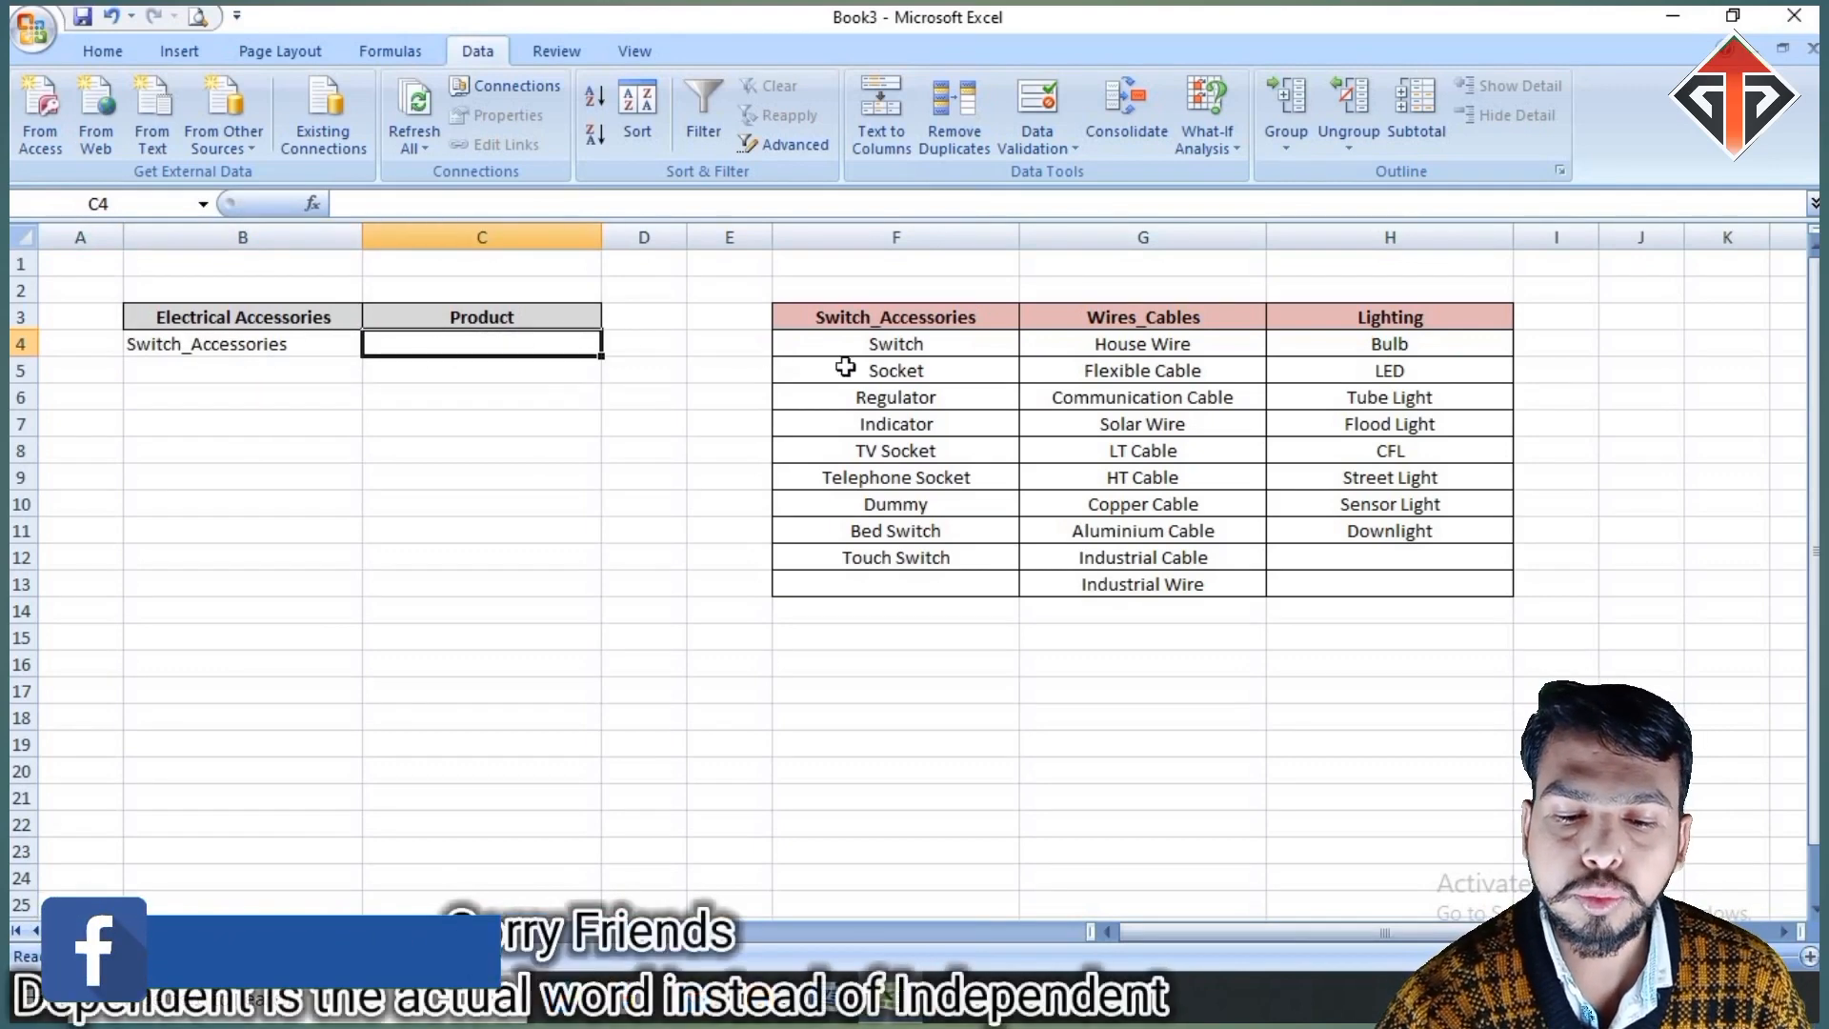
Step: Set the Electrical Accessories category in B4 to Wires_Cables
click(339, 349)
click(373, 345)
click(338, 379)
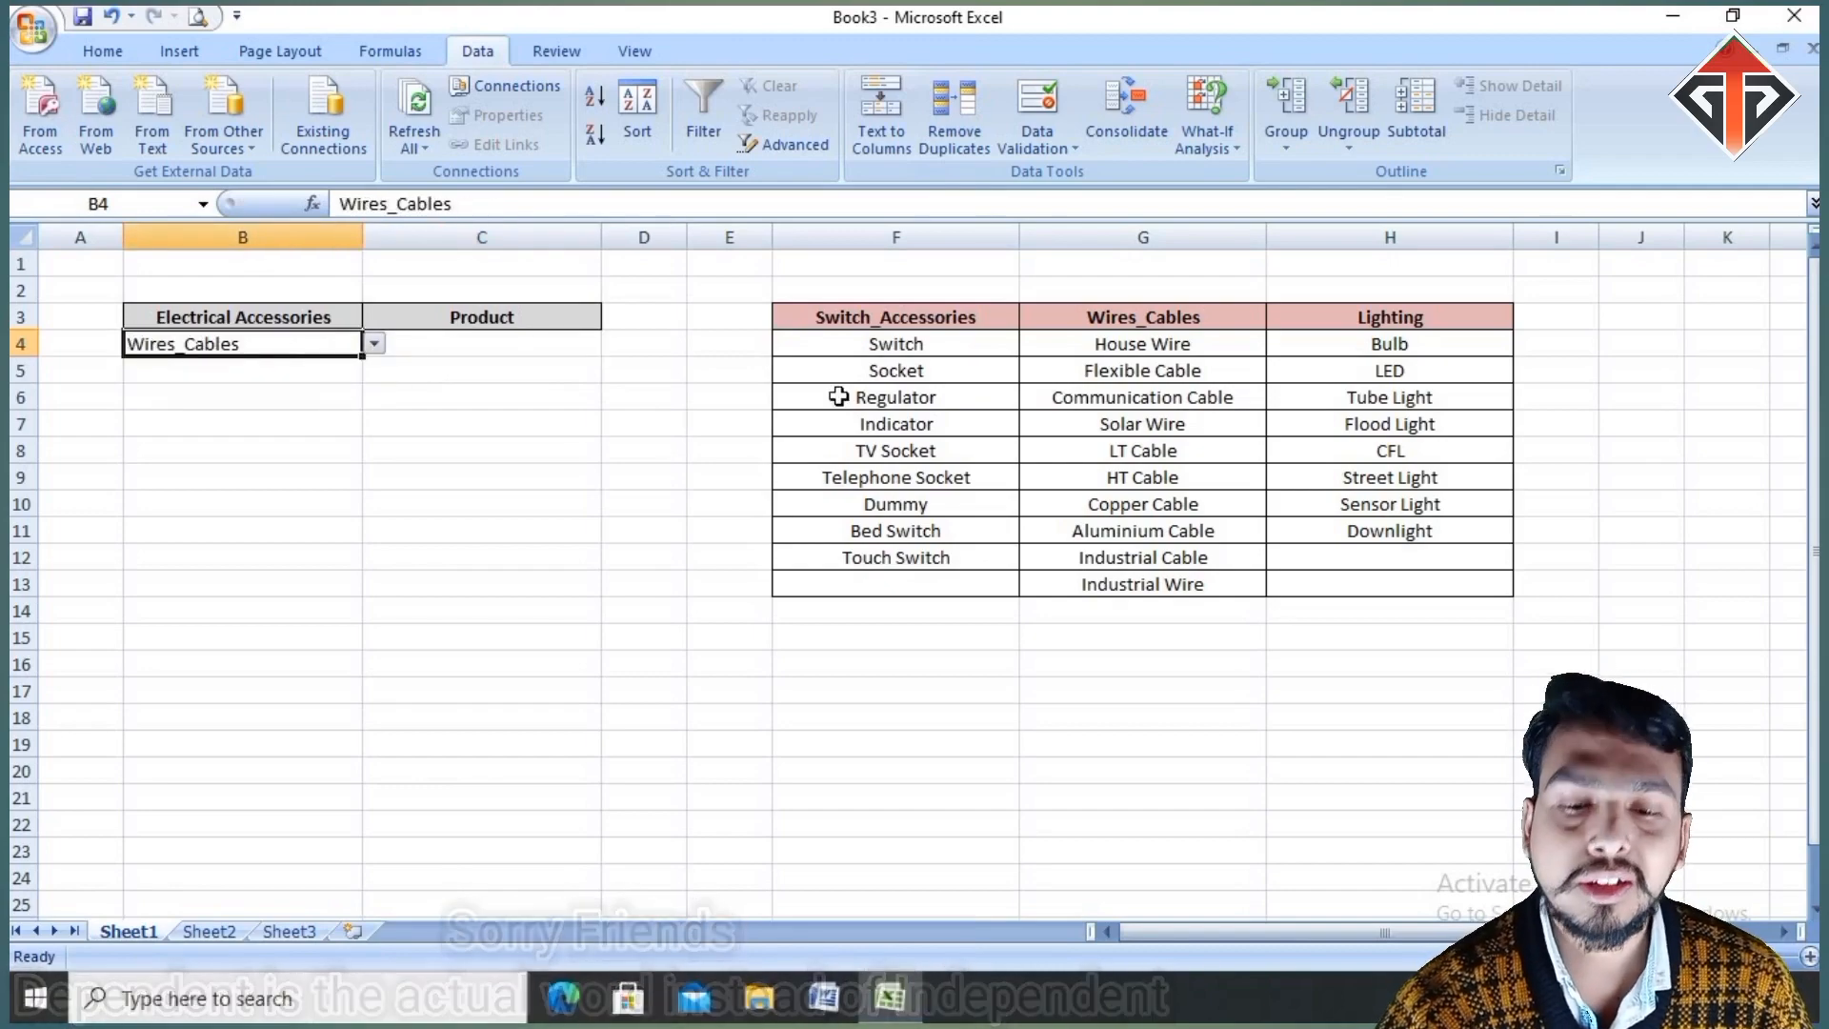
Step: Examine the Switch_Accessories named range F4:F12 and compare it with the category and Product cells in row 4
drag(933, 345, 899, 569)
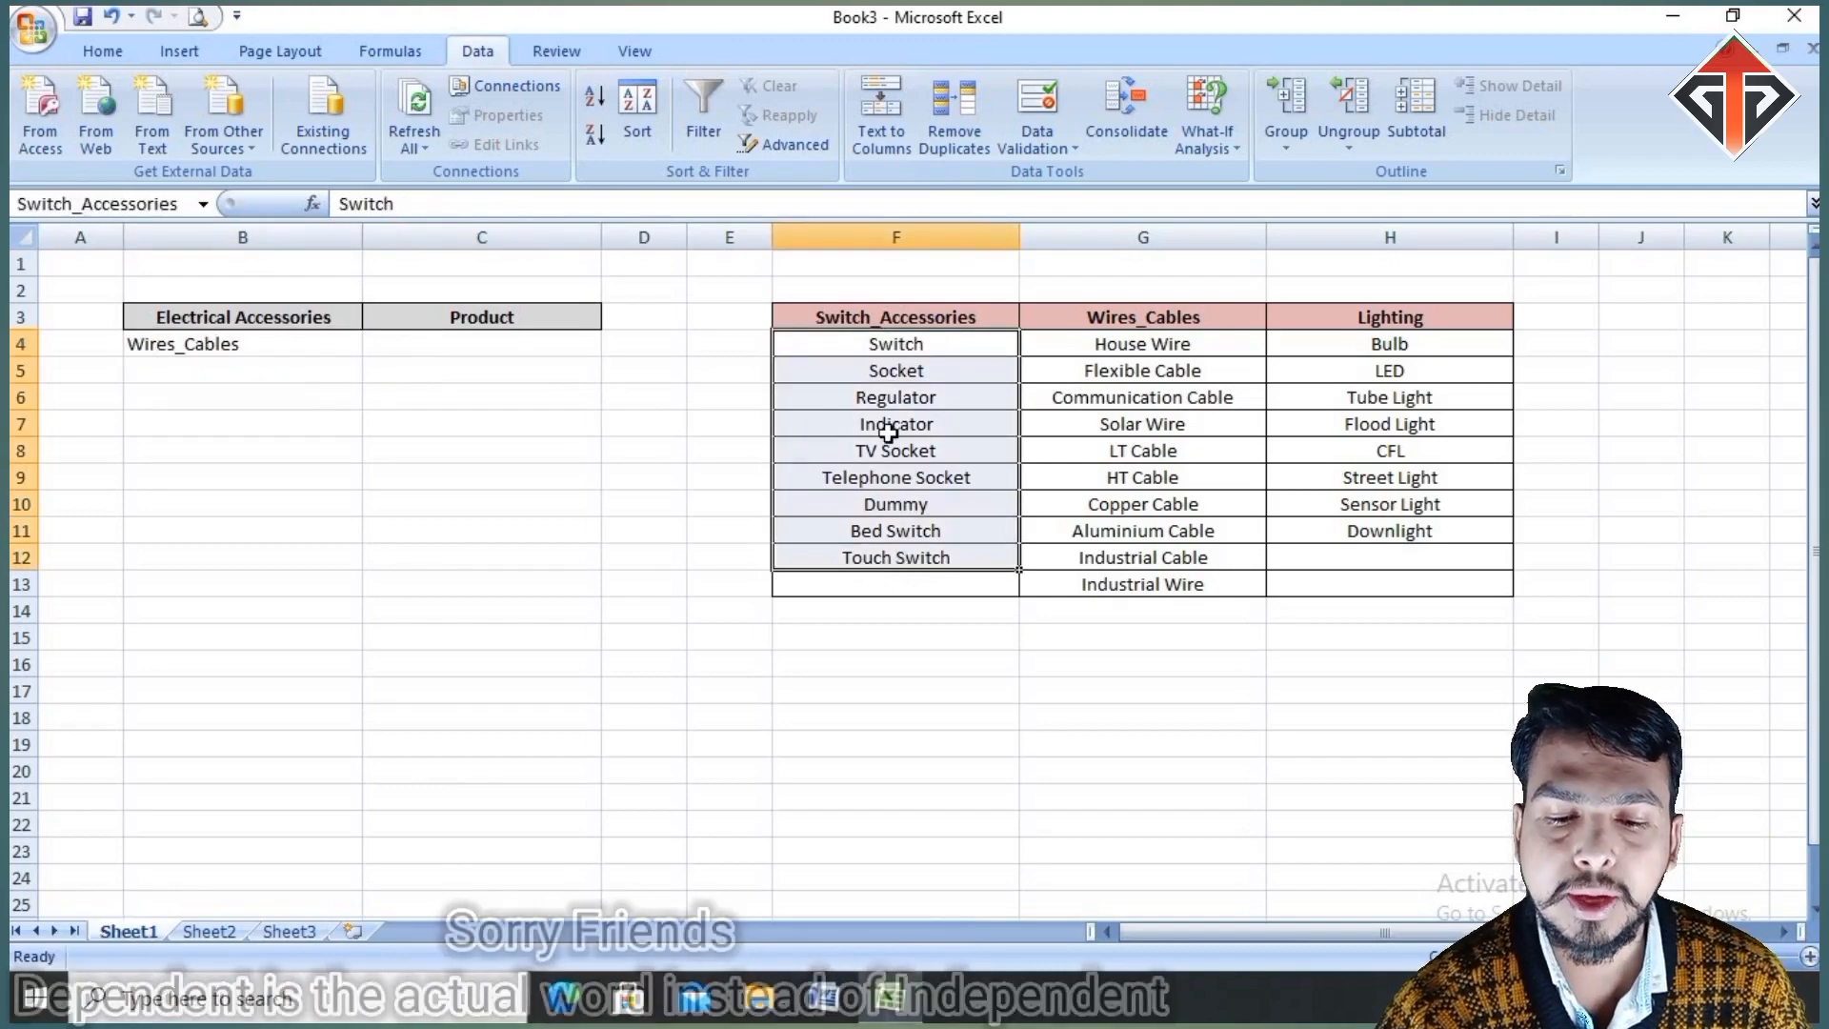
click(883, 425)
drag(934, 346, 924, 554)
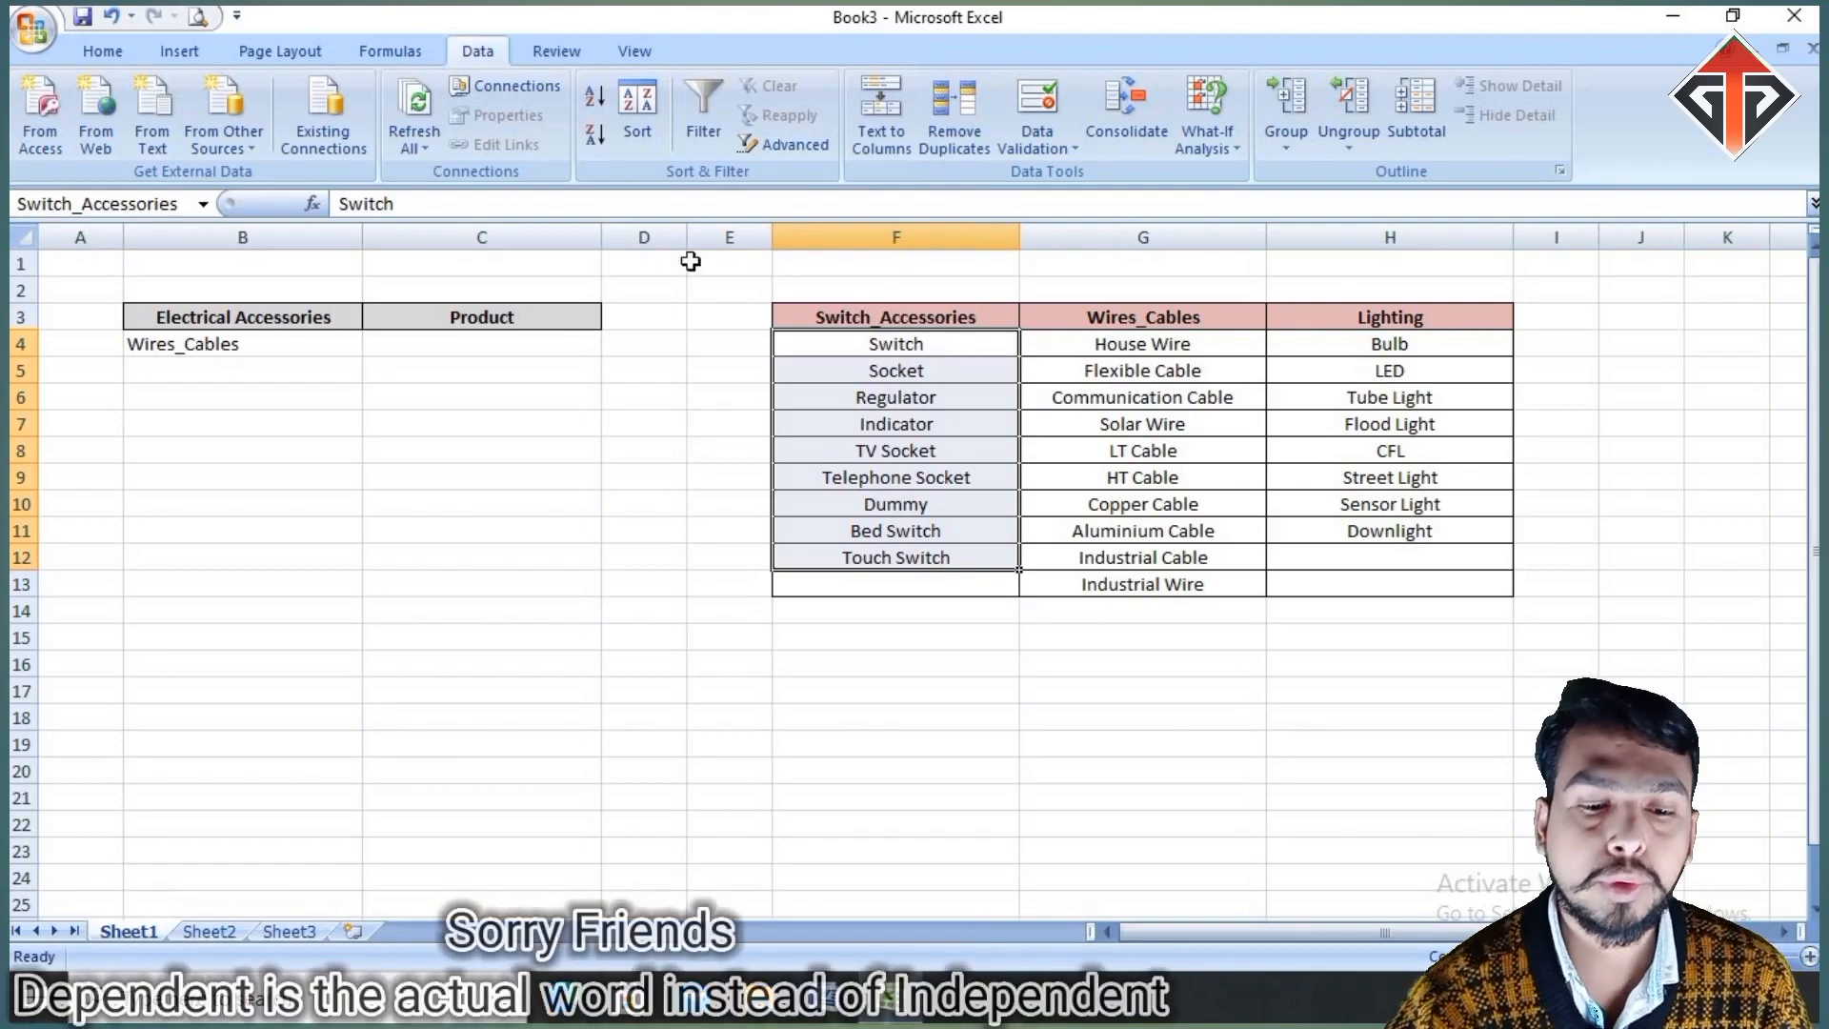
click(470, 419)
click(313, 343)
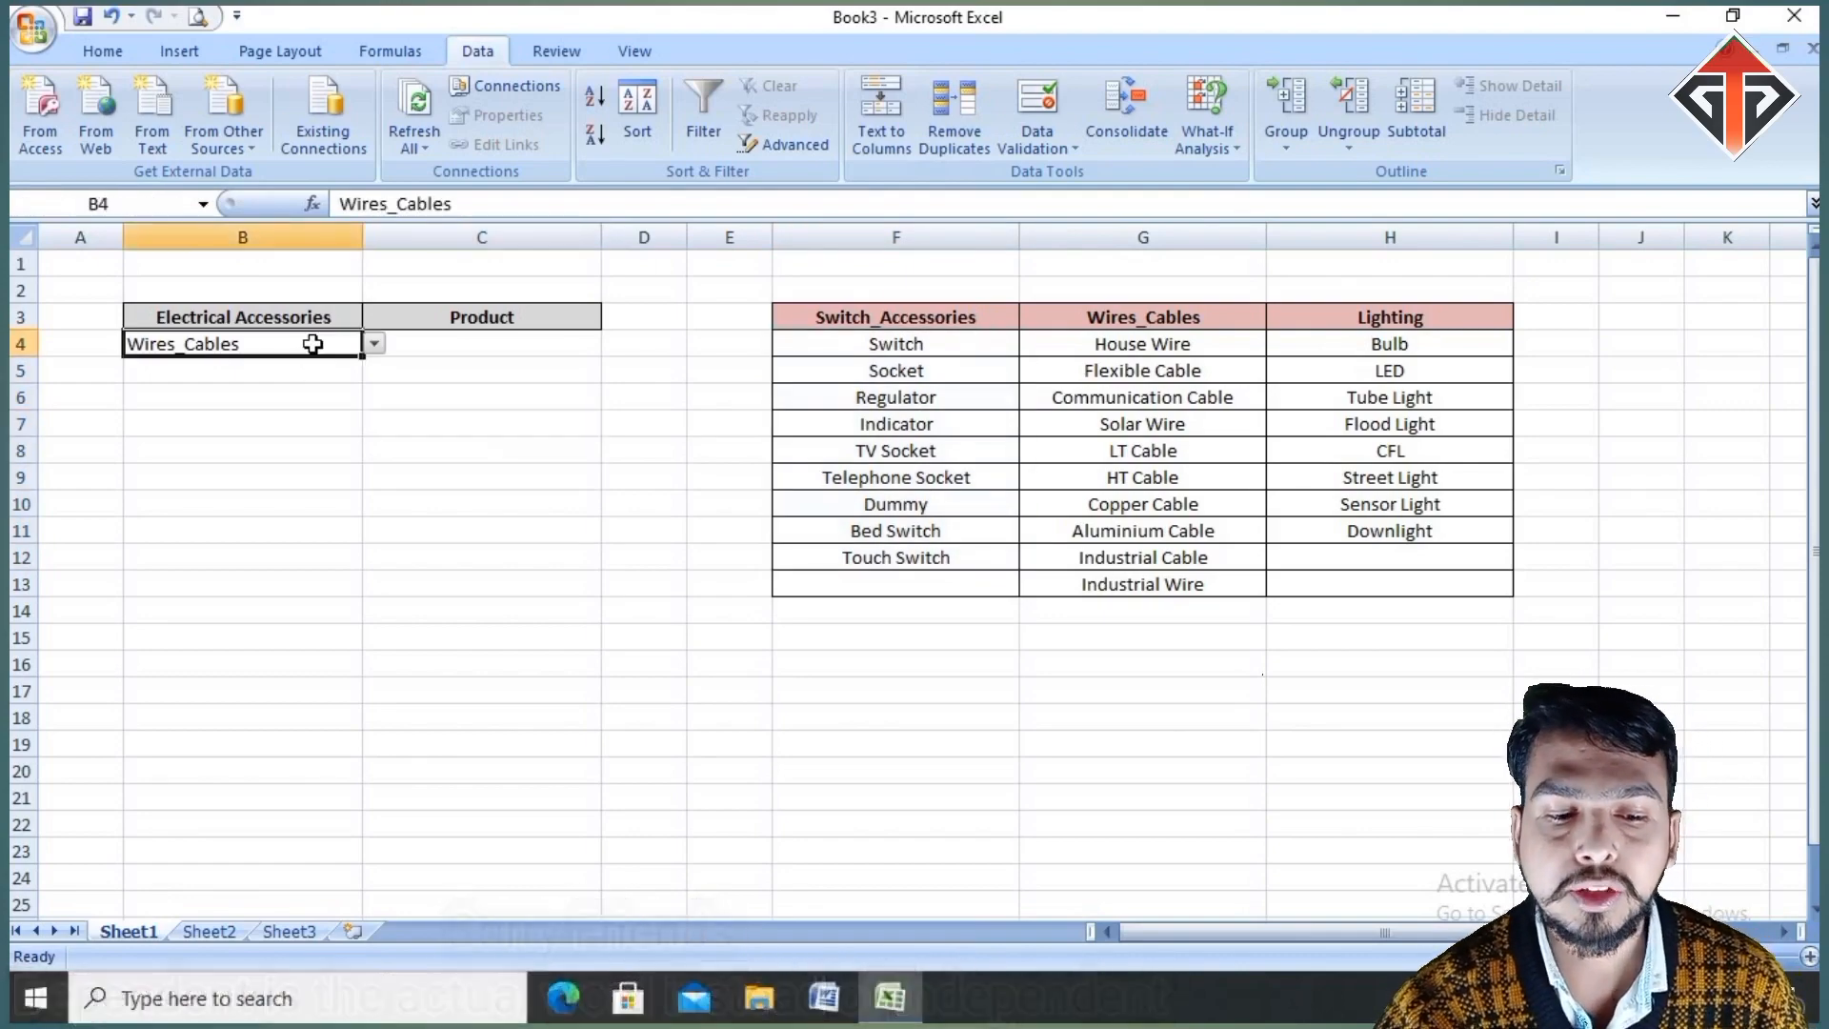
click(496, 350)
click(345, 349)
click(368, 397)
Step: Add list data validation to the Product cell C4 with the source =INDIRECT($B$4)
click(444, 344)
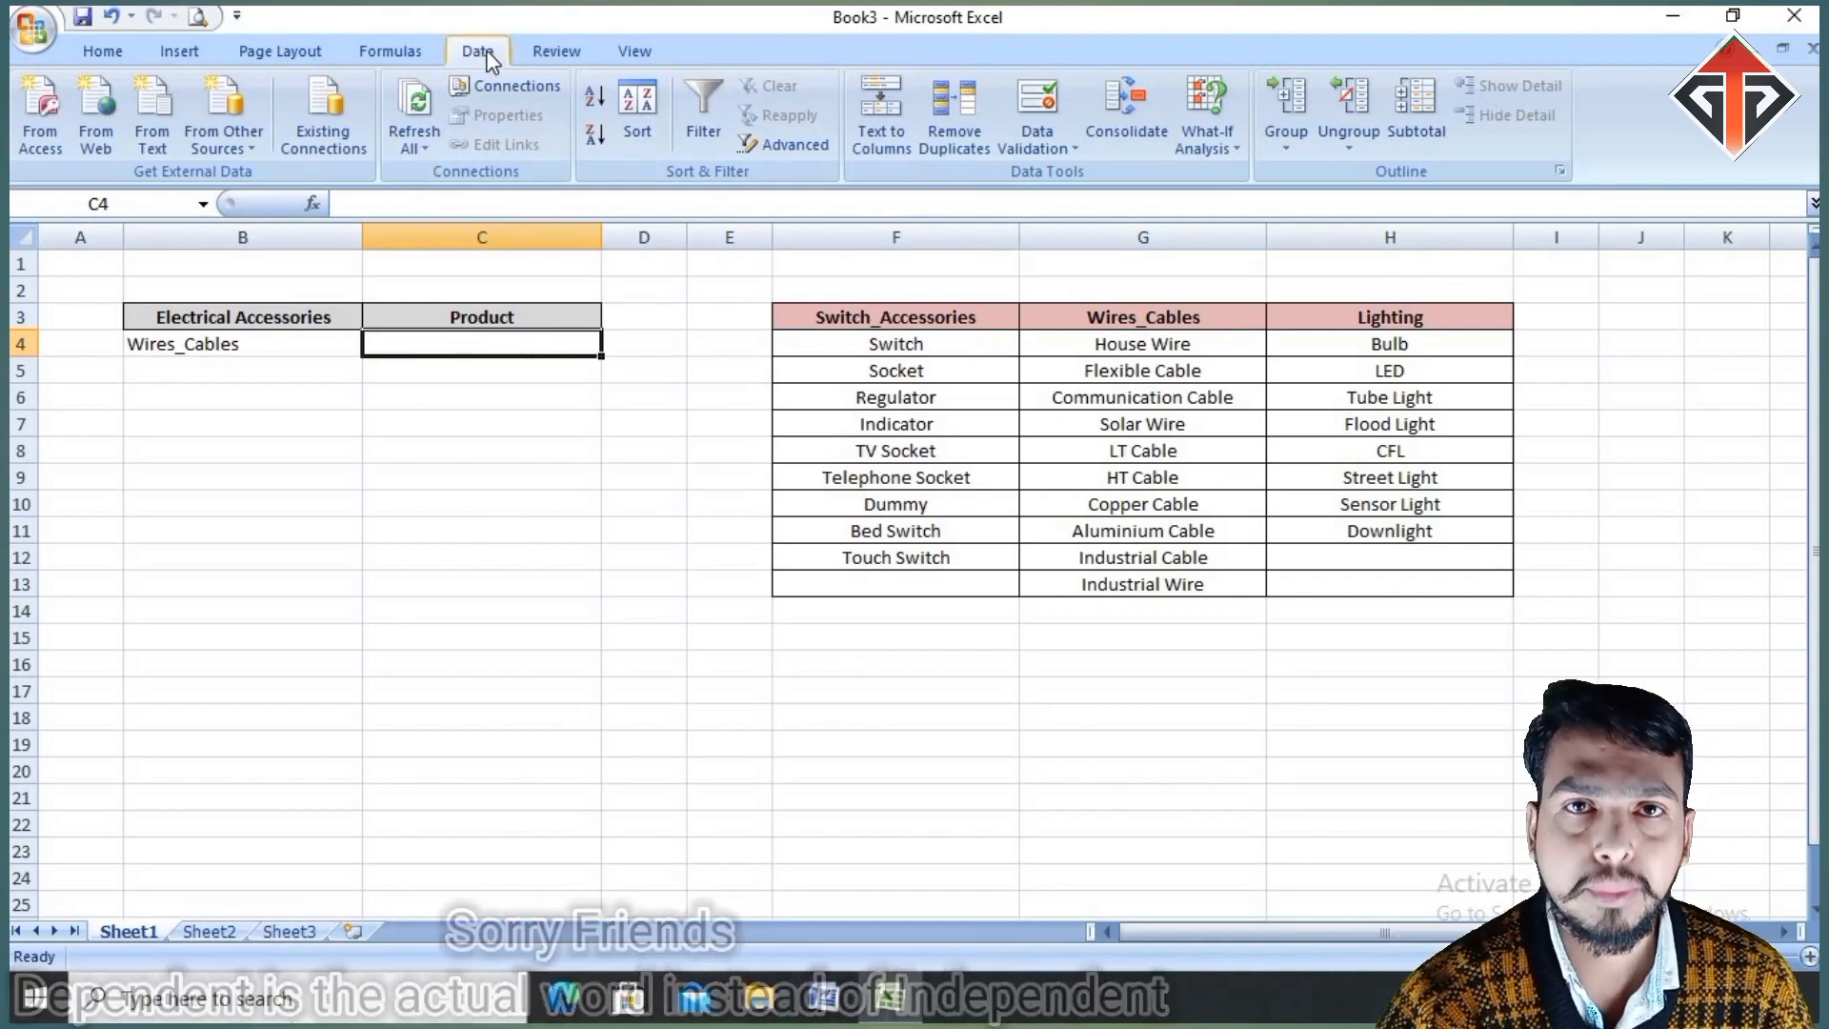
click(1072, 152)
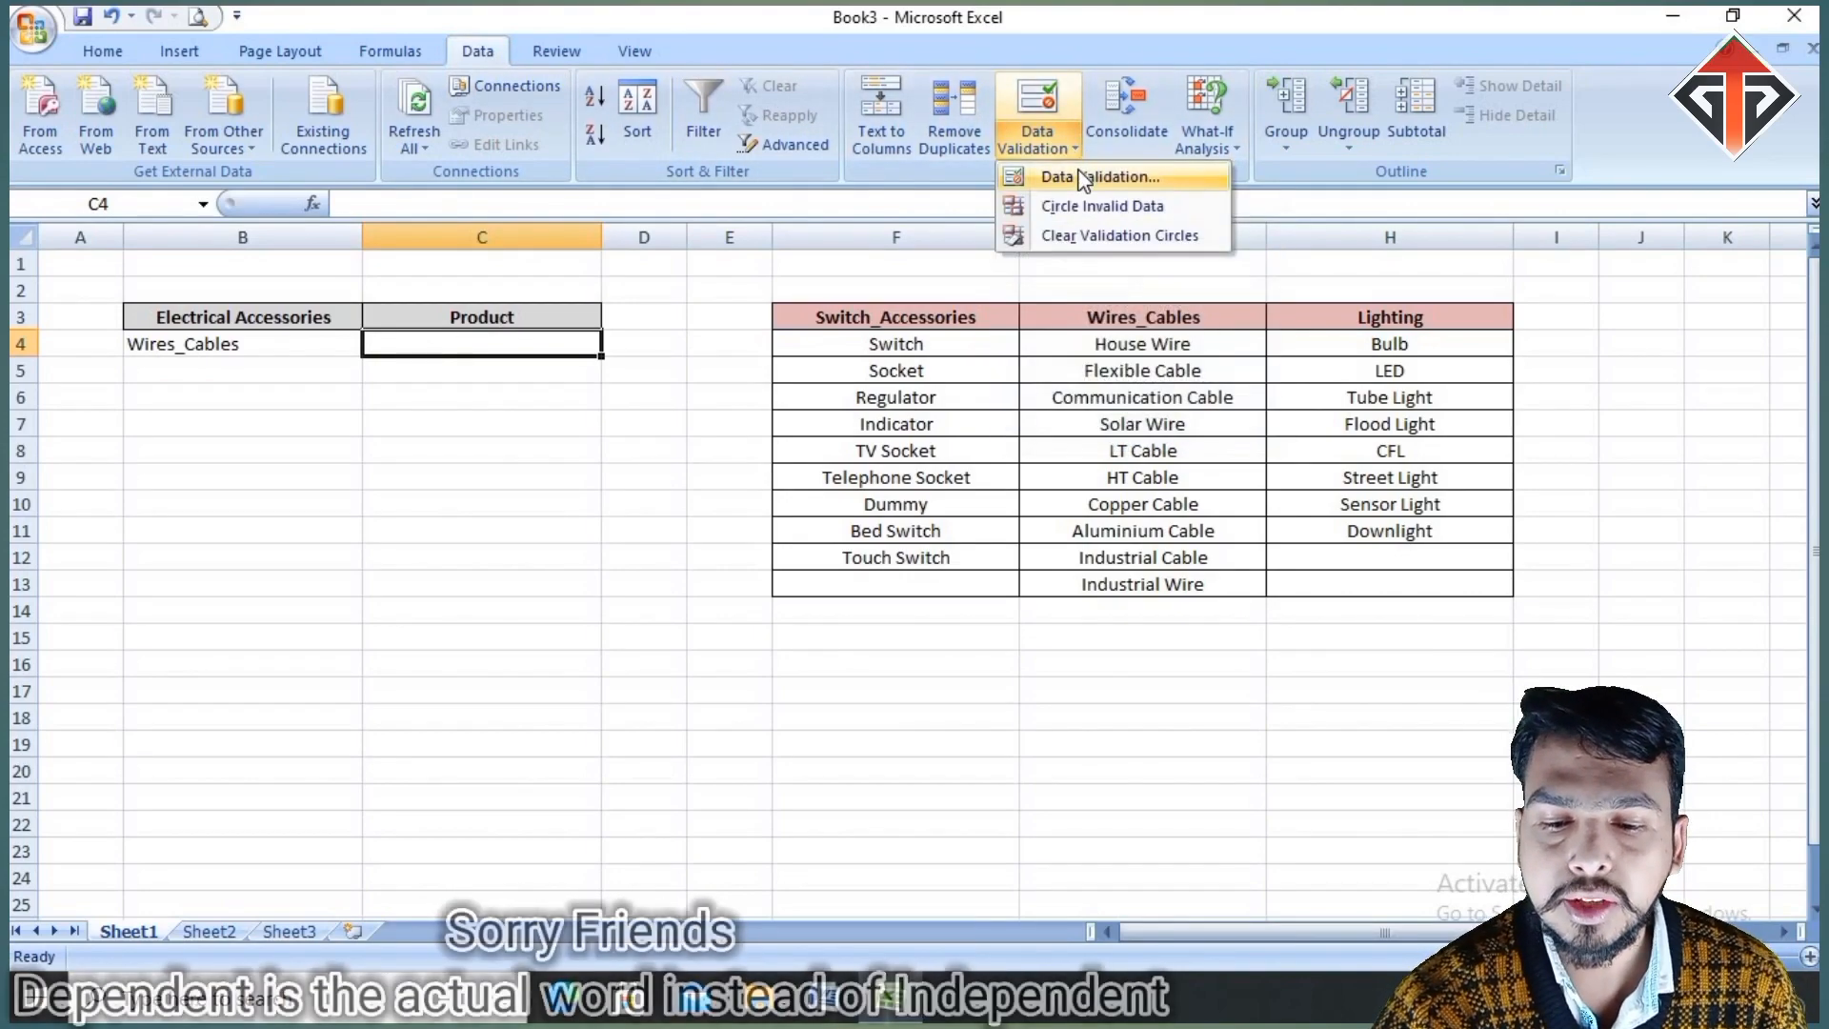
click(1083, 177)
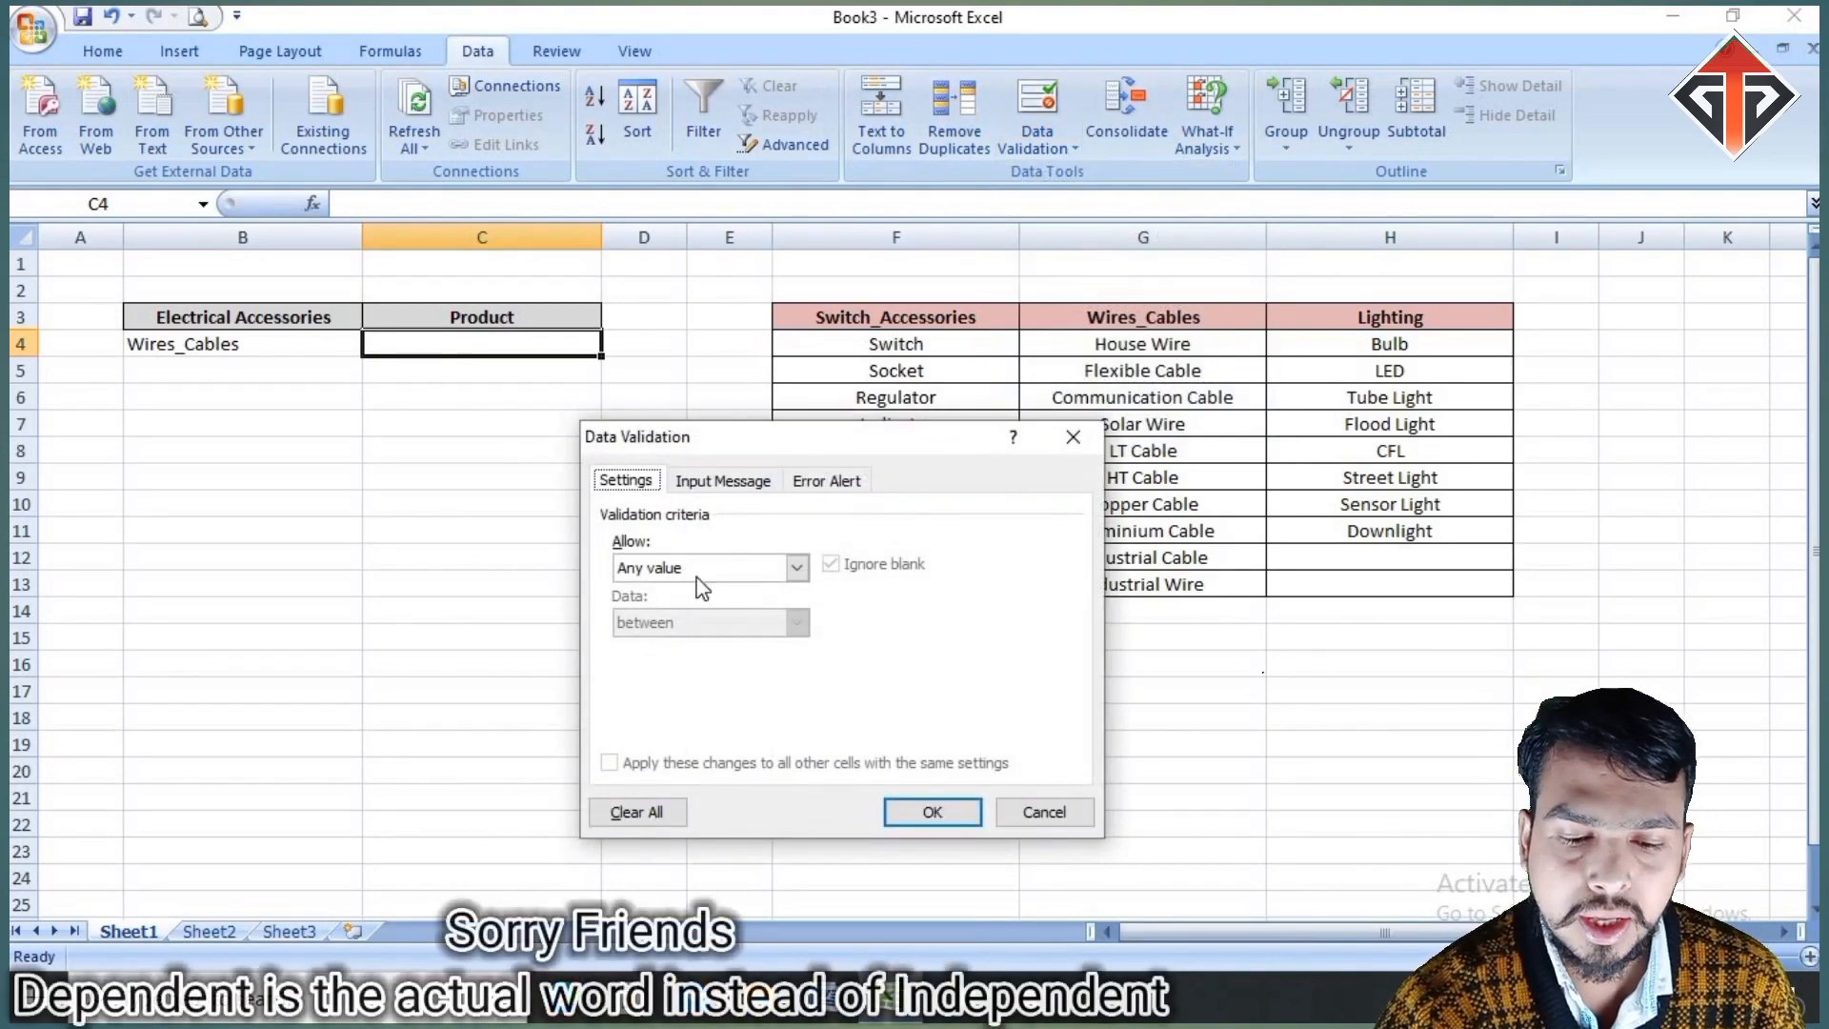
click(781, 569)
click(729, 657)
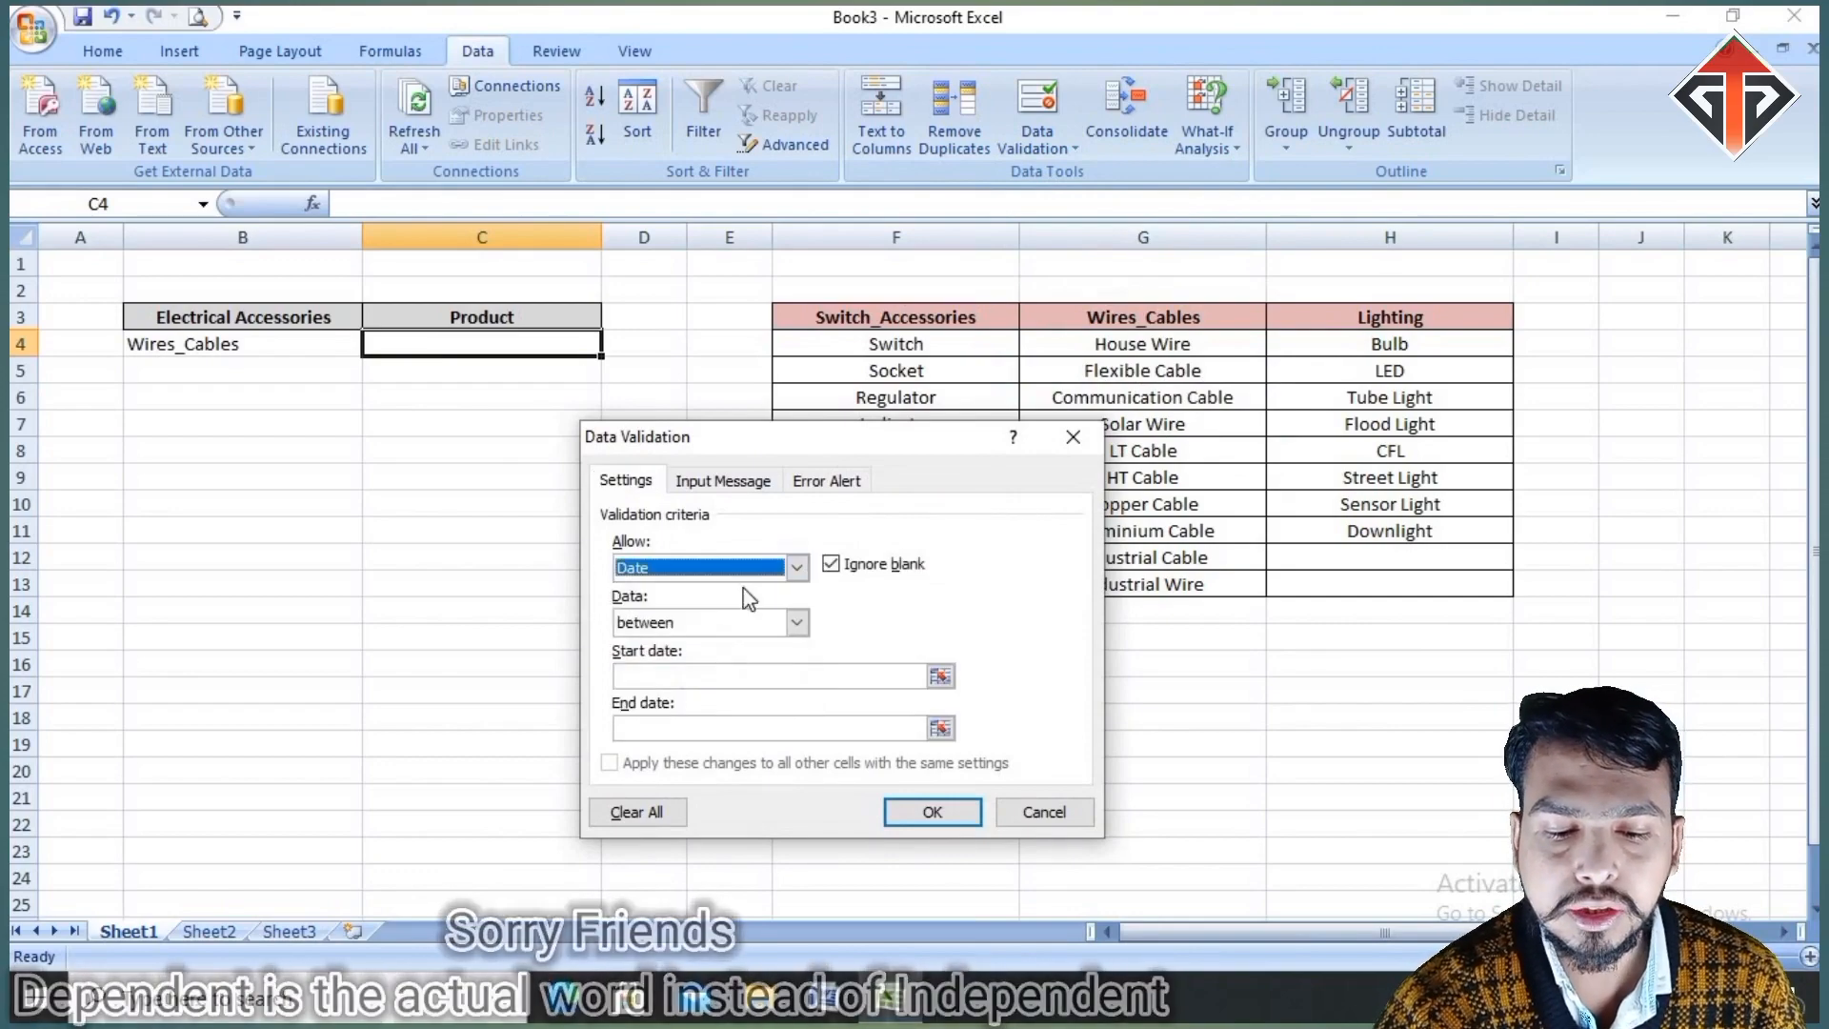
click(762, 562)
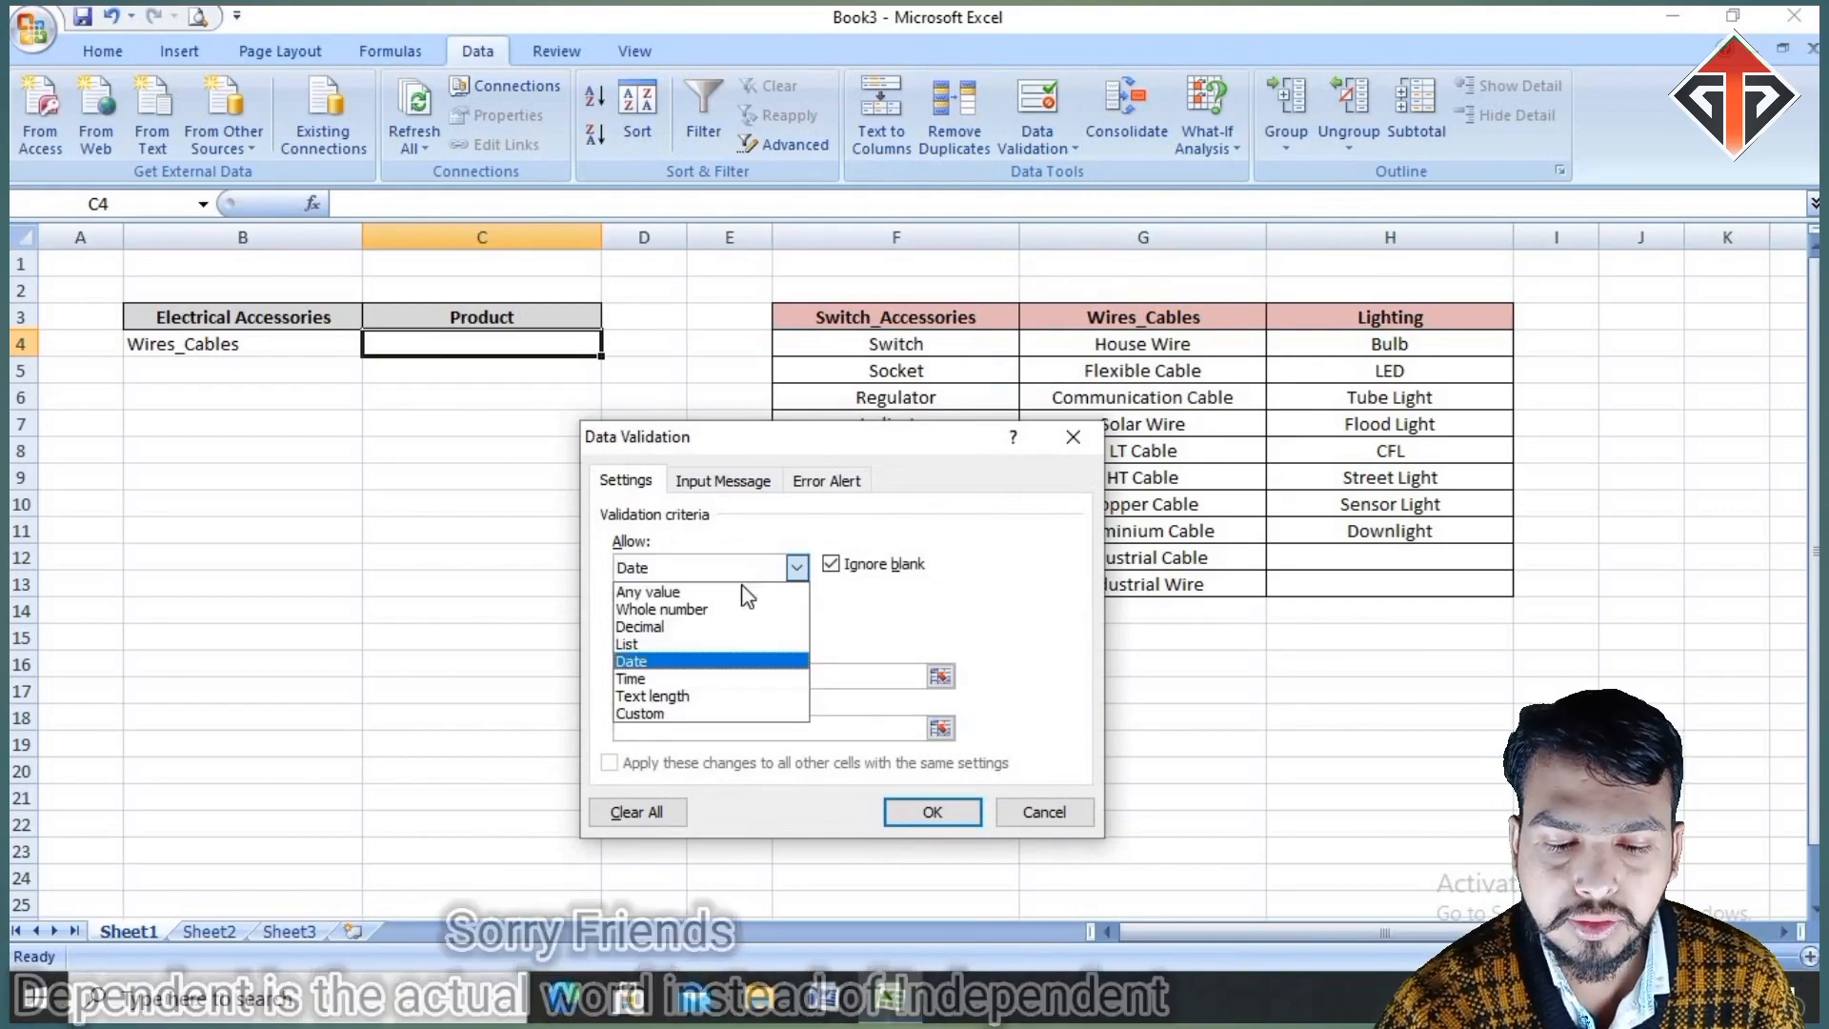
click(705, 642)
click(679, 675)
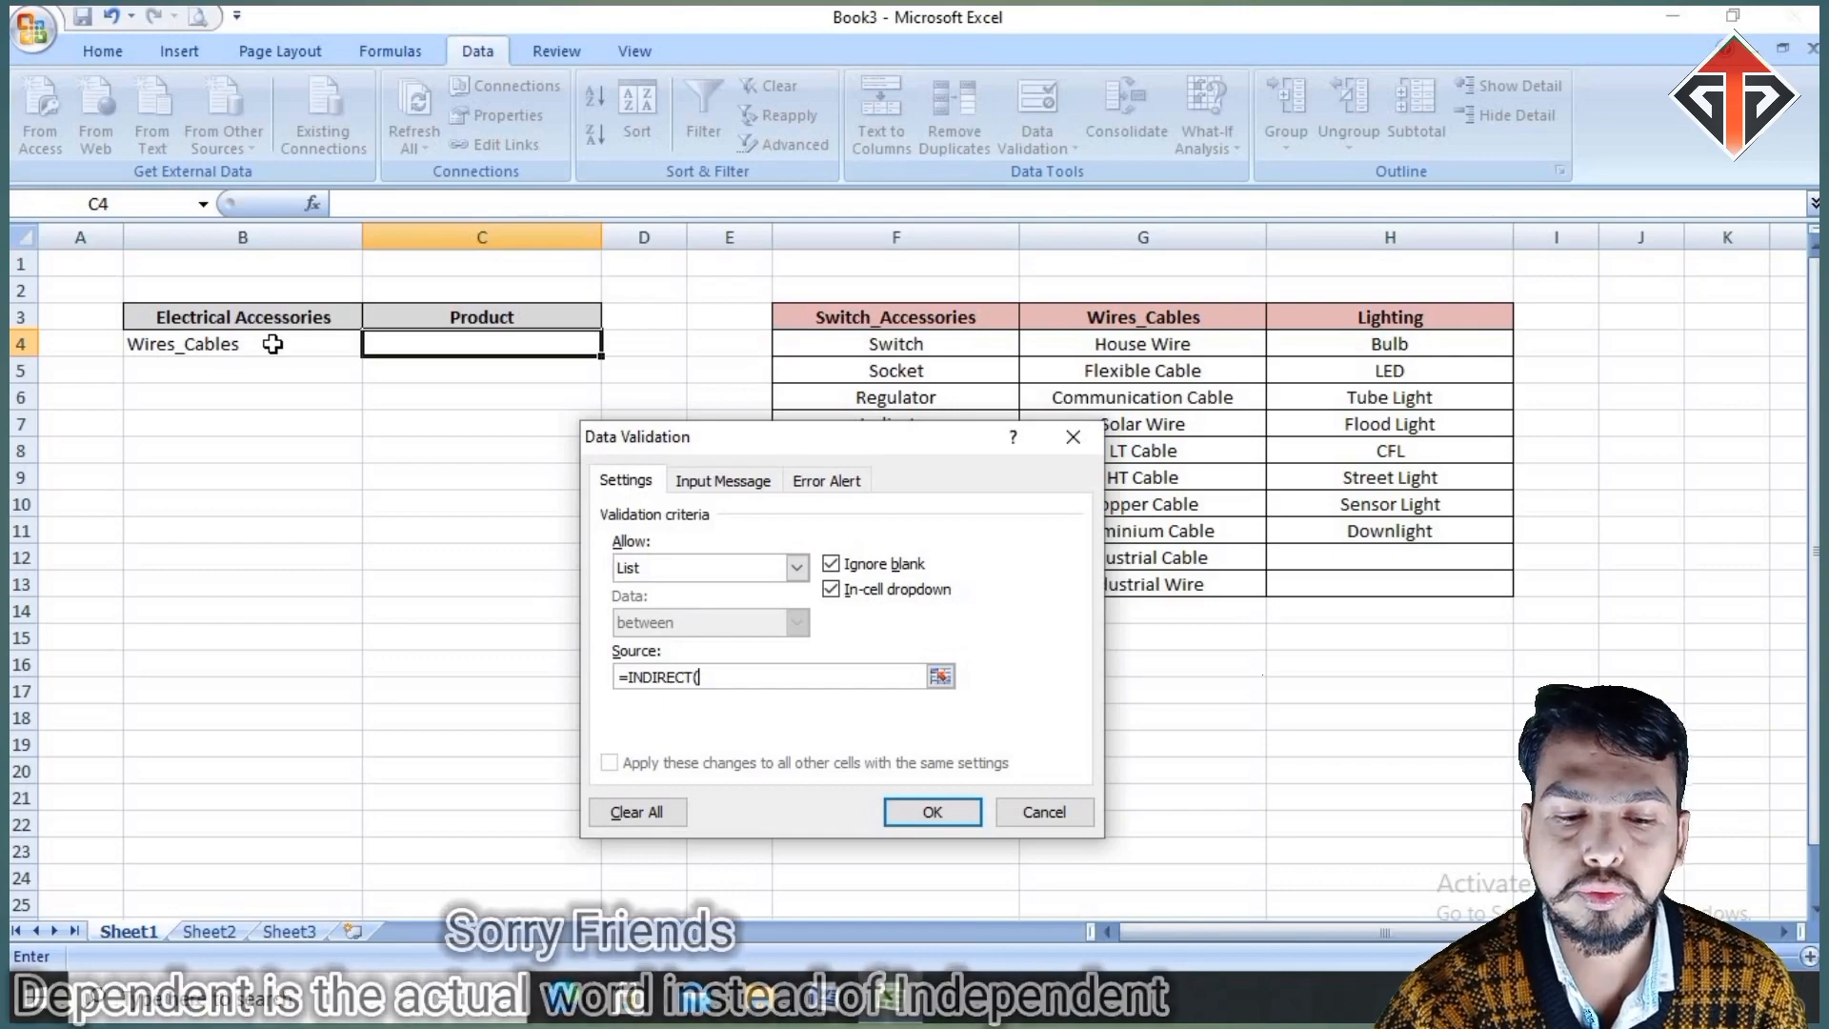
click(265, 349)
text())
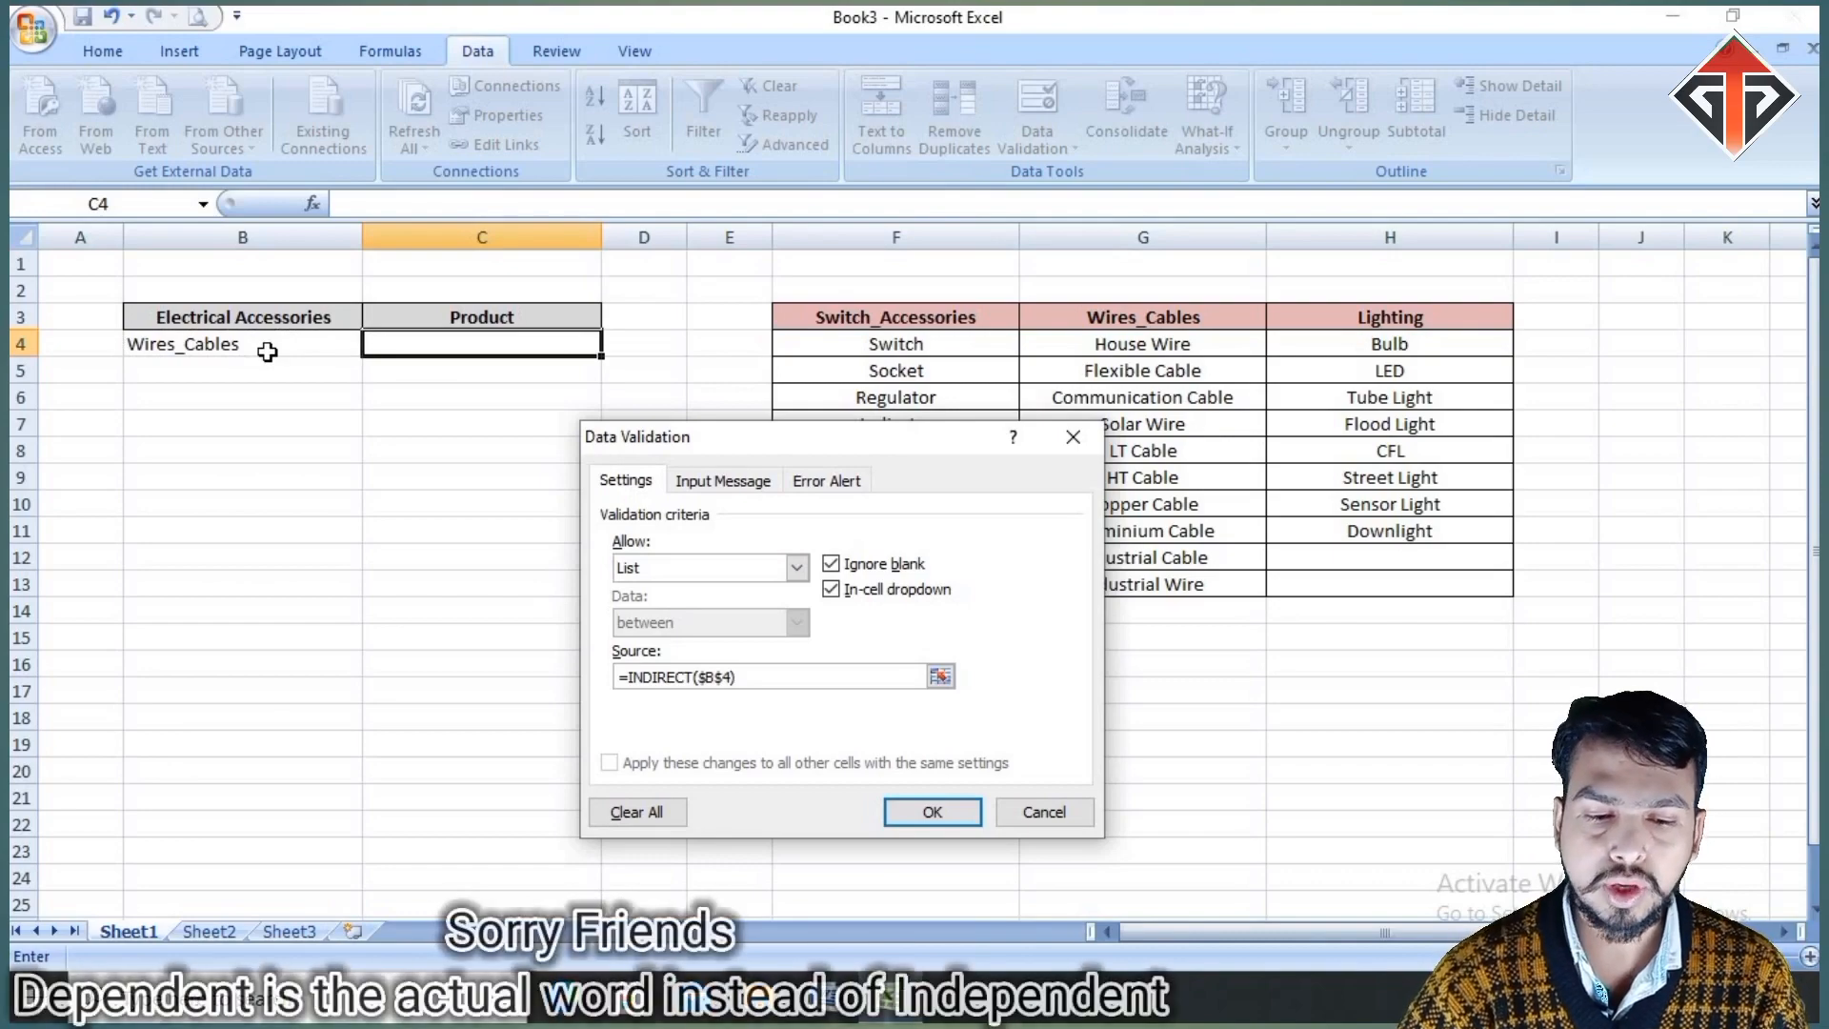
key(Return)
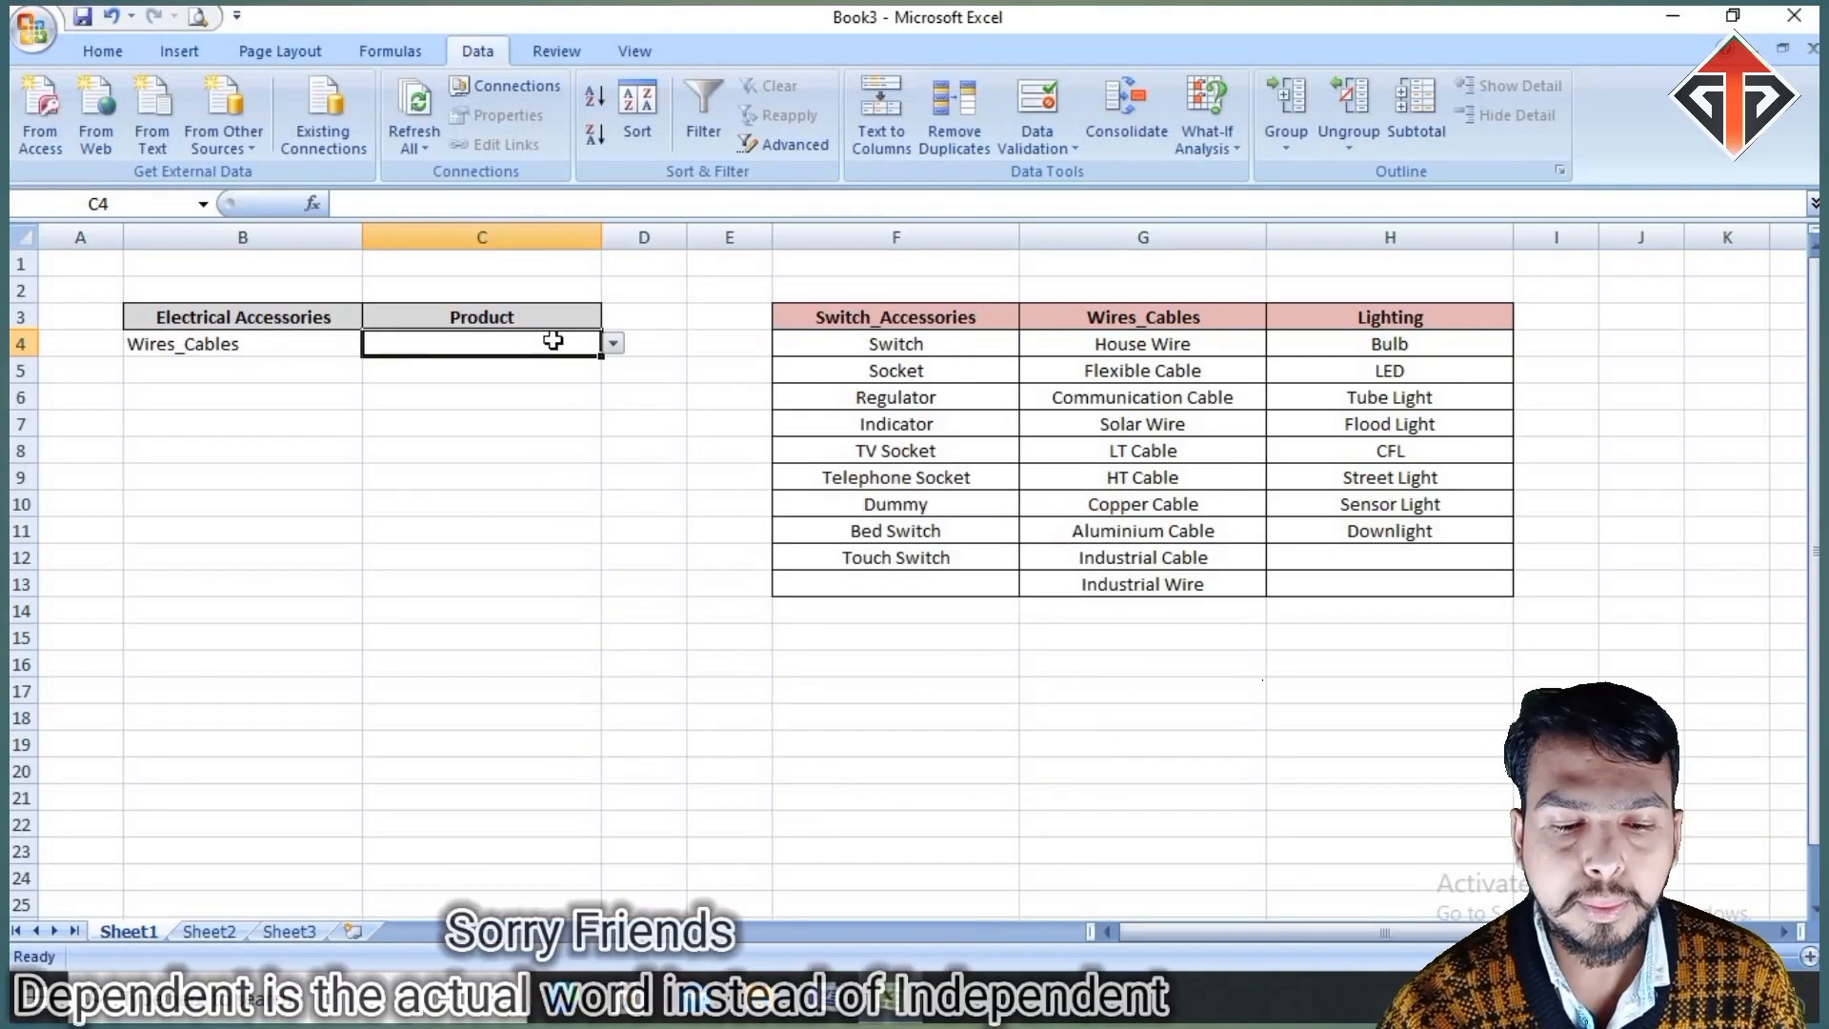
Step: Compare the Product choices offered in C4 with the Wires_Cables items in G4:G13
click(613, 345)
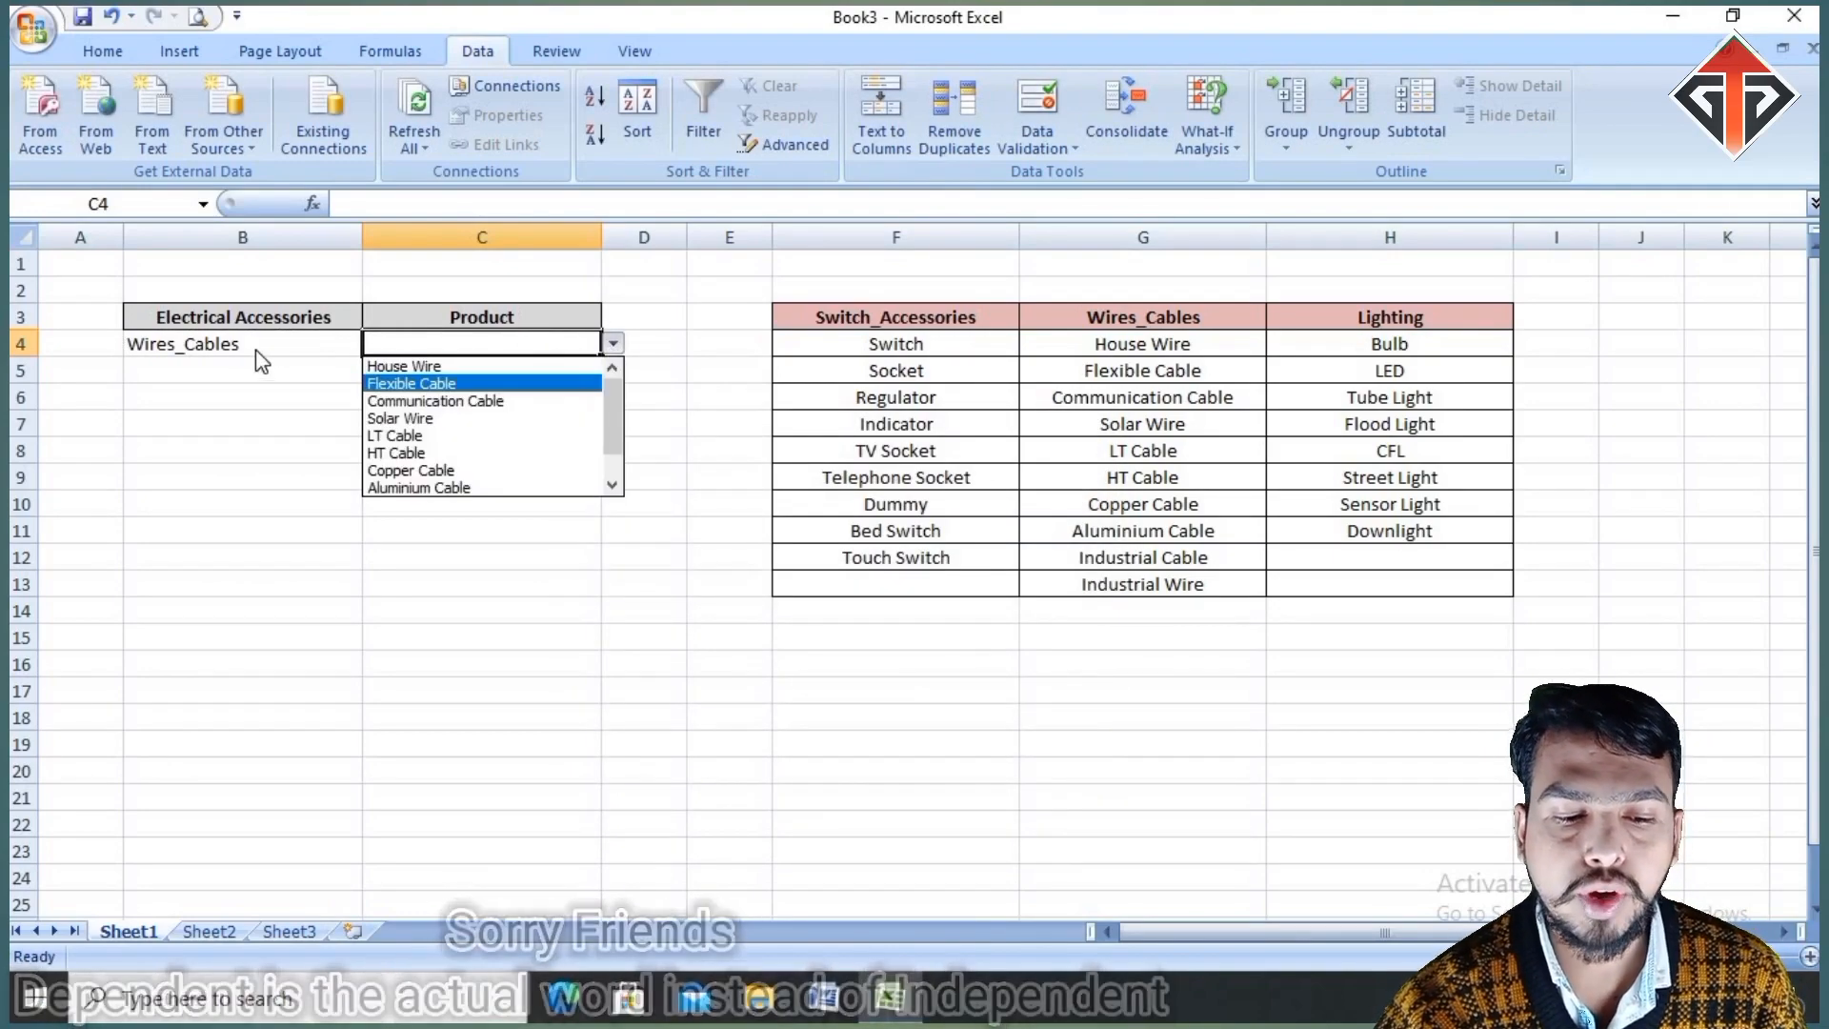
click(1149, 317)
drag(1148, 318, 1146, 583)
drag(1111, 345, 1134, 586)
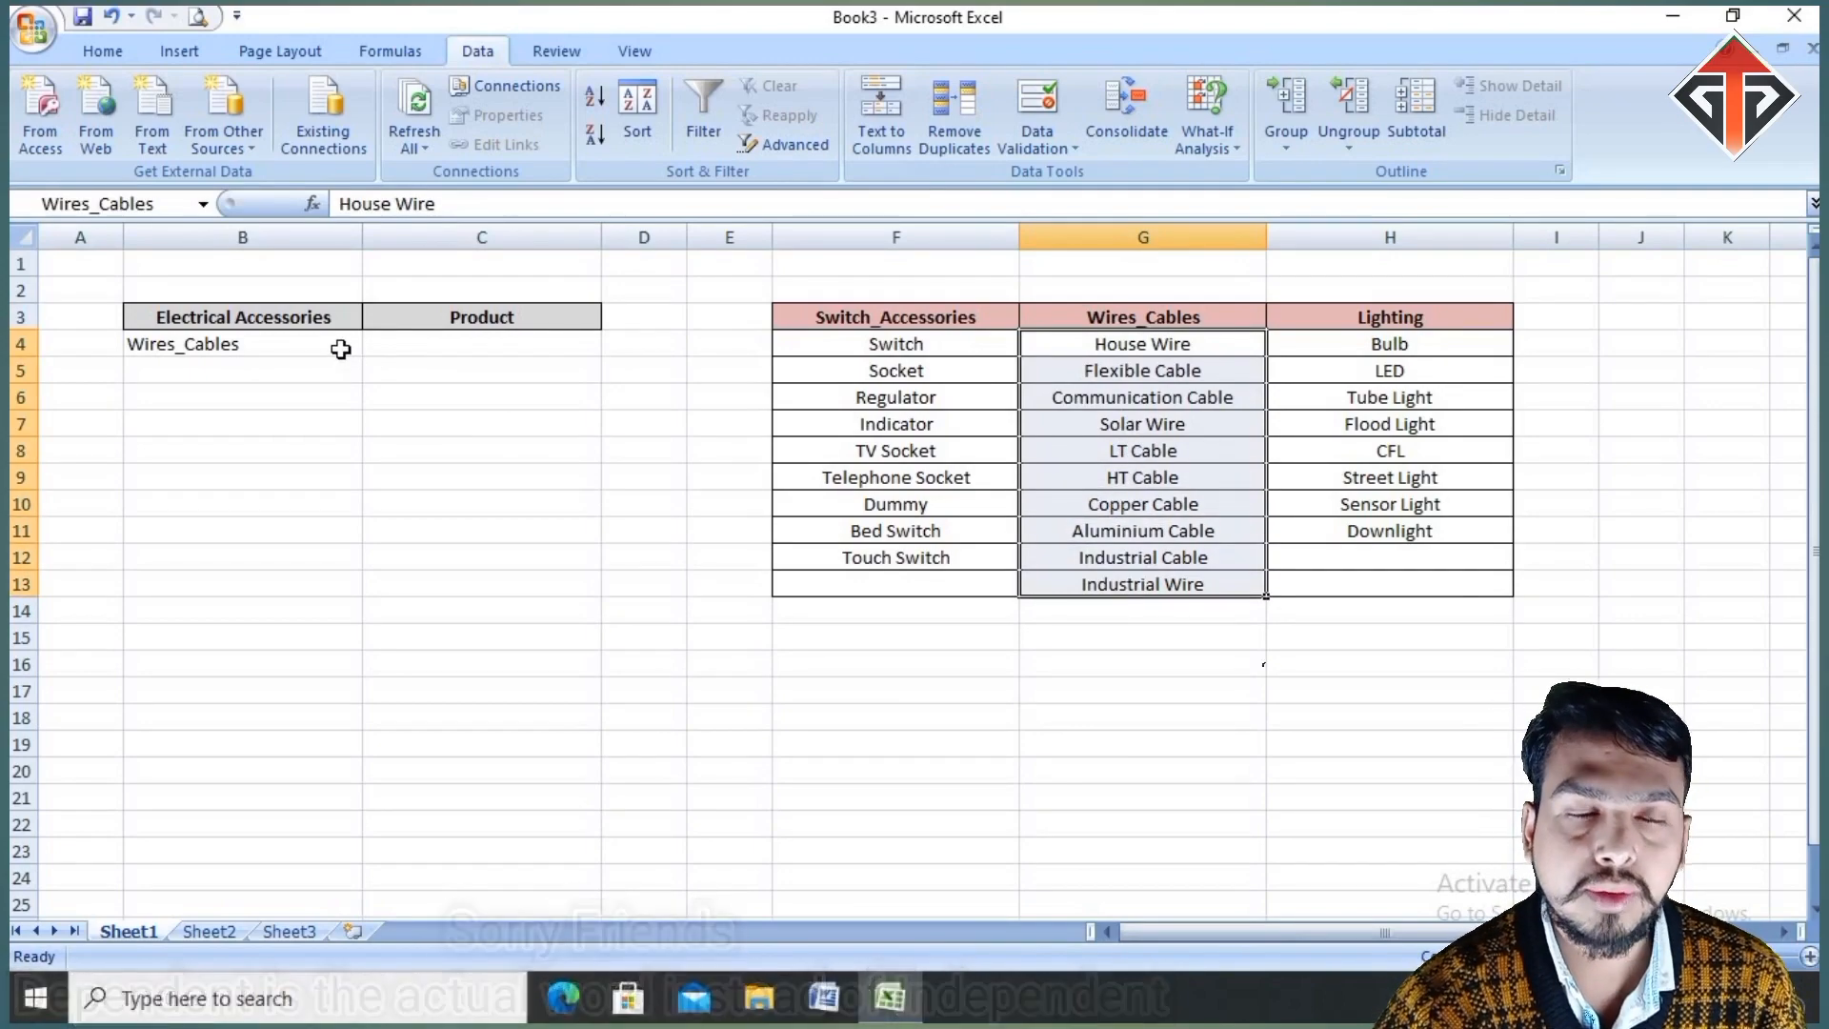
Step: Look through the full list of Product choices in C4, leaving the cell empty
click(481, 345)
click(611, 344)
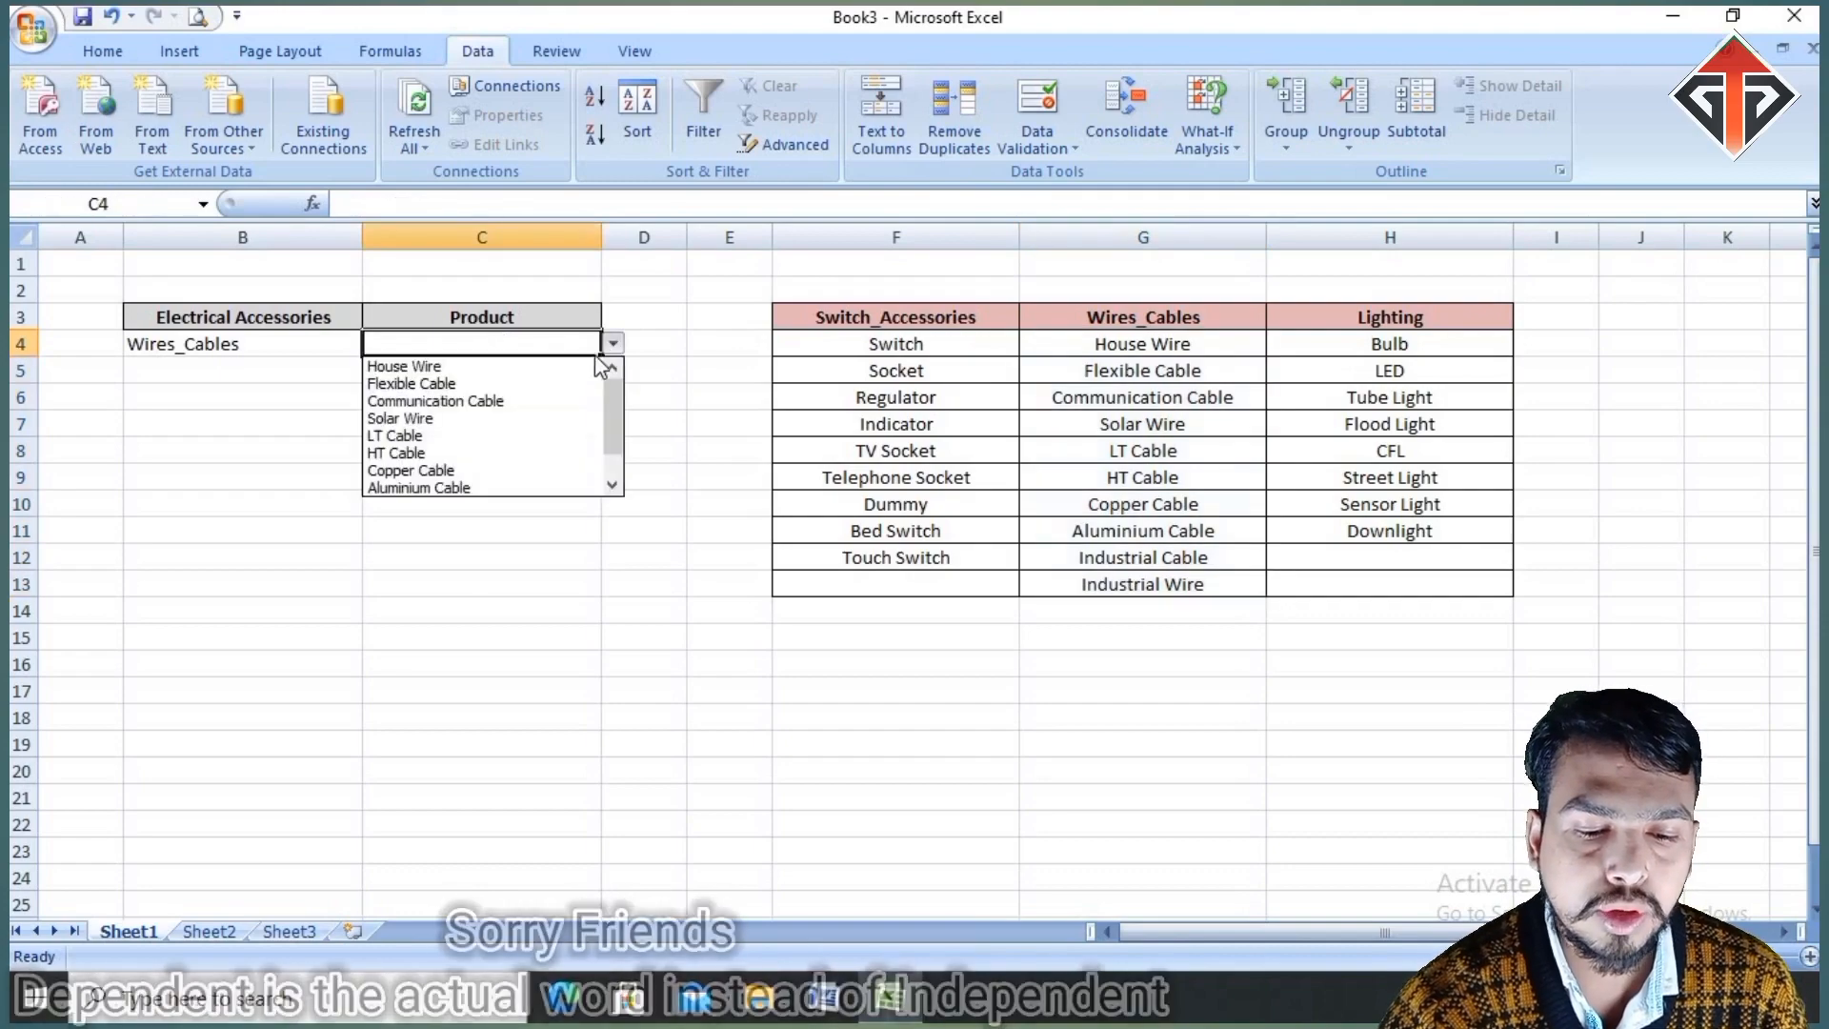
click(614, 485)
click(613, 485)
drag(608, 453, 562, 361)
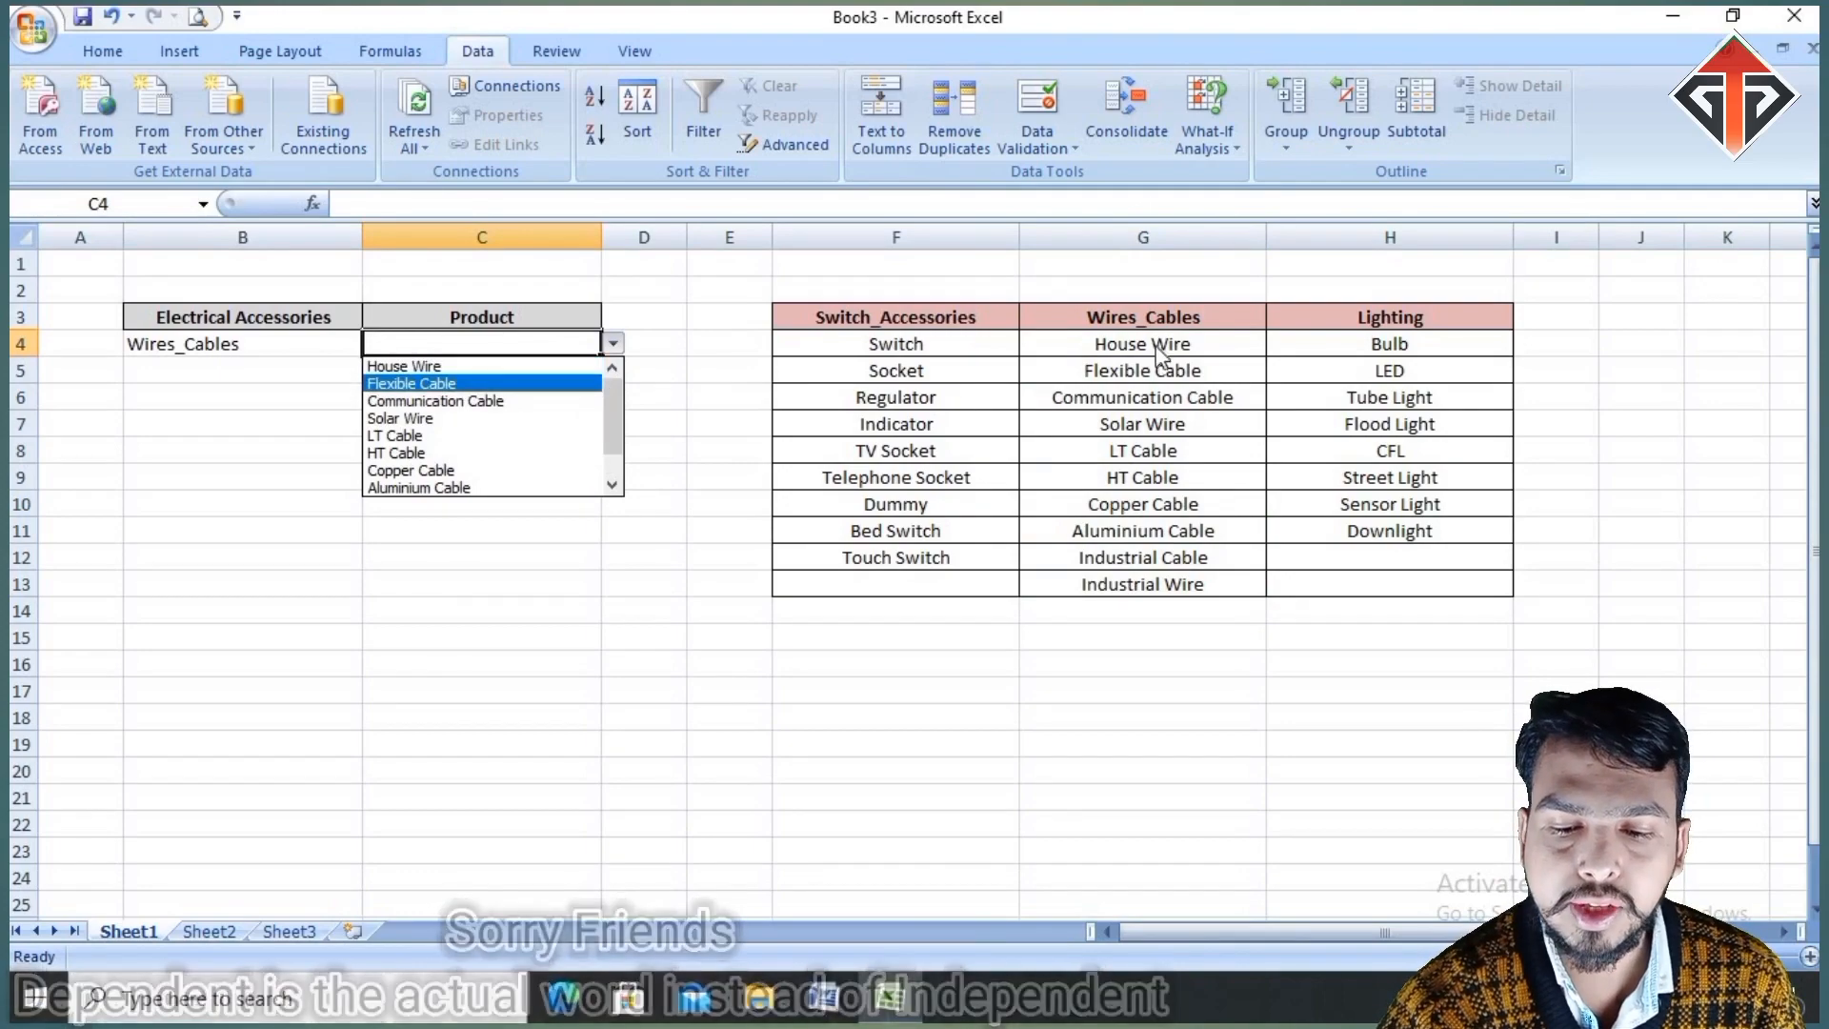
click(657, 312)
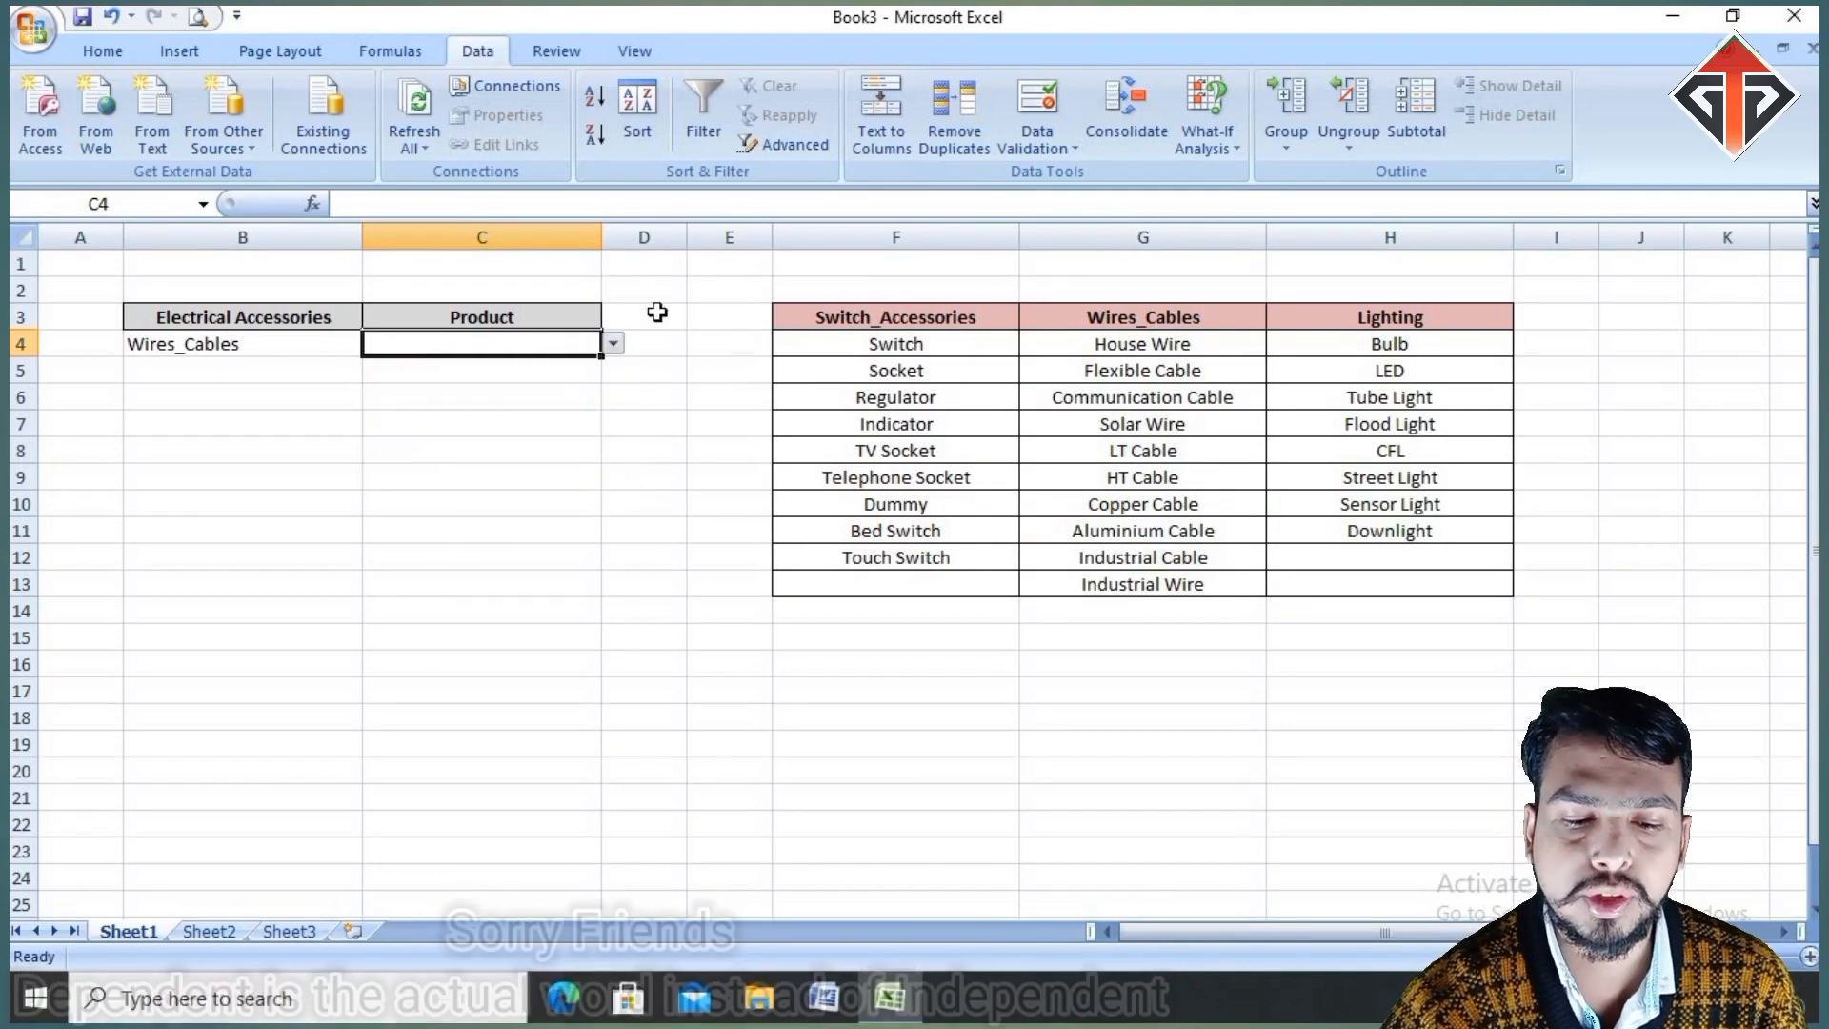
Step: Set the category in B4 to Switch_Accessories and look through the Product choices offered in C4
click(658, 312)
click(276, 345)
click(374, 344)
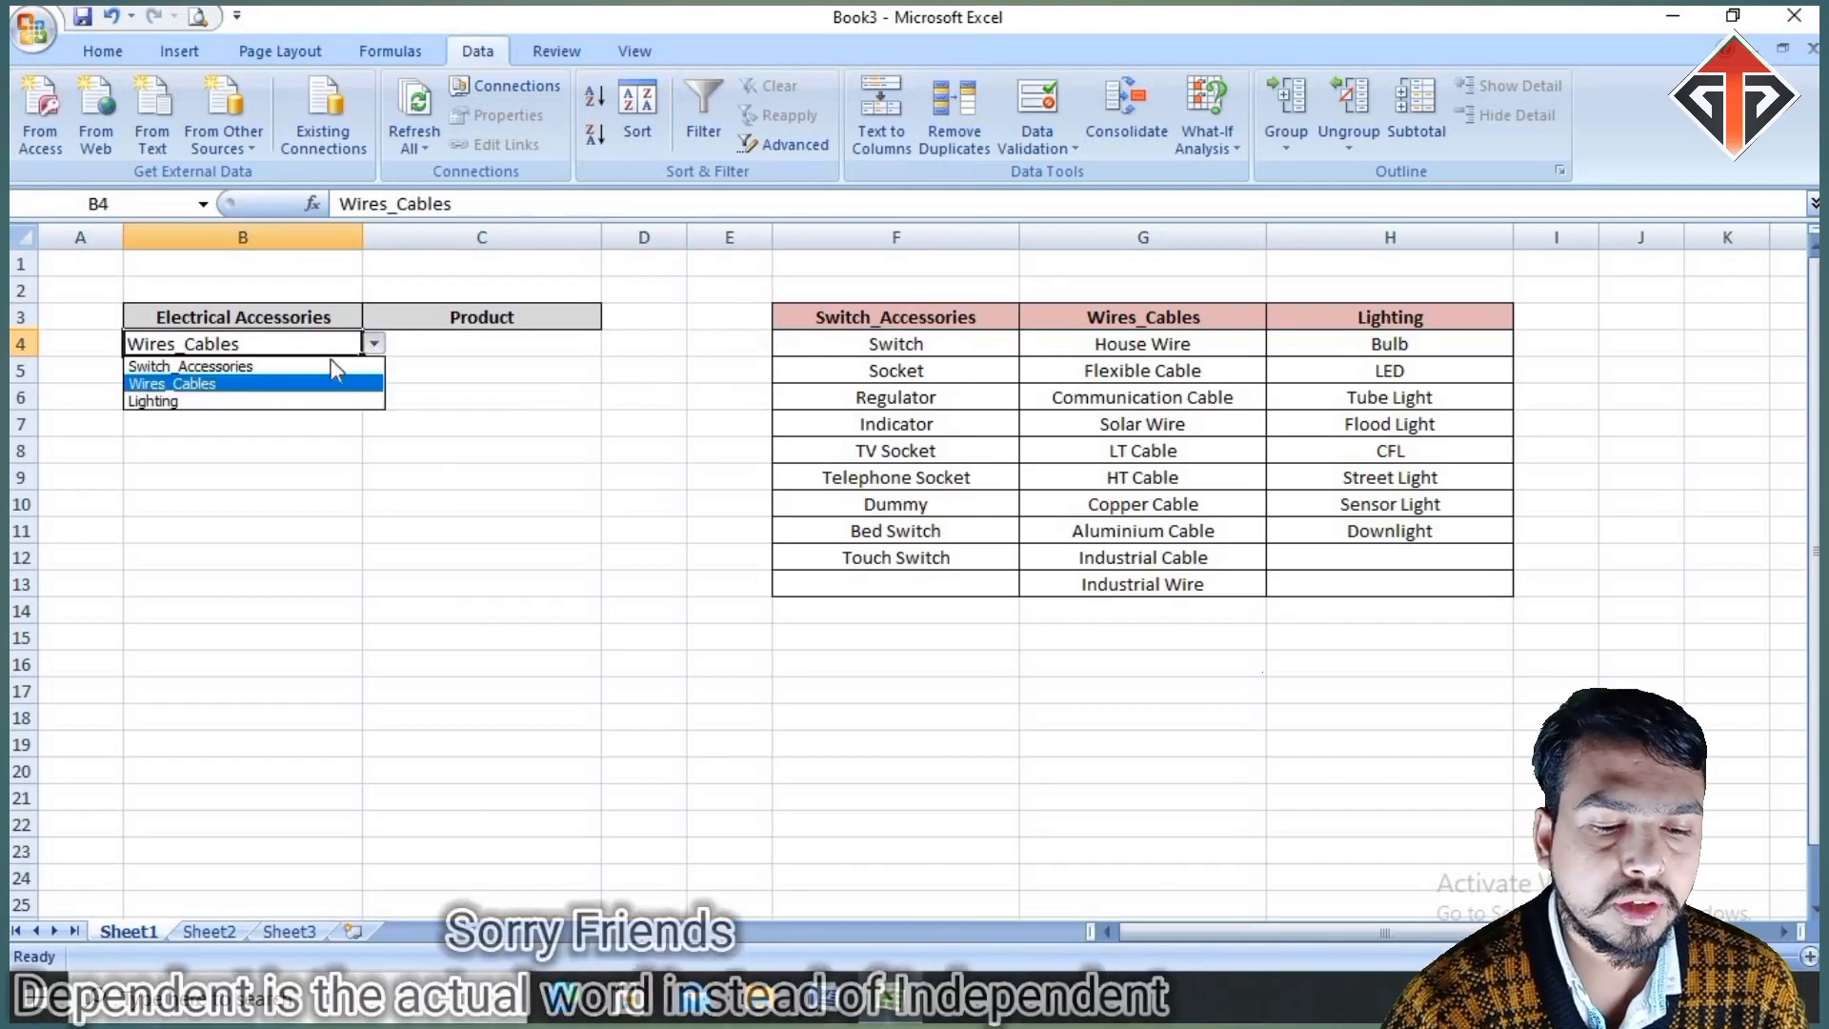
click(278, 366)
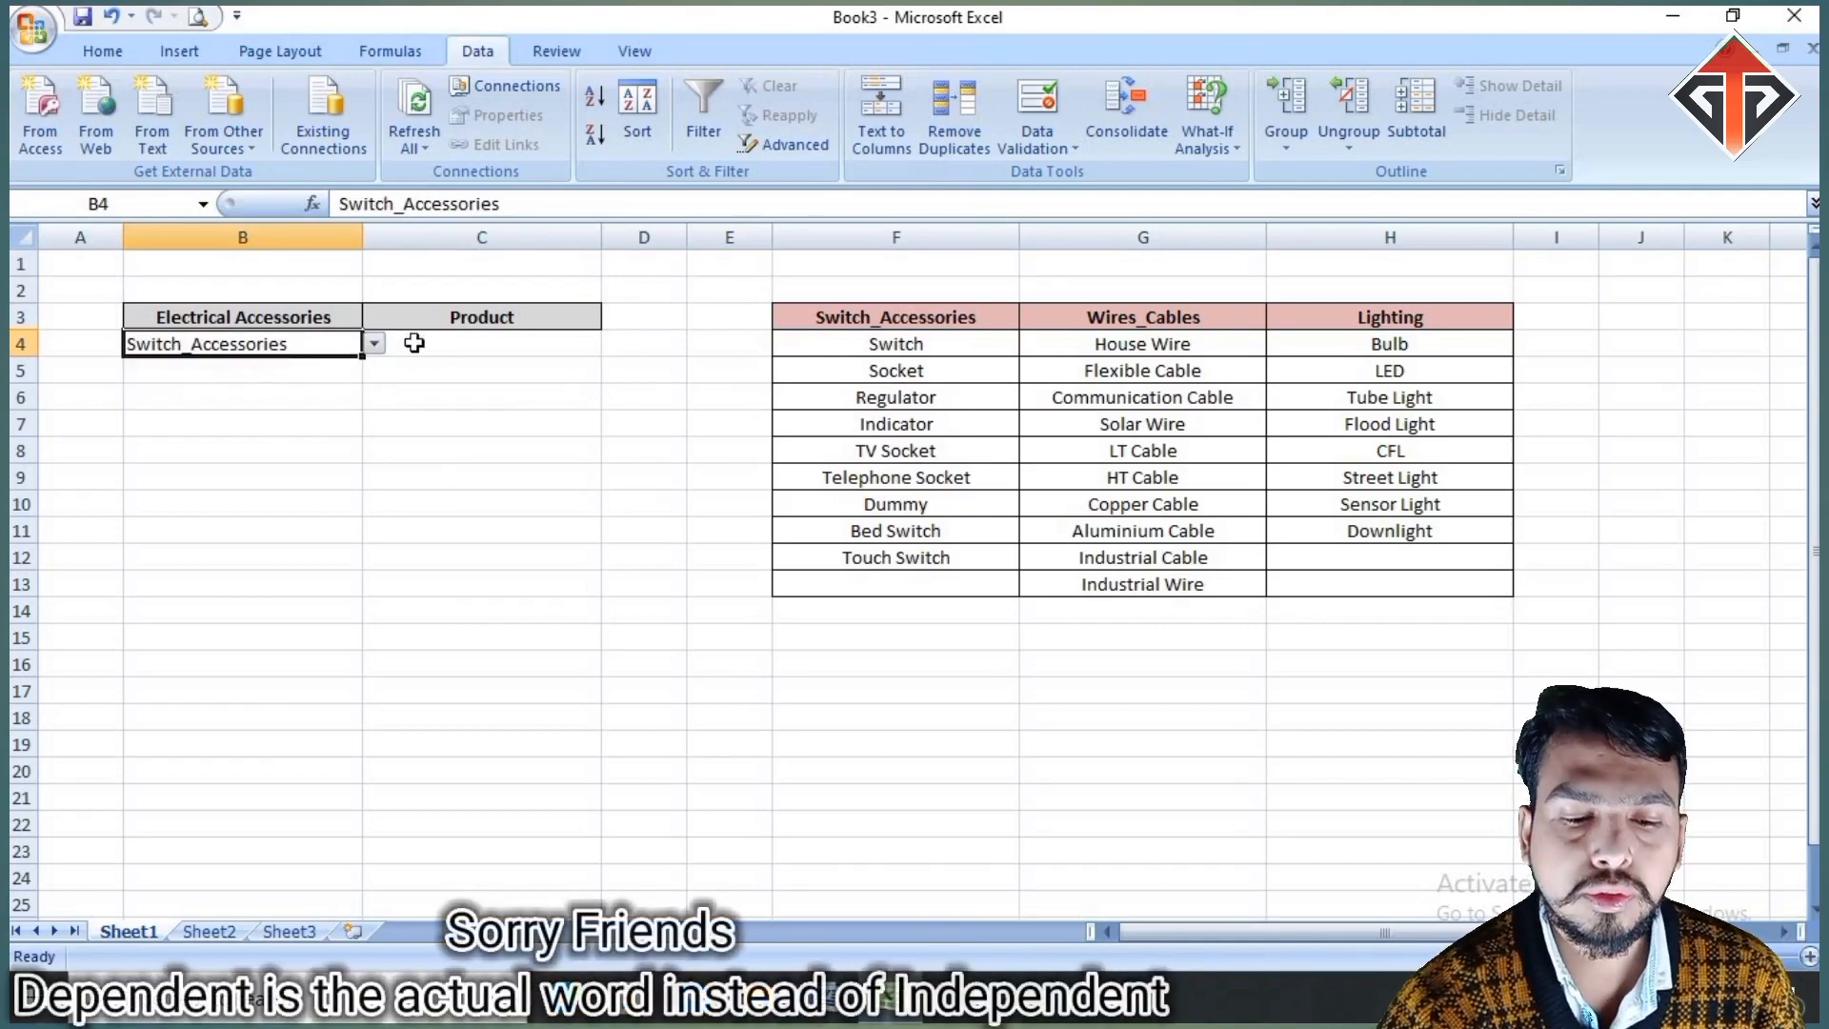
click(460, 352)
click(614, 344)
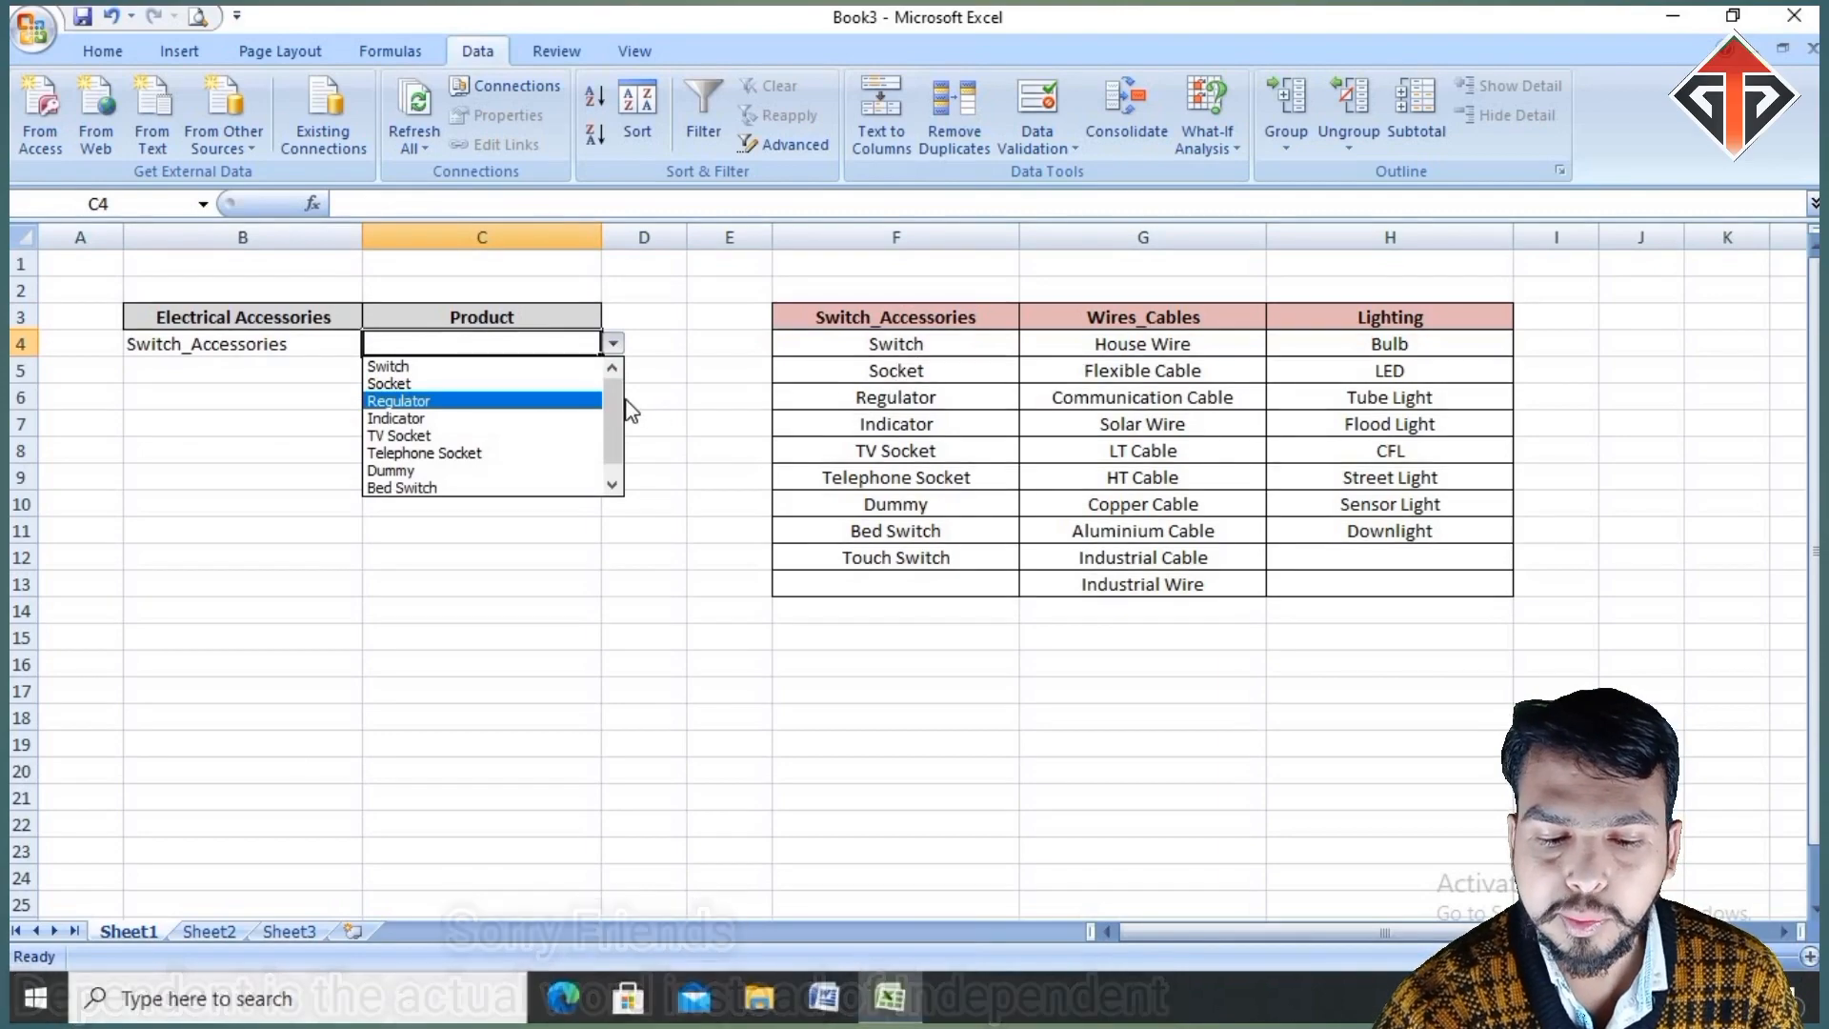
scroll(610, 427, down, 1)
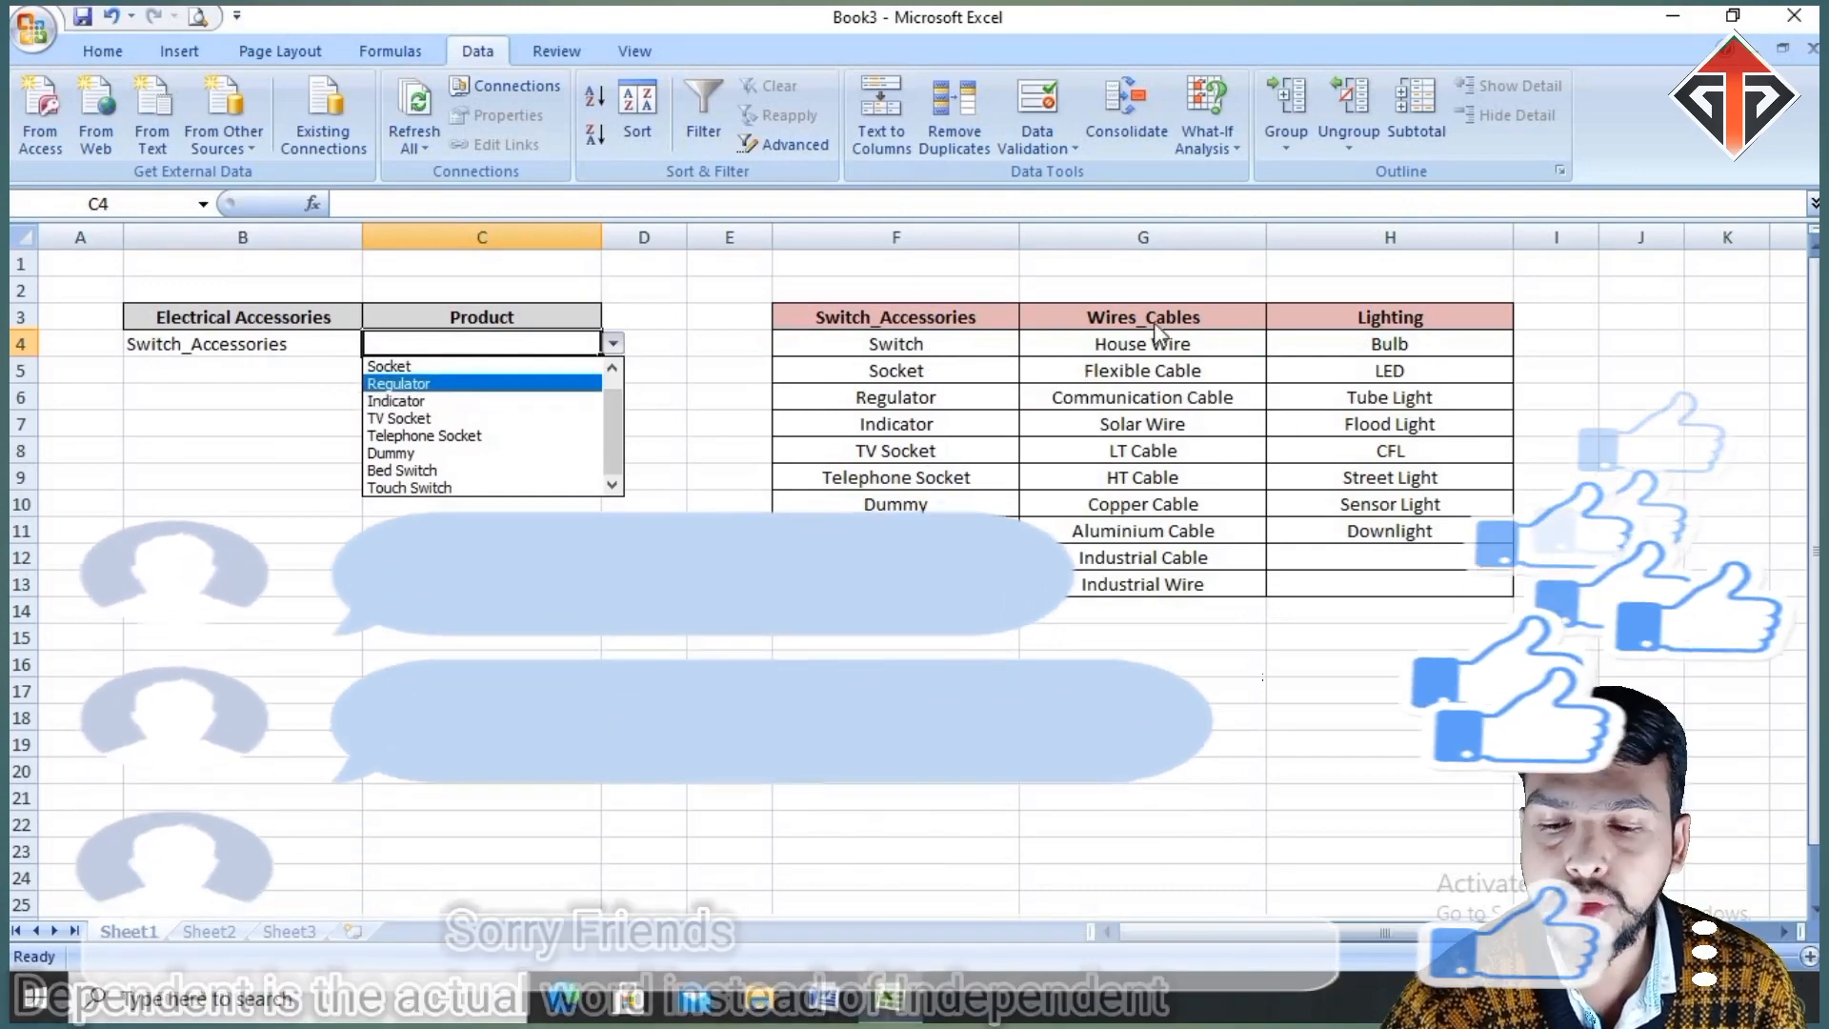
click(349, 355)
Step: Change the category in B4 to Lighting and check the Product choices offered in C4 without picking one
click(336, 345)
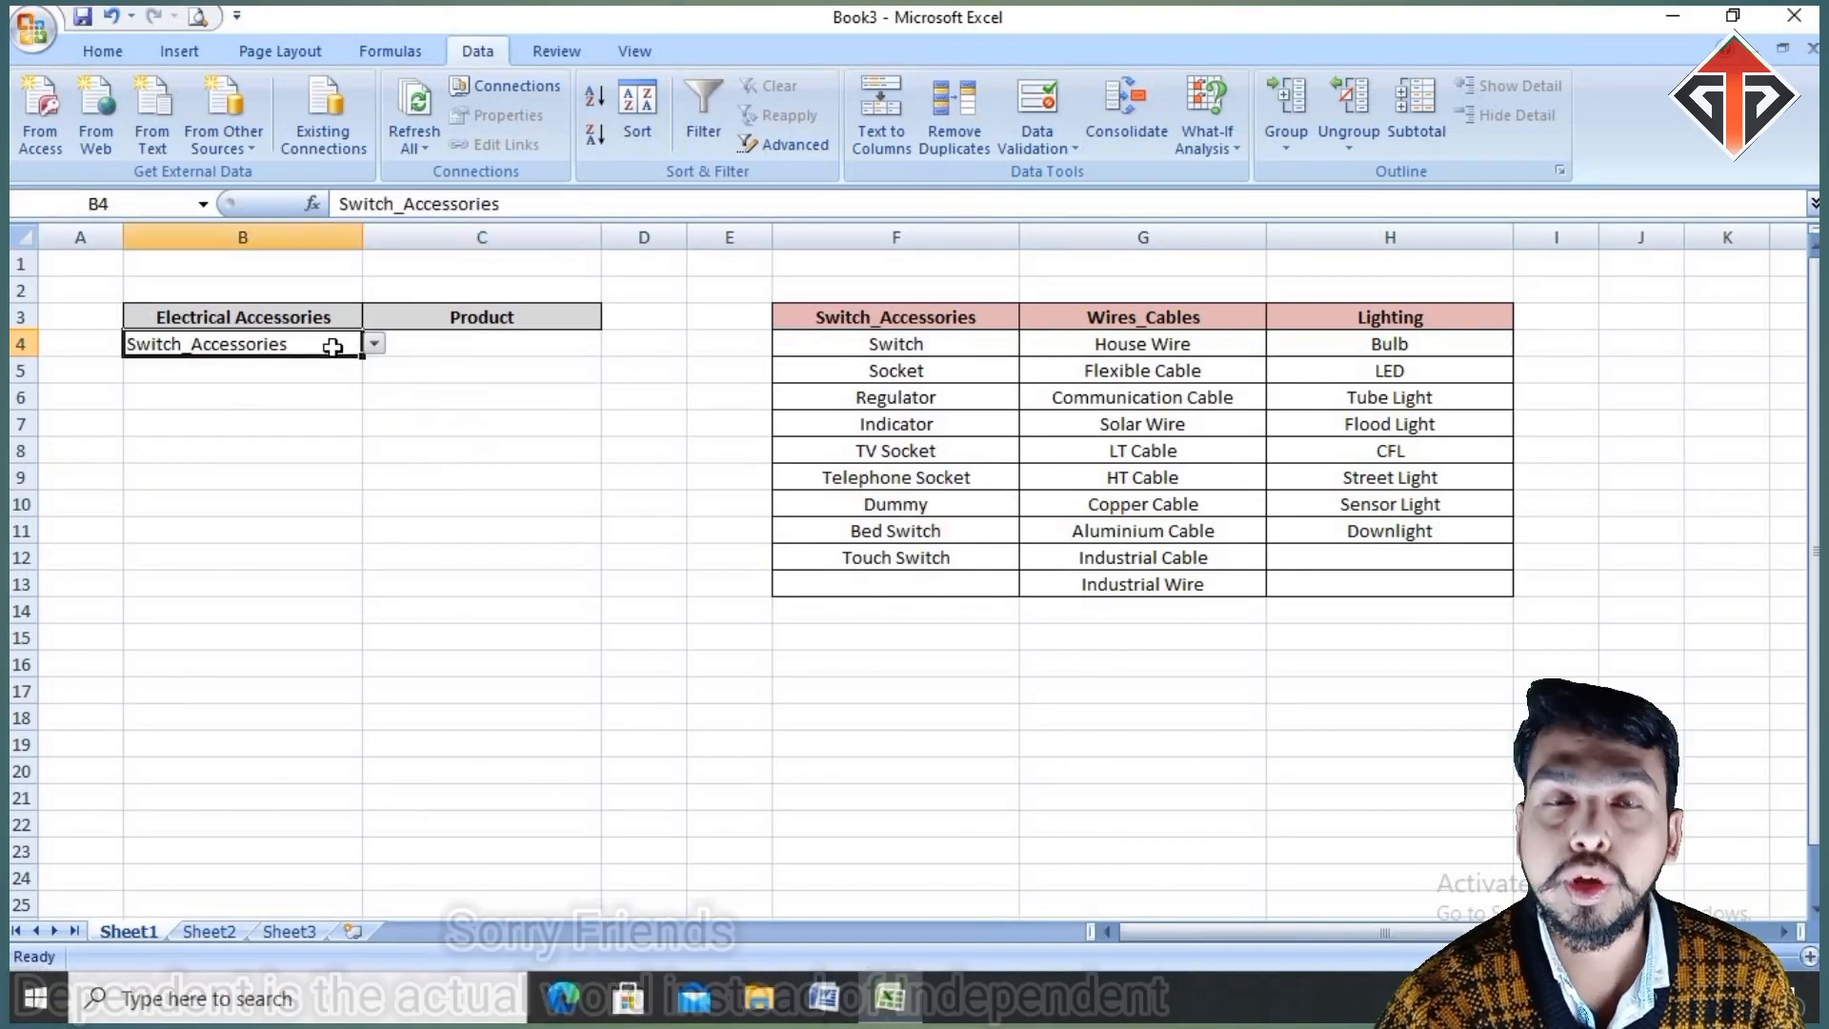
drag(783, 317, 1449, 318)
click(339, 343)
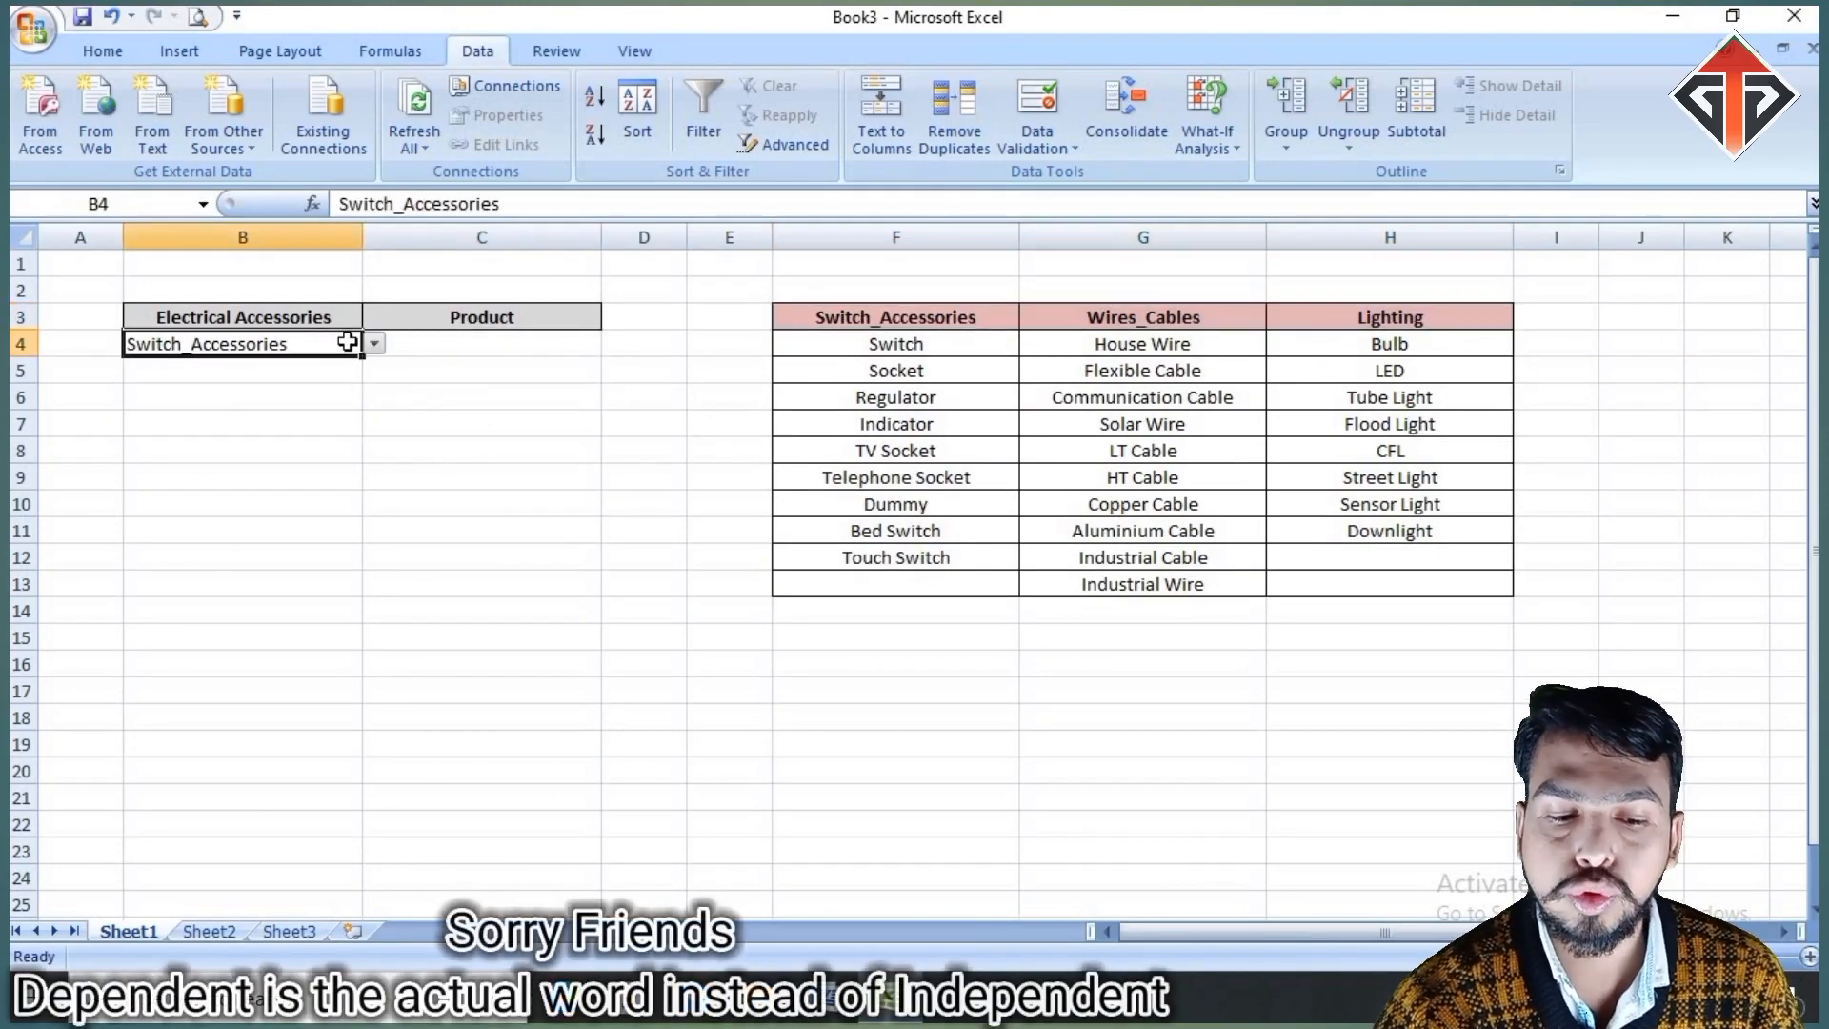
click(375, 348)
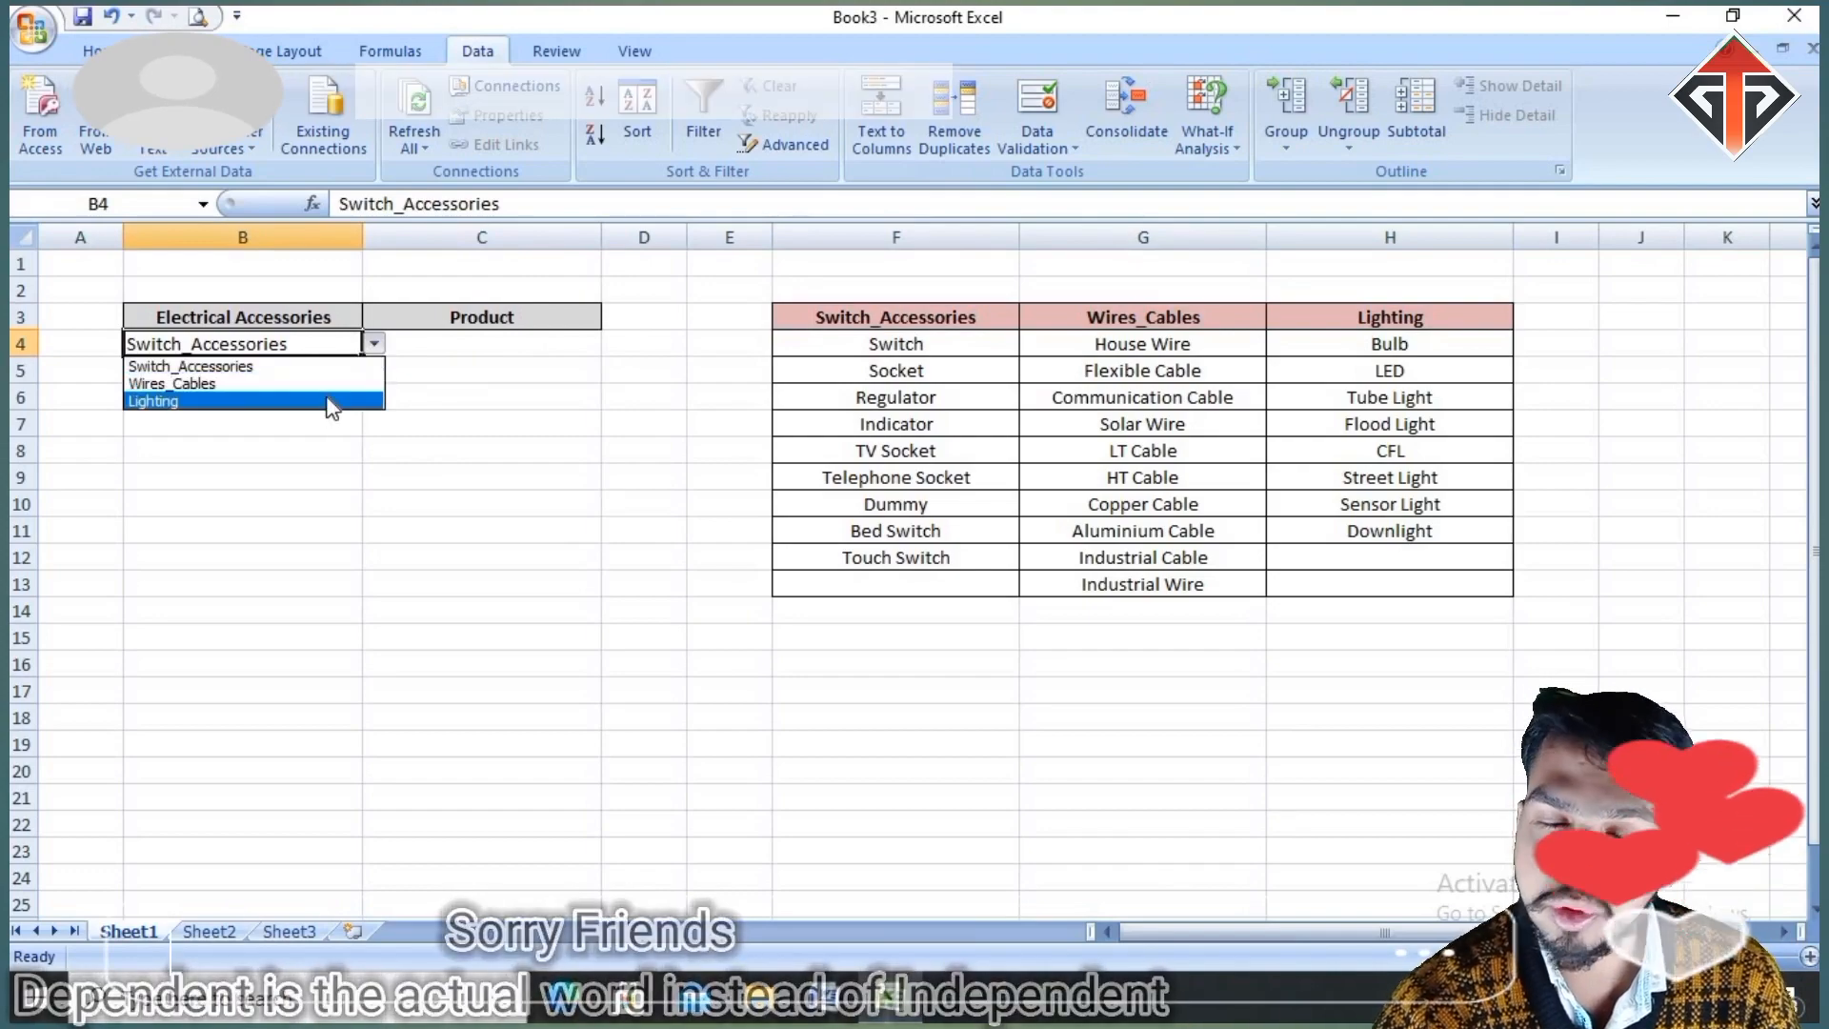
click(326, 398)
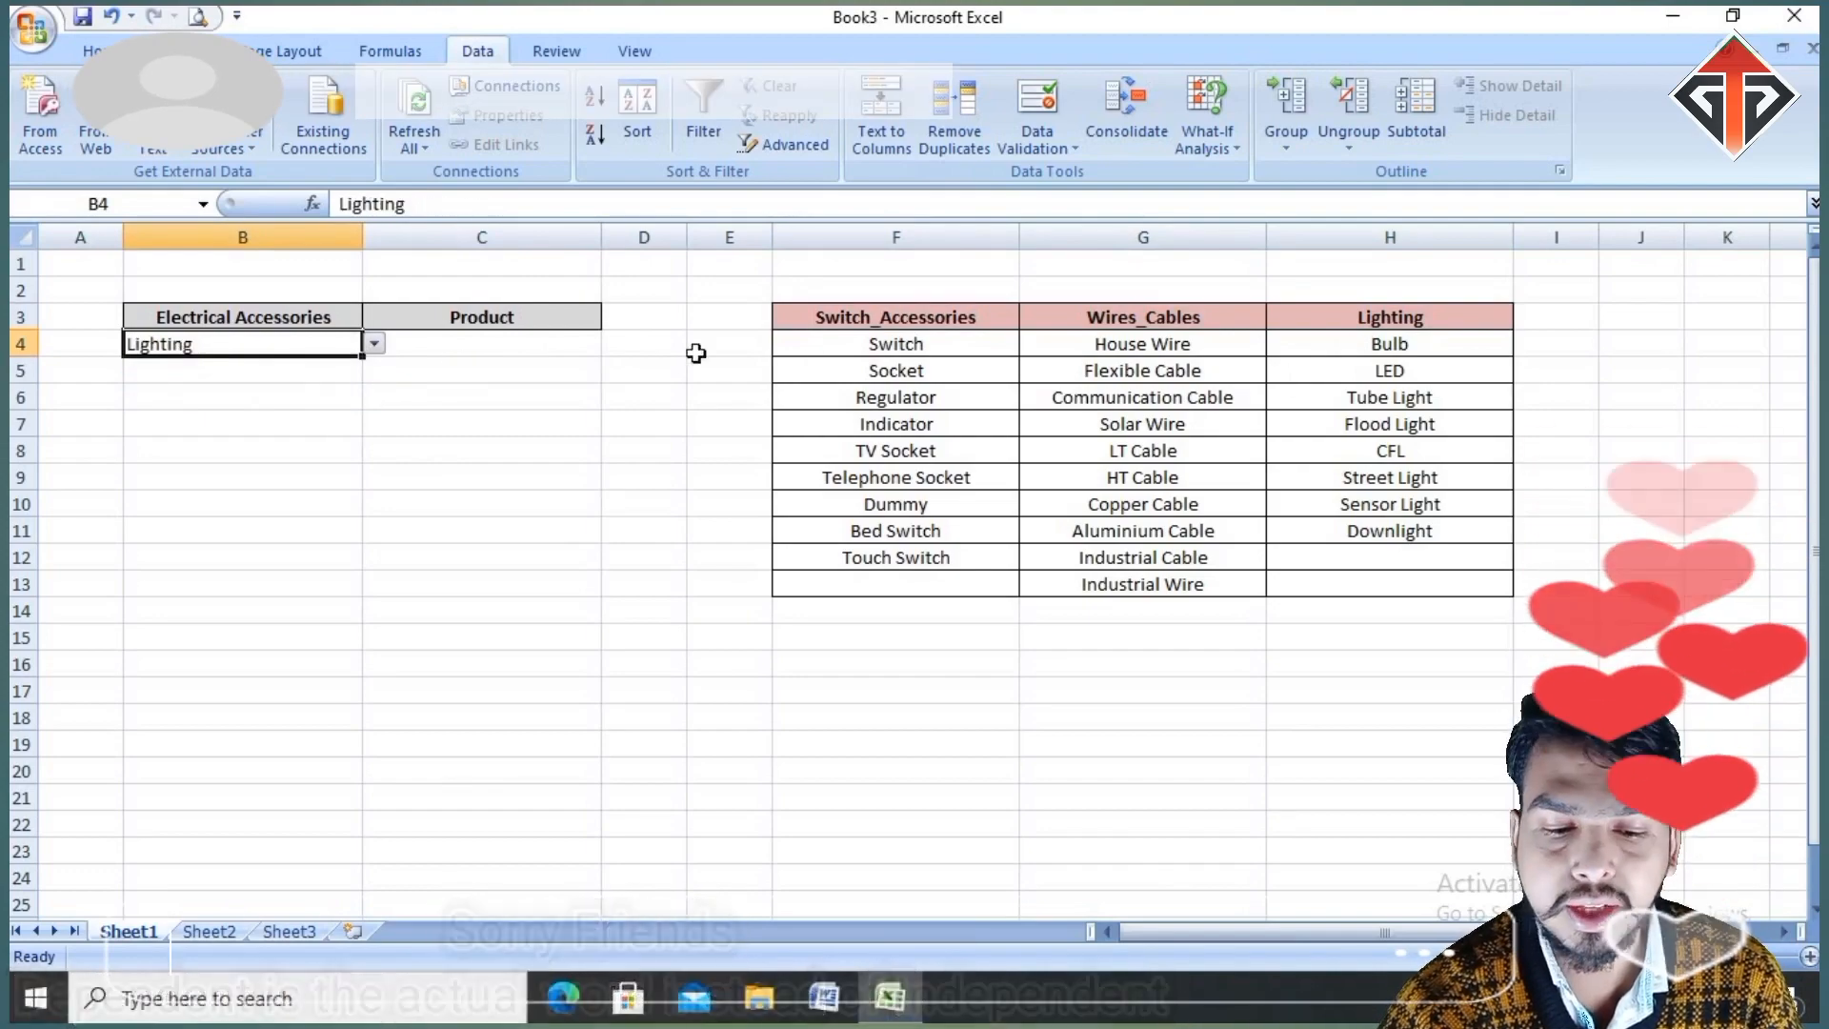
click(569, 340)
click(613, 343)
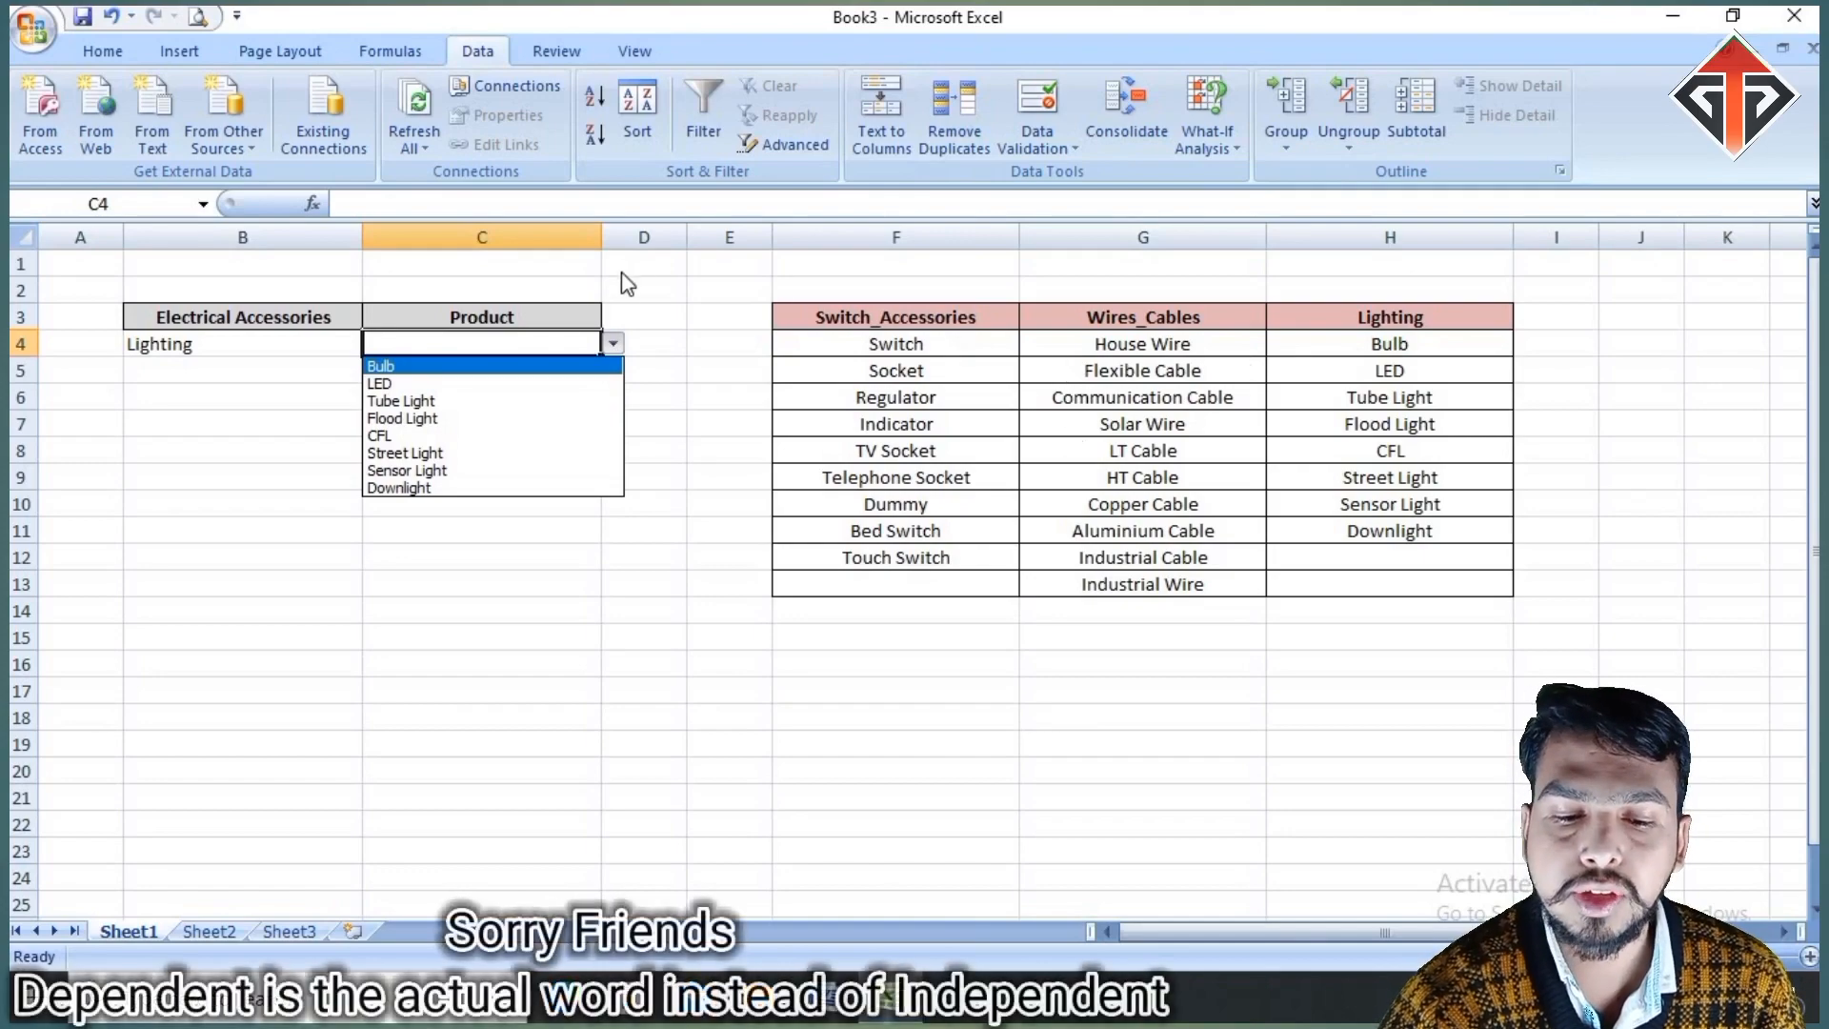
click(611, 347)
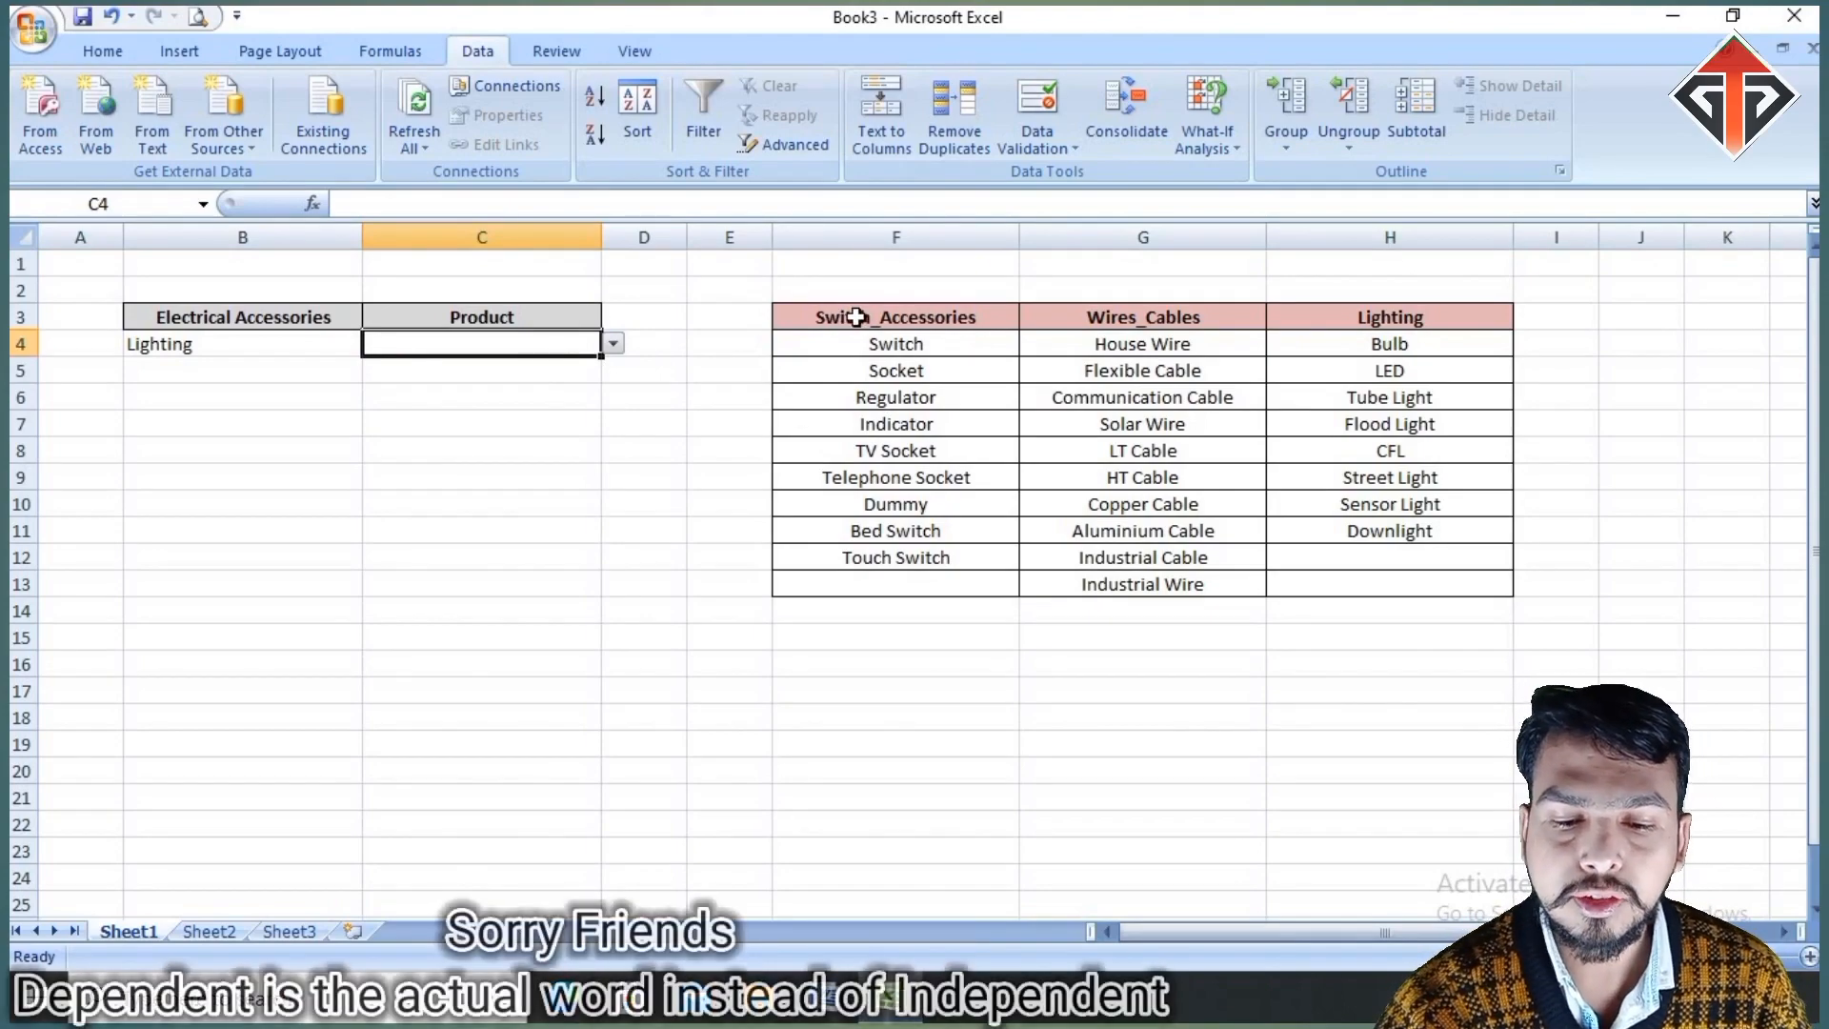
Step: Compare selecting the whole table F3:H13 with selecting only the filled ranges F3:F12, G3:G13 and H3:H11
click(376, 52)
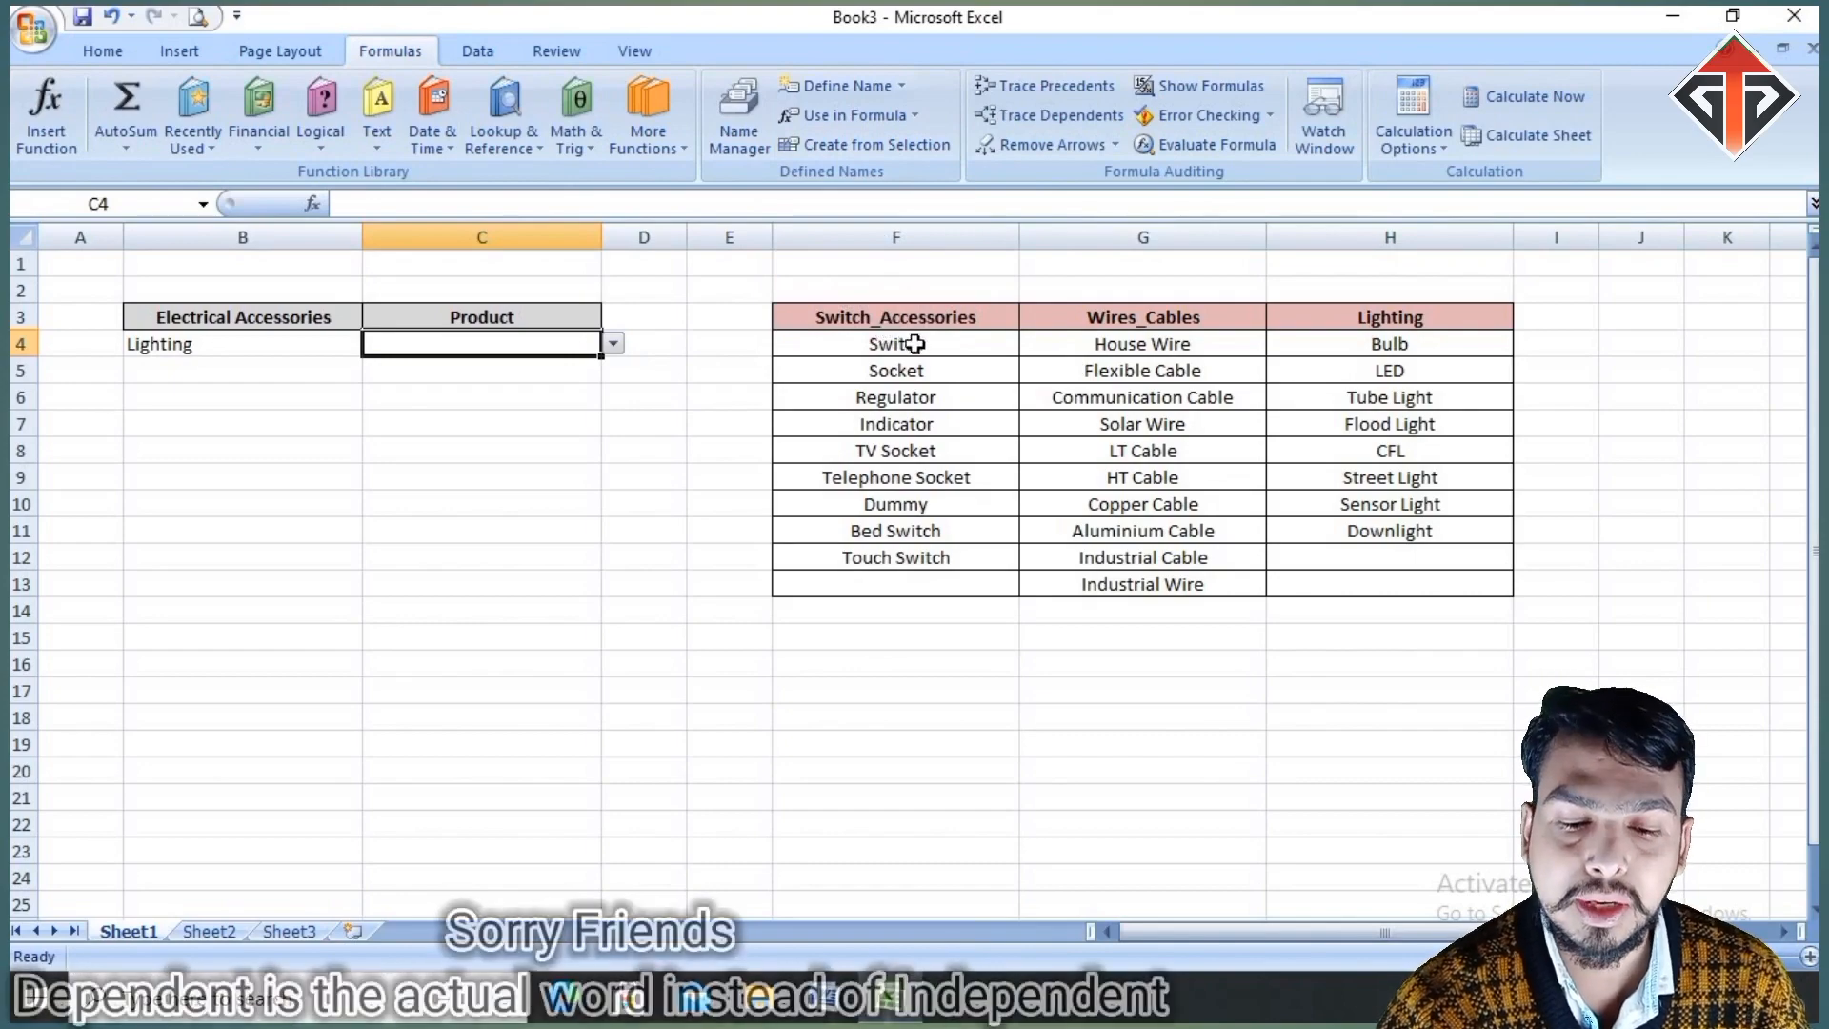
drag(863, 314, 1388, 585)
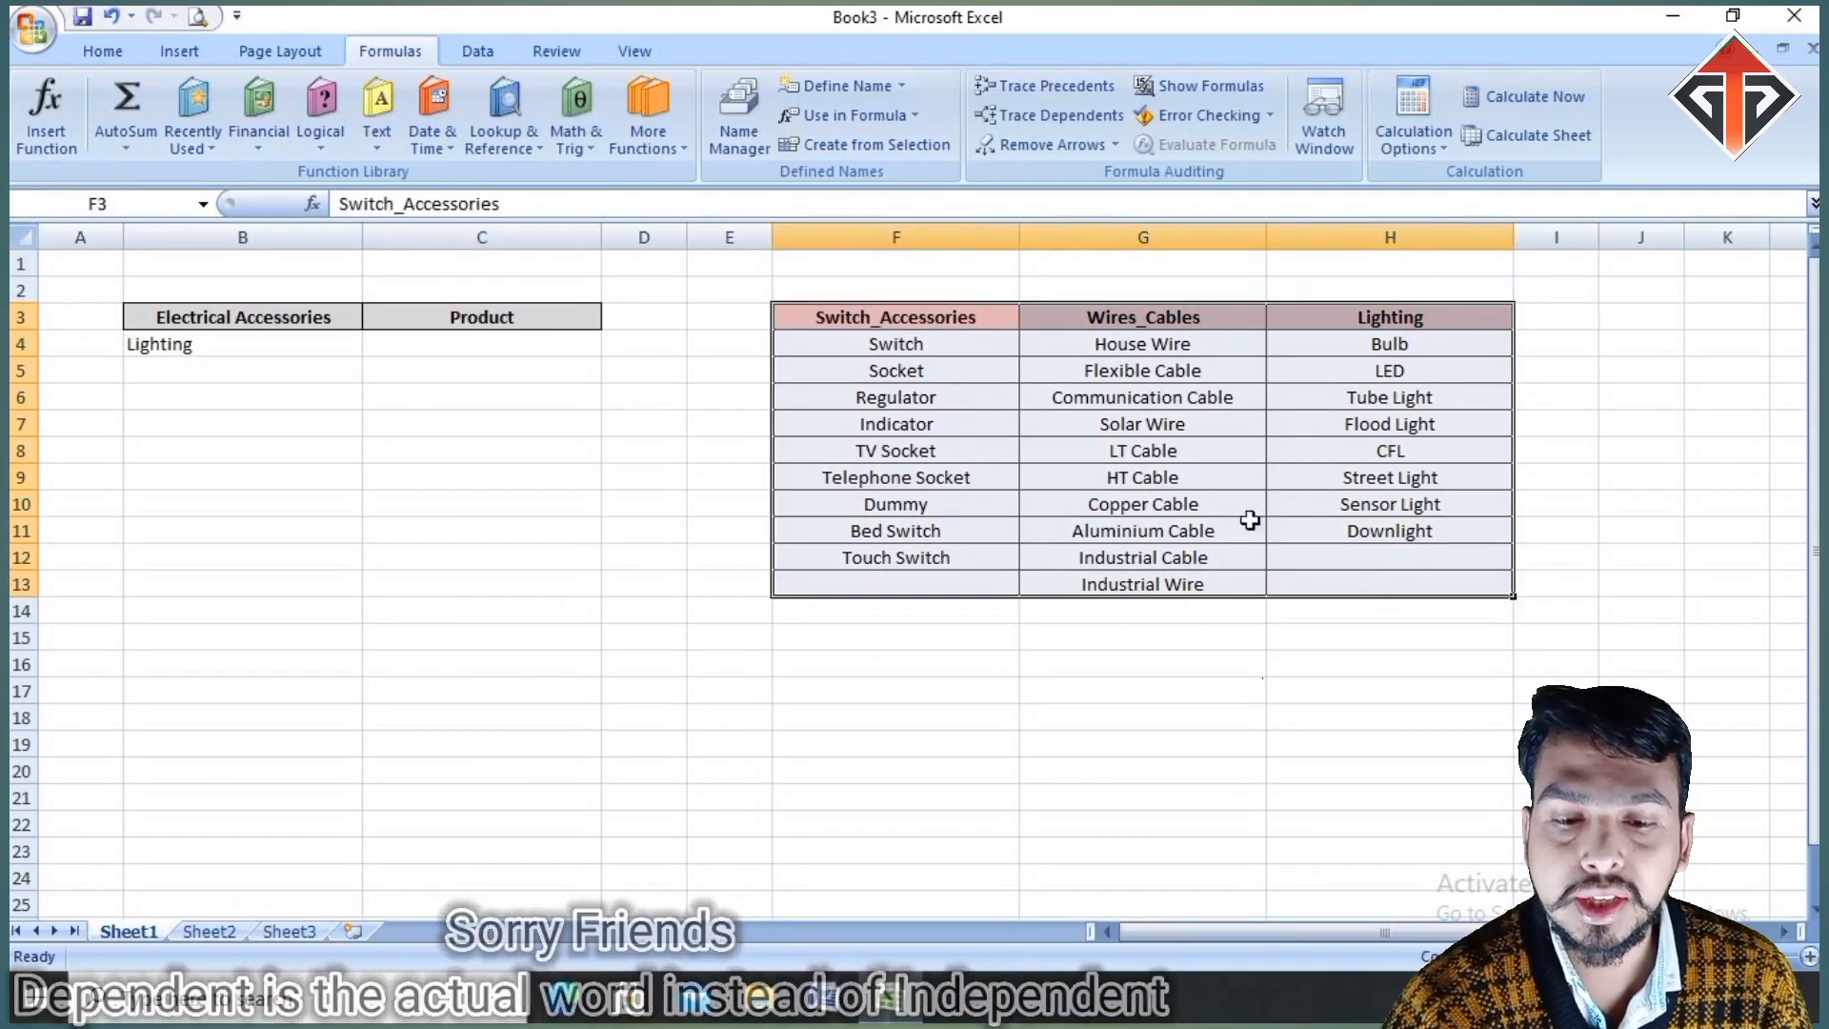
drag(942, 318, 938, 560)
drag(1148, 319, 1153, 597)
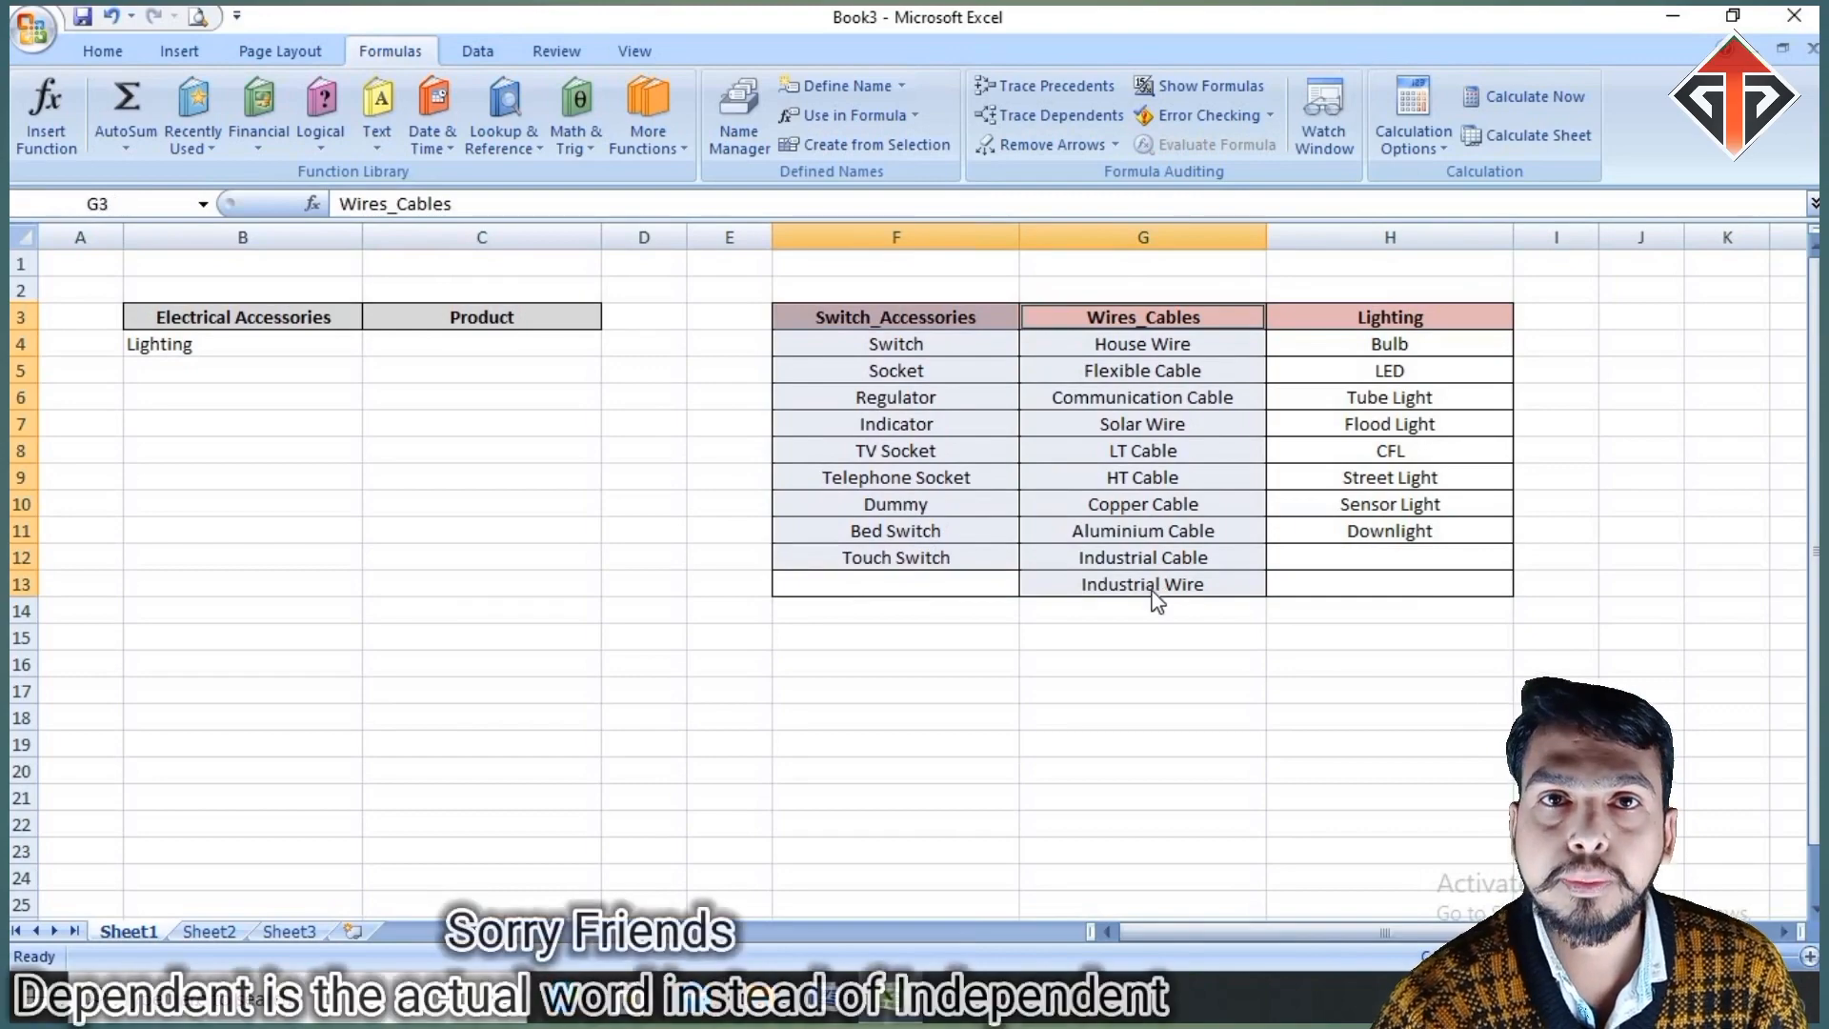
drag(1362, 320, 1355, 535)
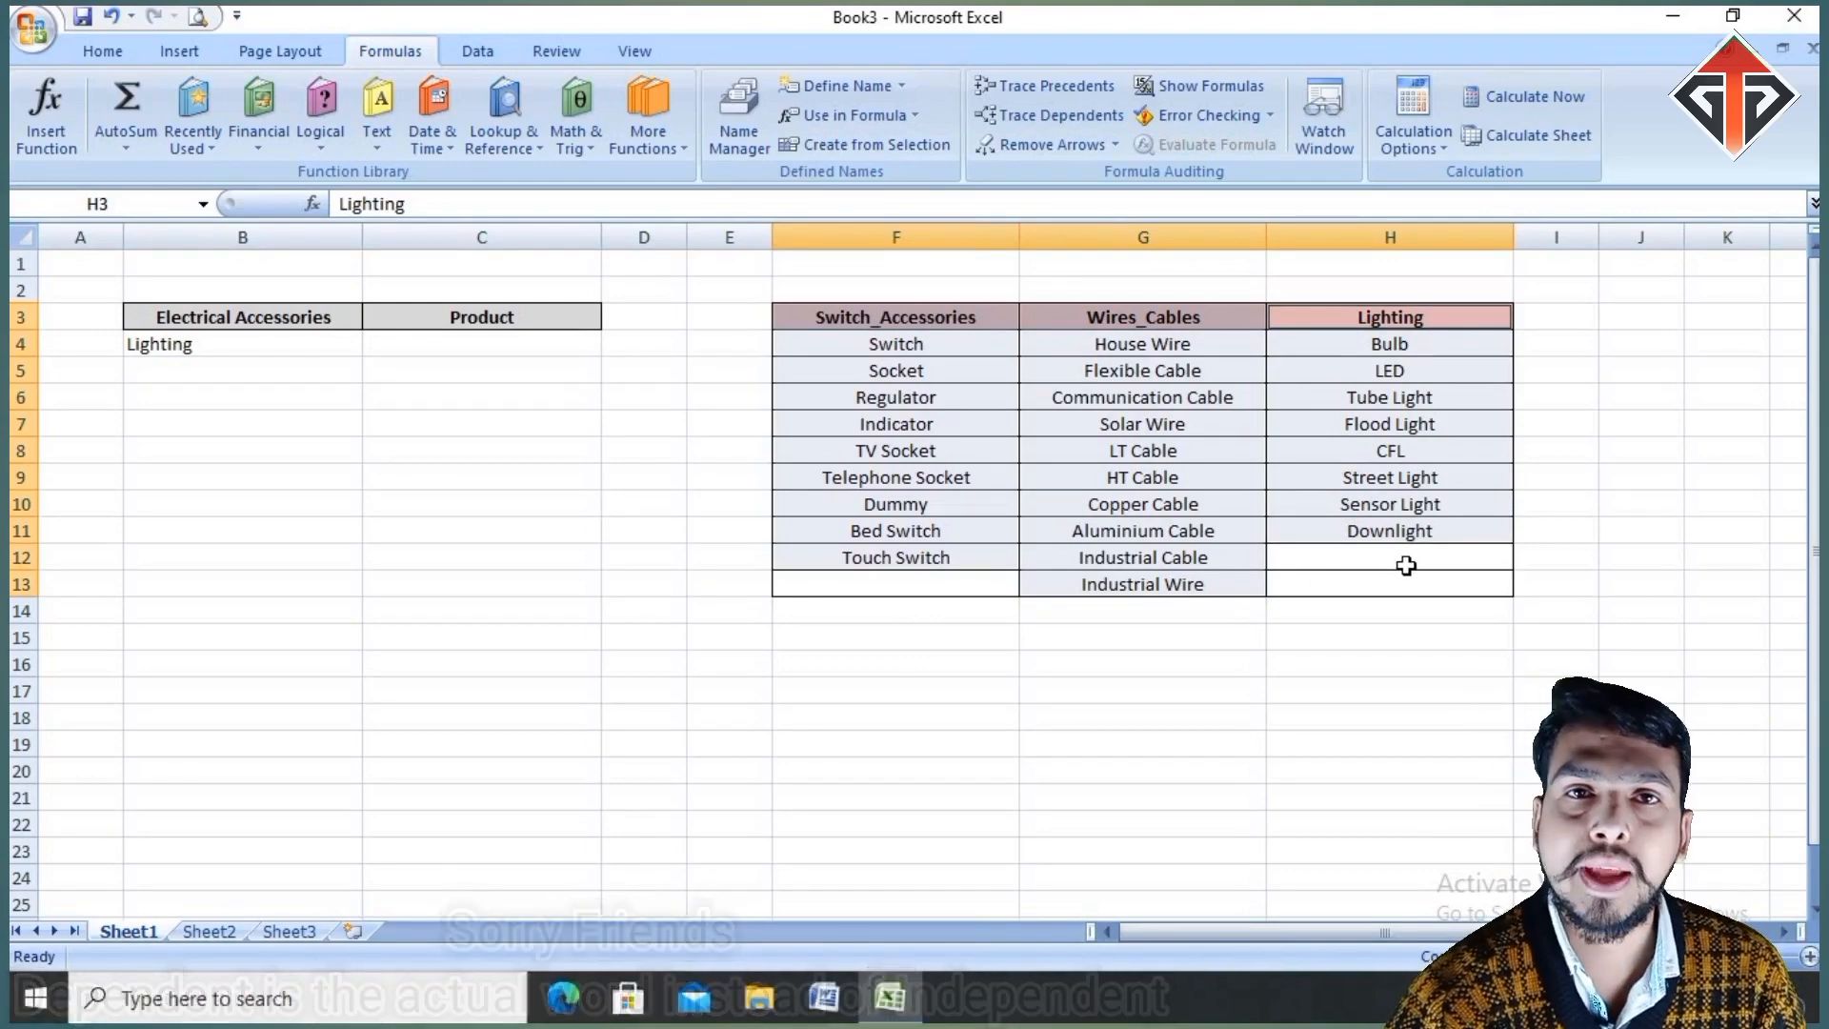
drag(993, 322, 1399, 578)
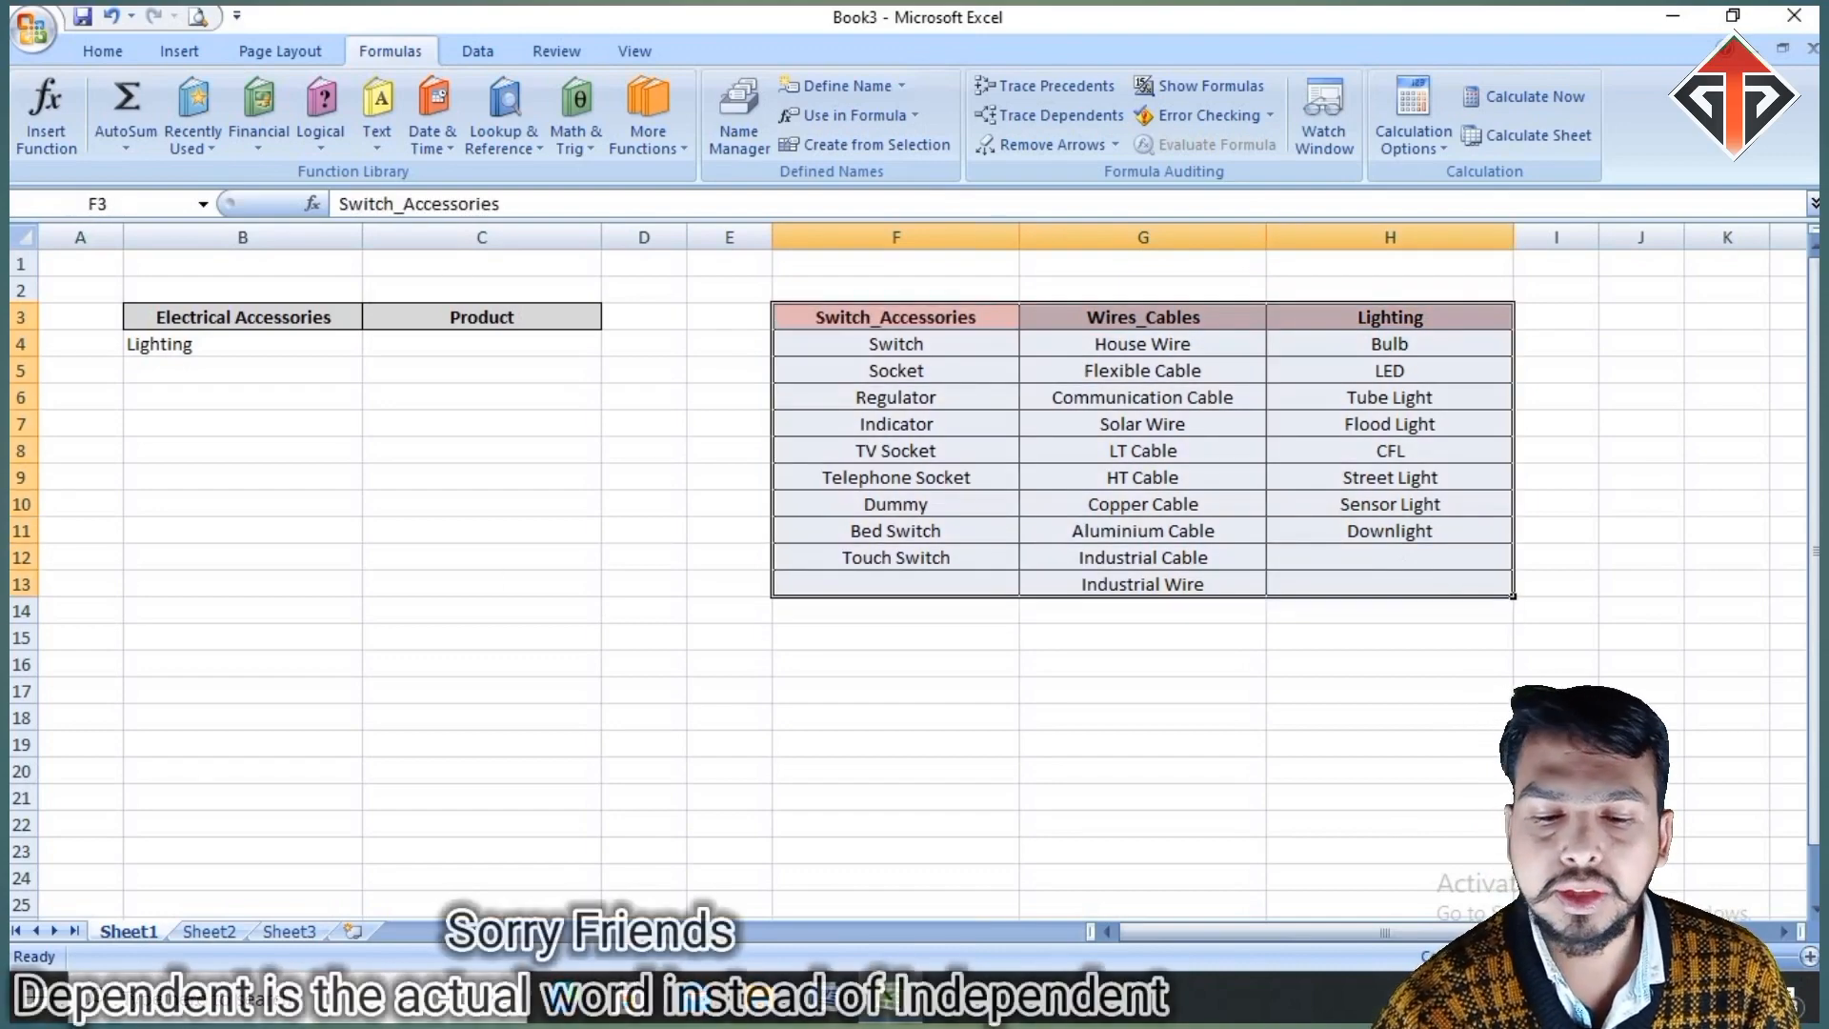
Step: Compare the Product choices in C4 with the Lighting column, including its empty cells, and leave C4 blank
click(515, 345)
click(329, 341)
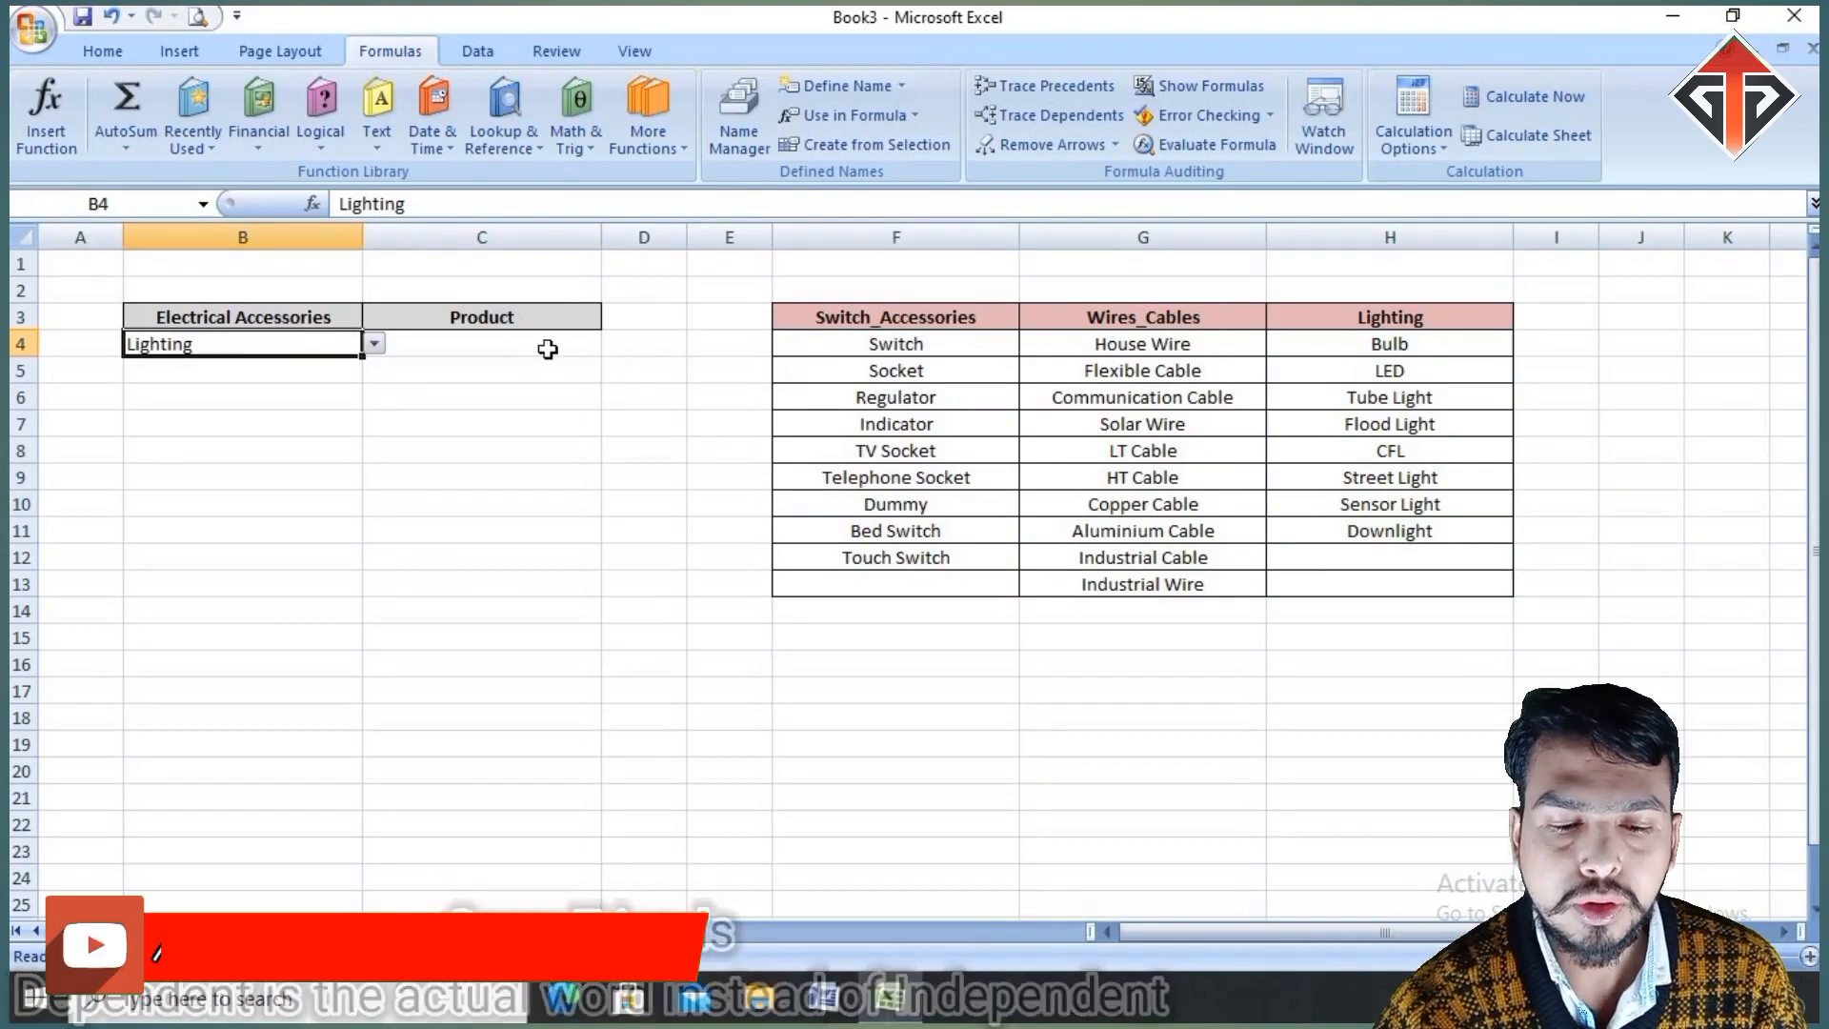
click(517, 345)
click(613, 343)
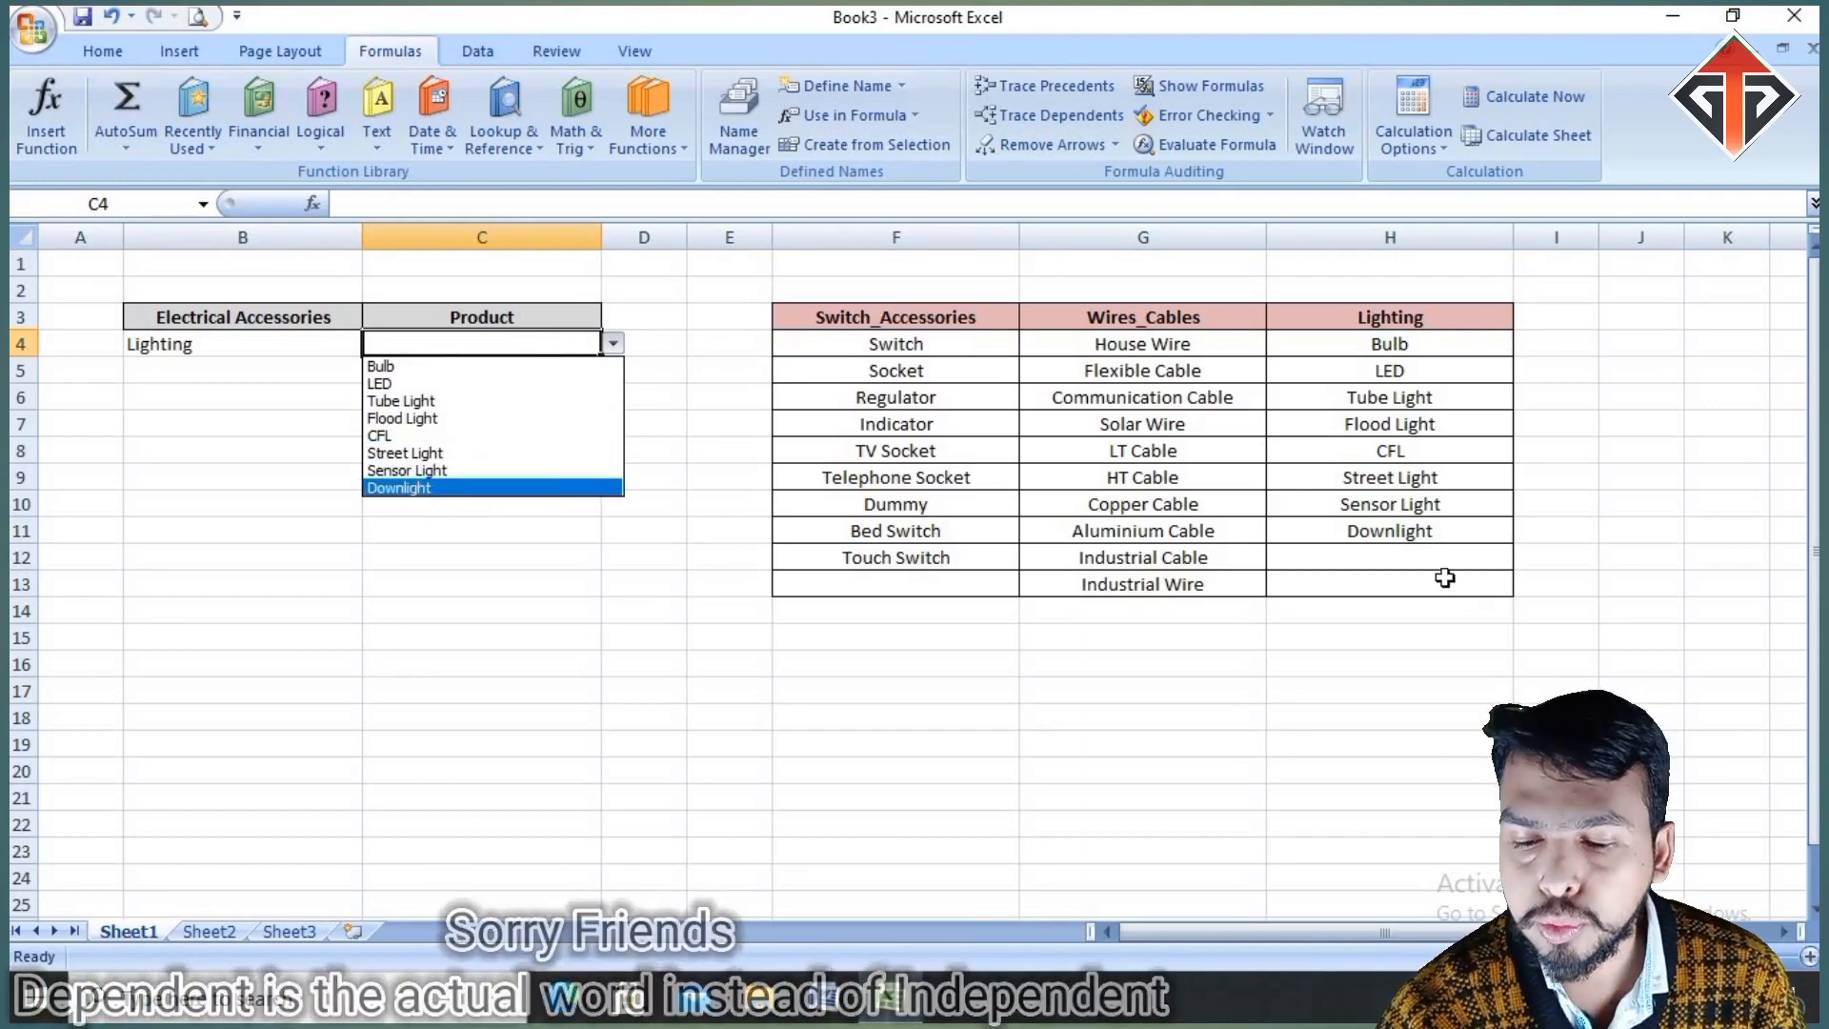
key(Escape)
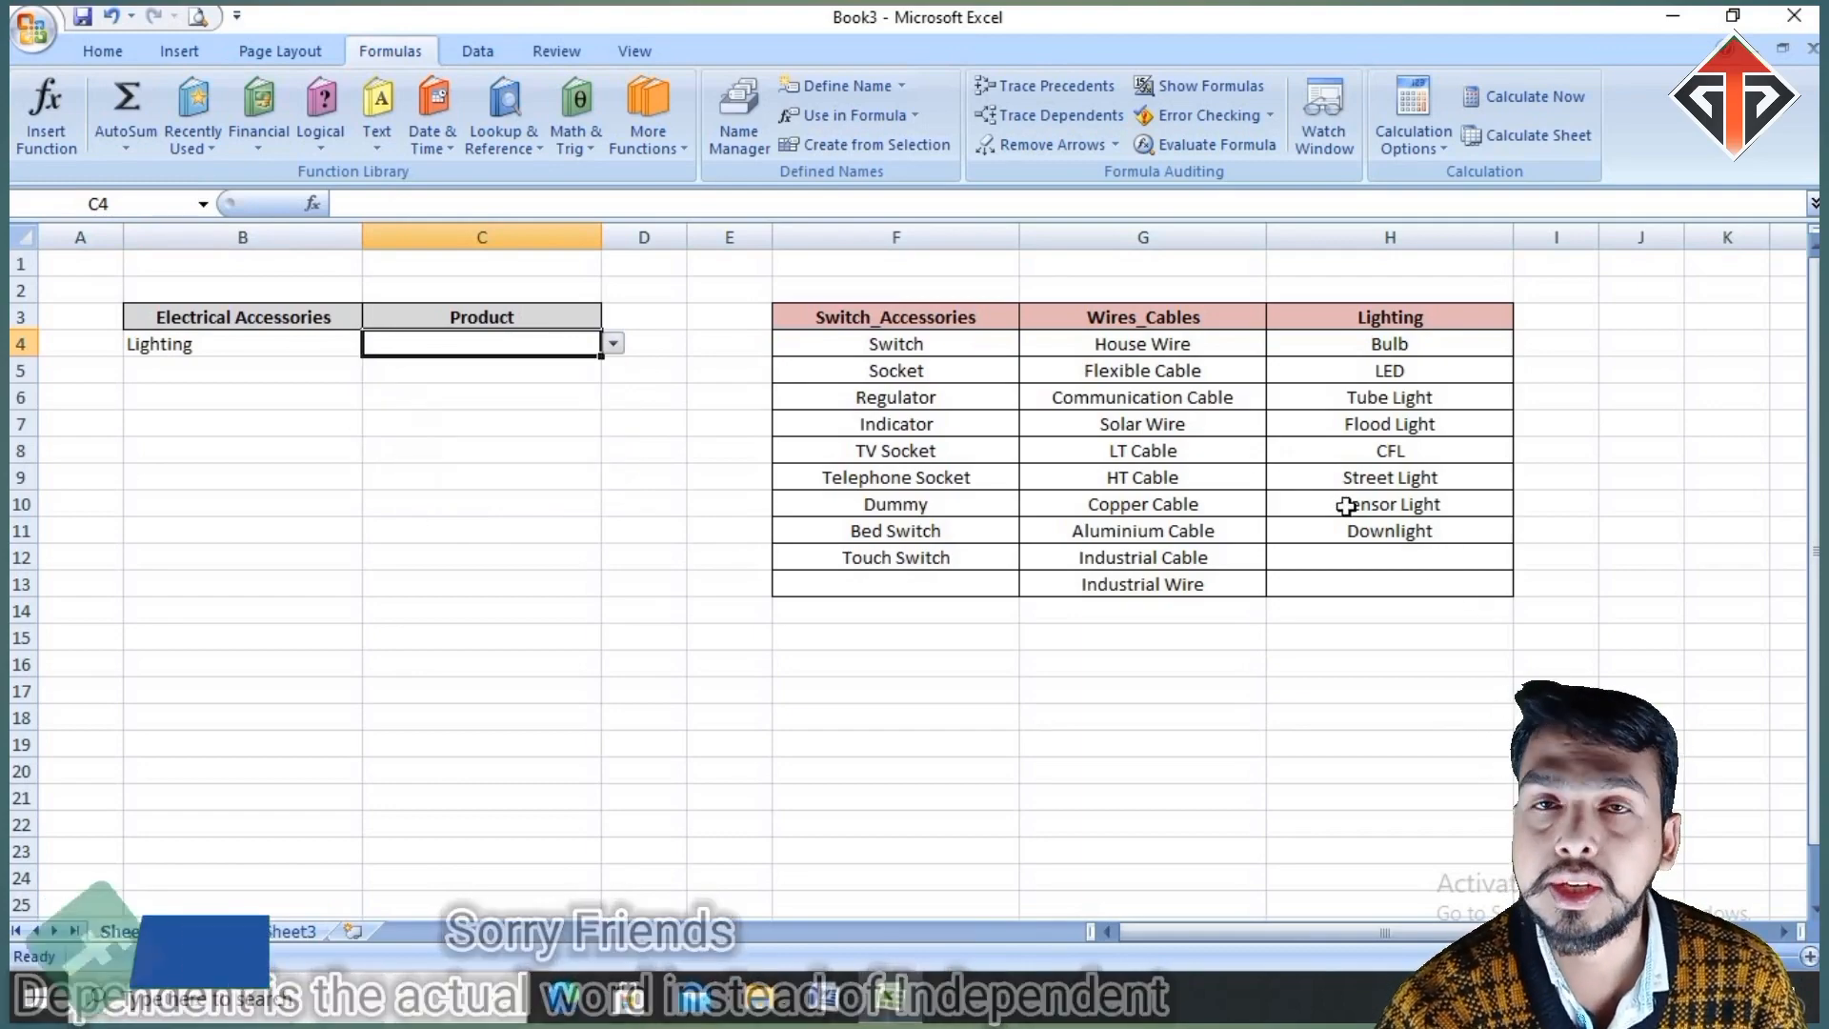
Step: Set the category in B4 back to Switch_Accessories and review its Product choices in C4 through Touch Switch, leaving C4 empty
click(343, 344)
click(374, 343)
click(190, 366)
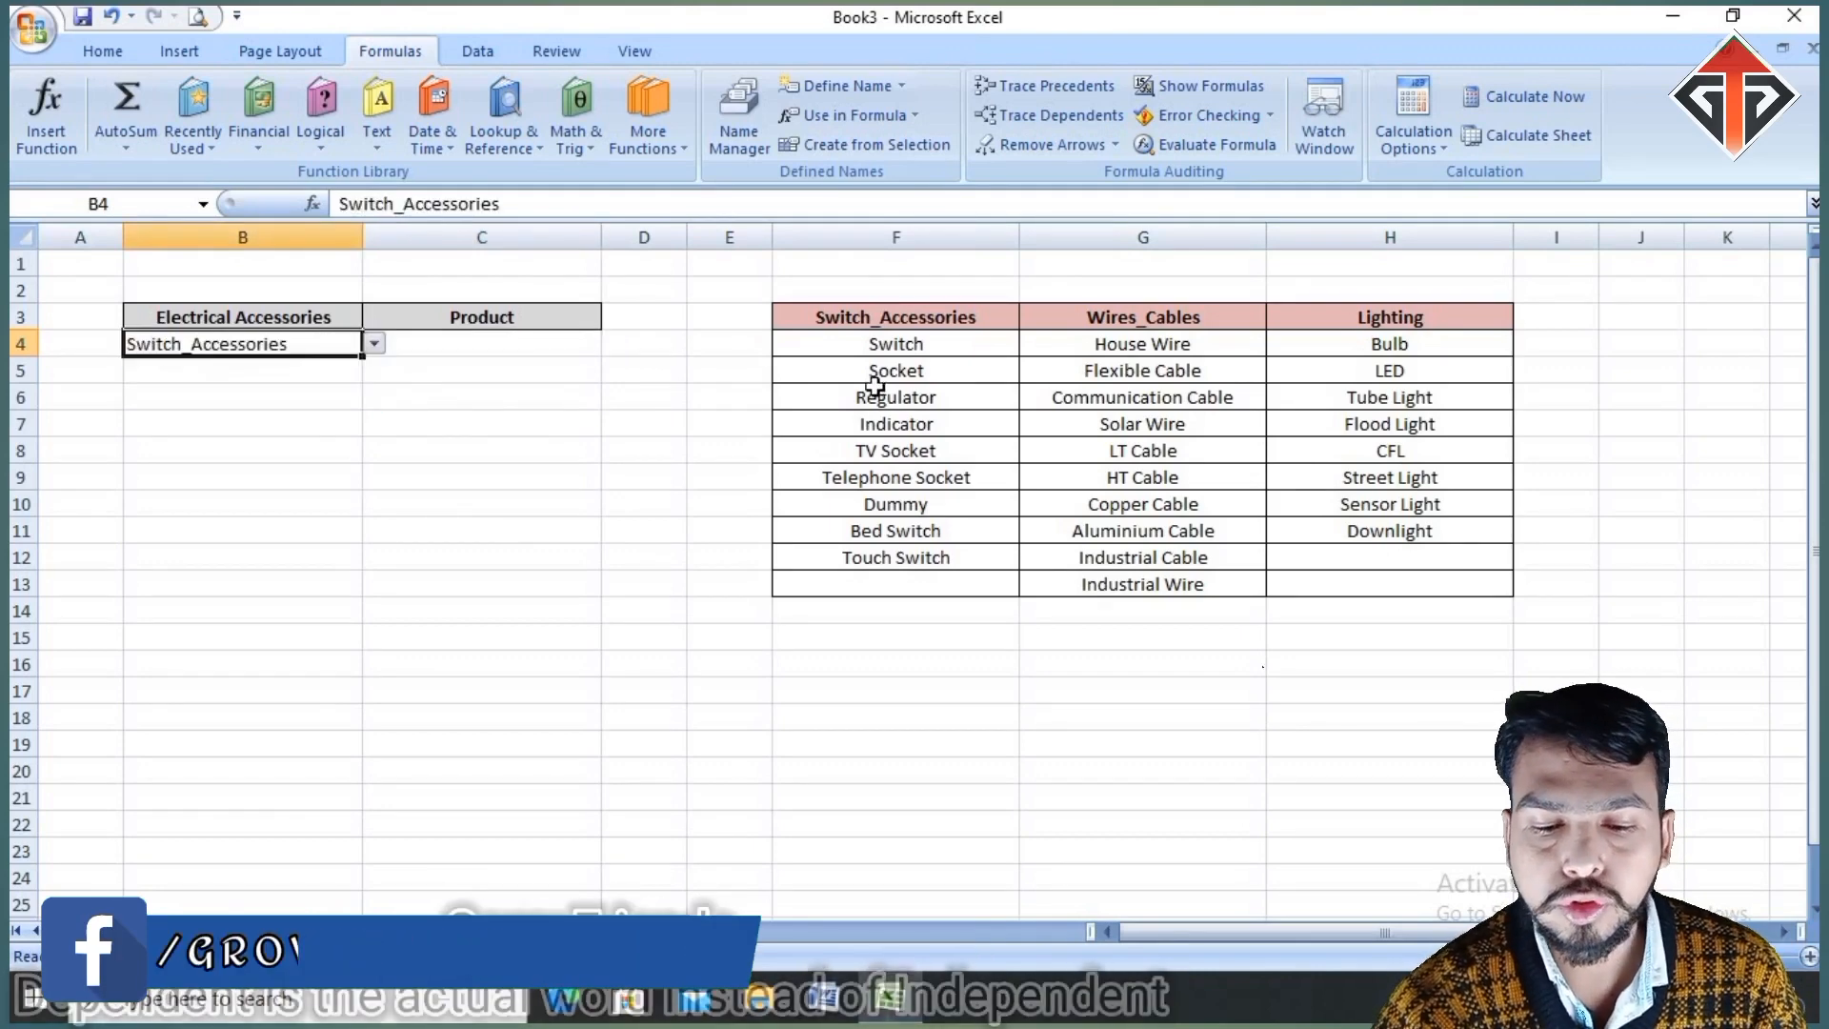
click(482, 319)
click(484, 343)
click(613, 344)
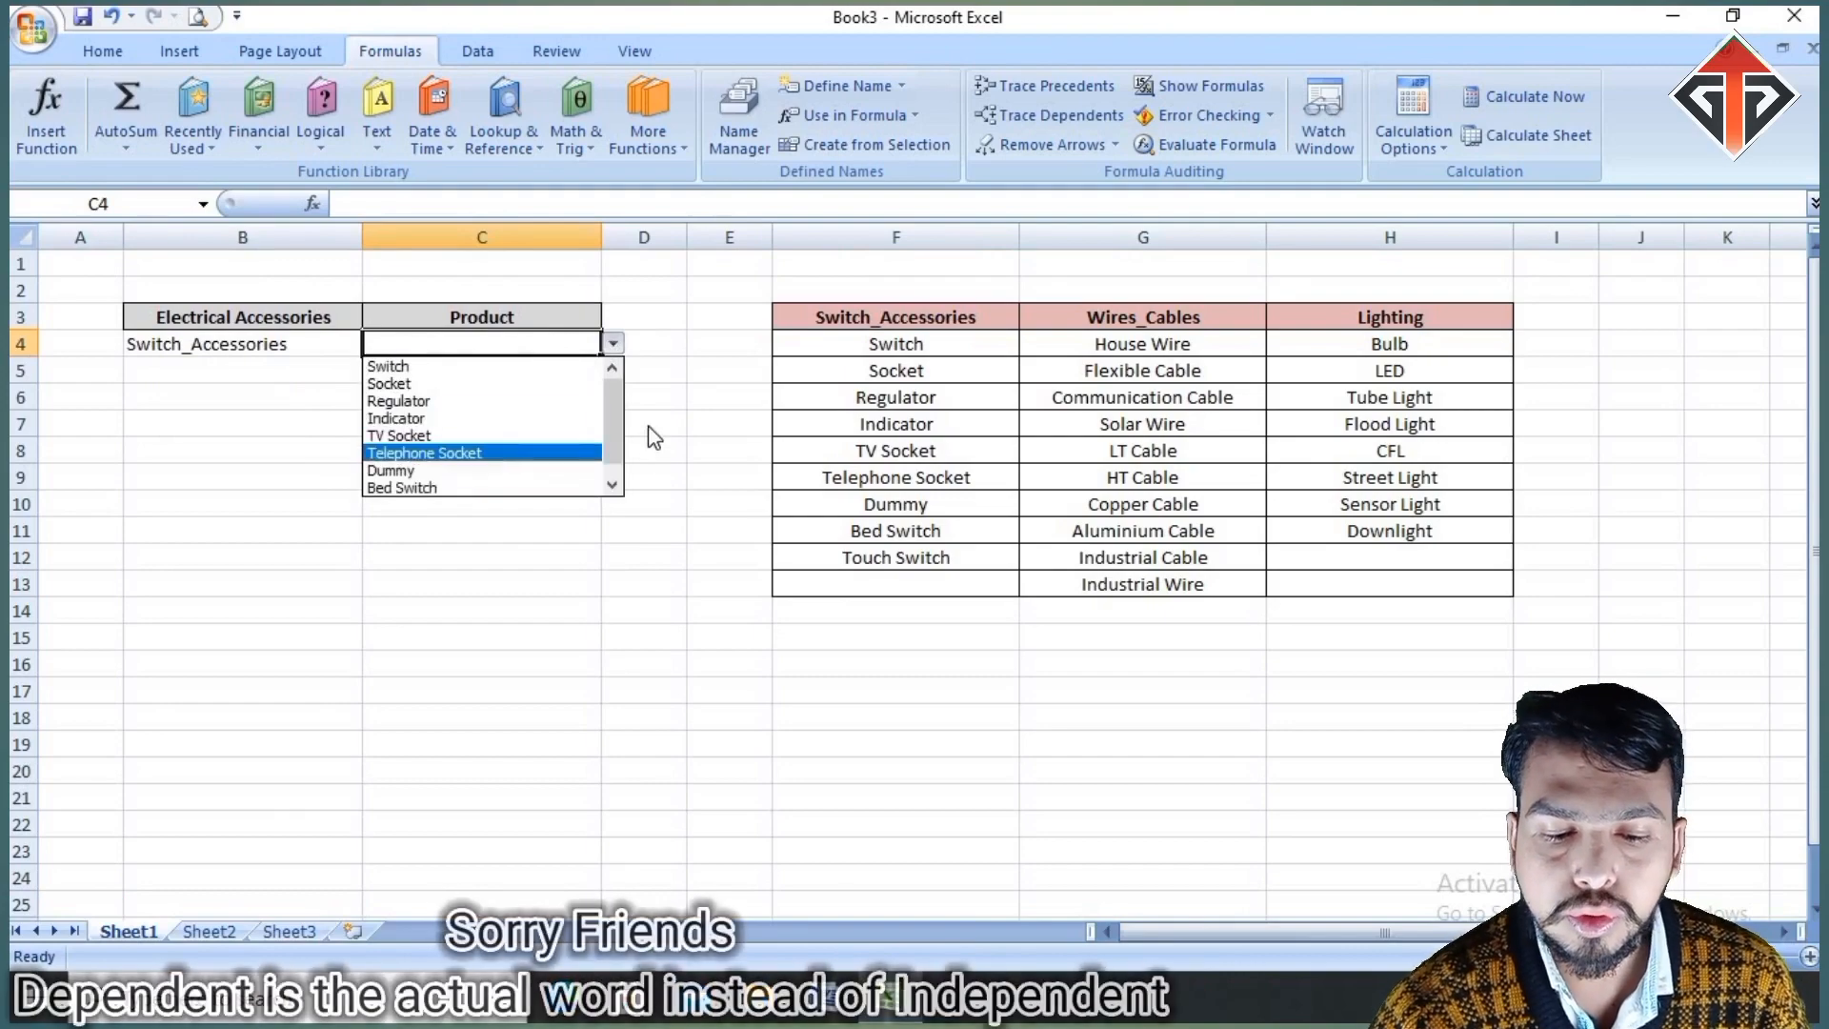
scroll(540, 491, down, 1)
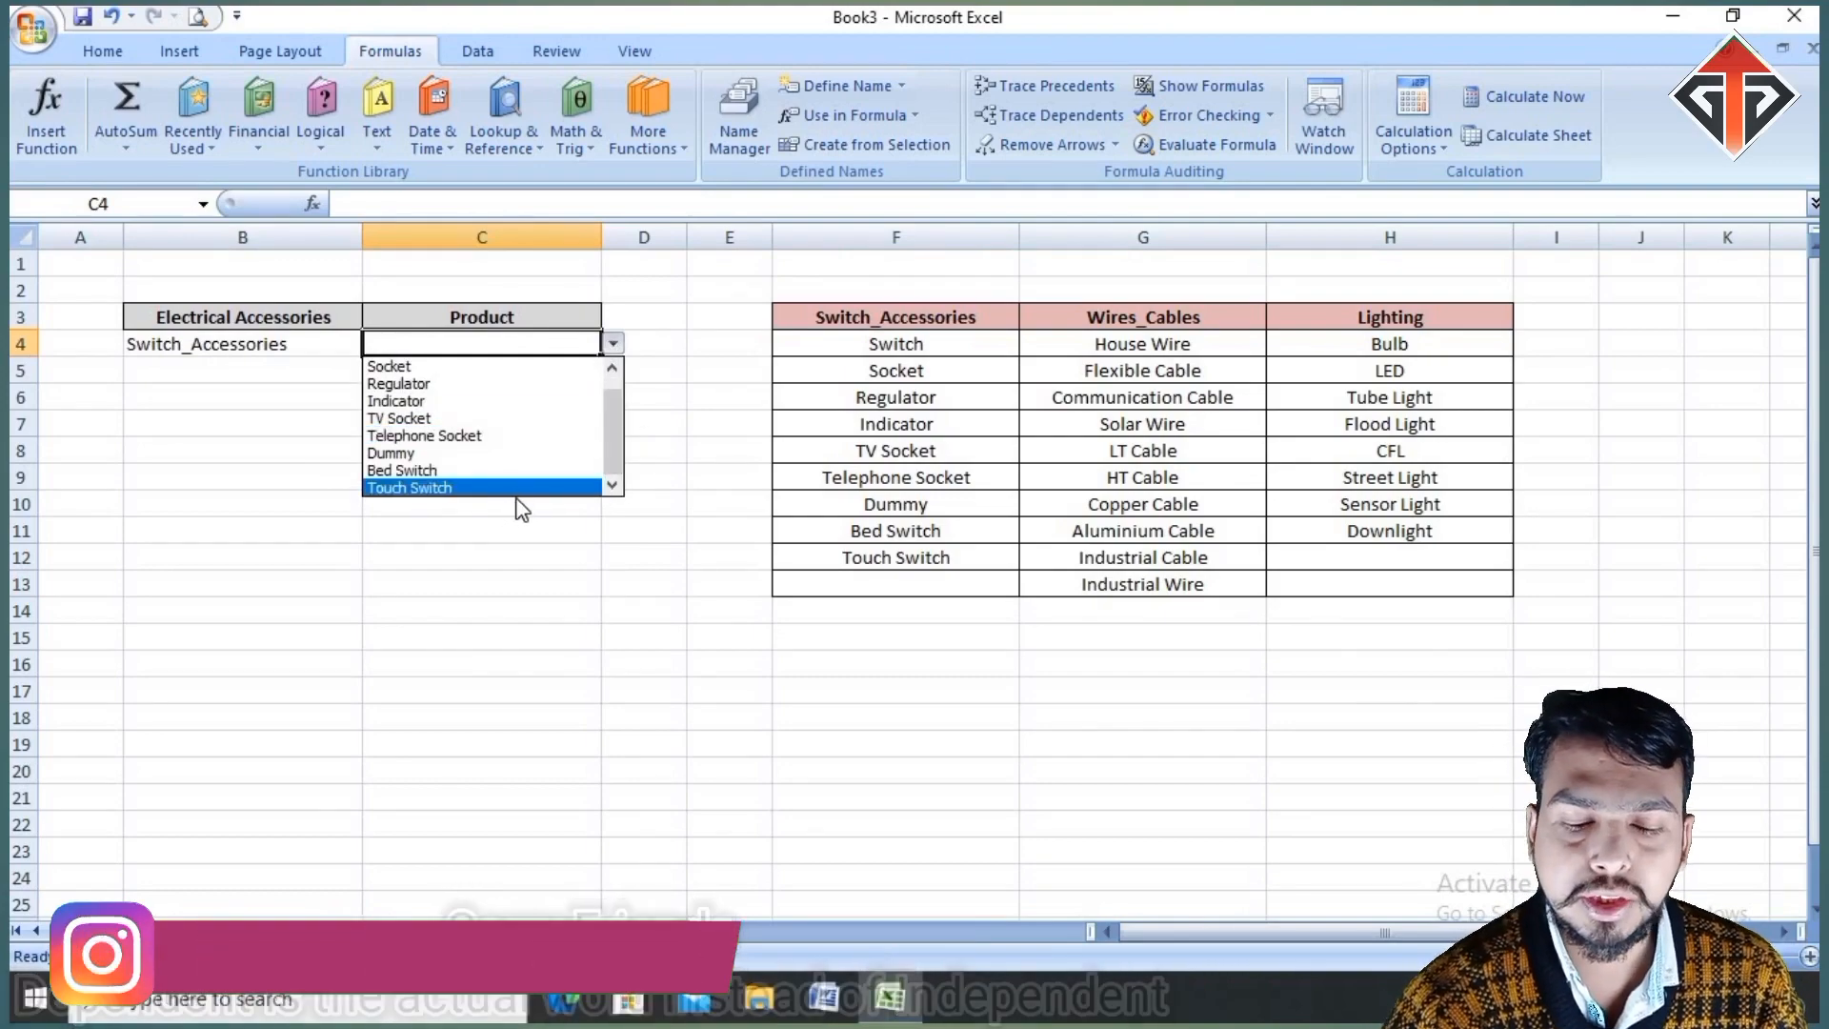
click(891, 586)
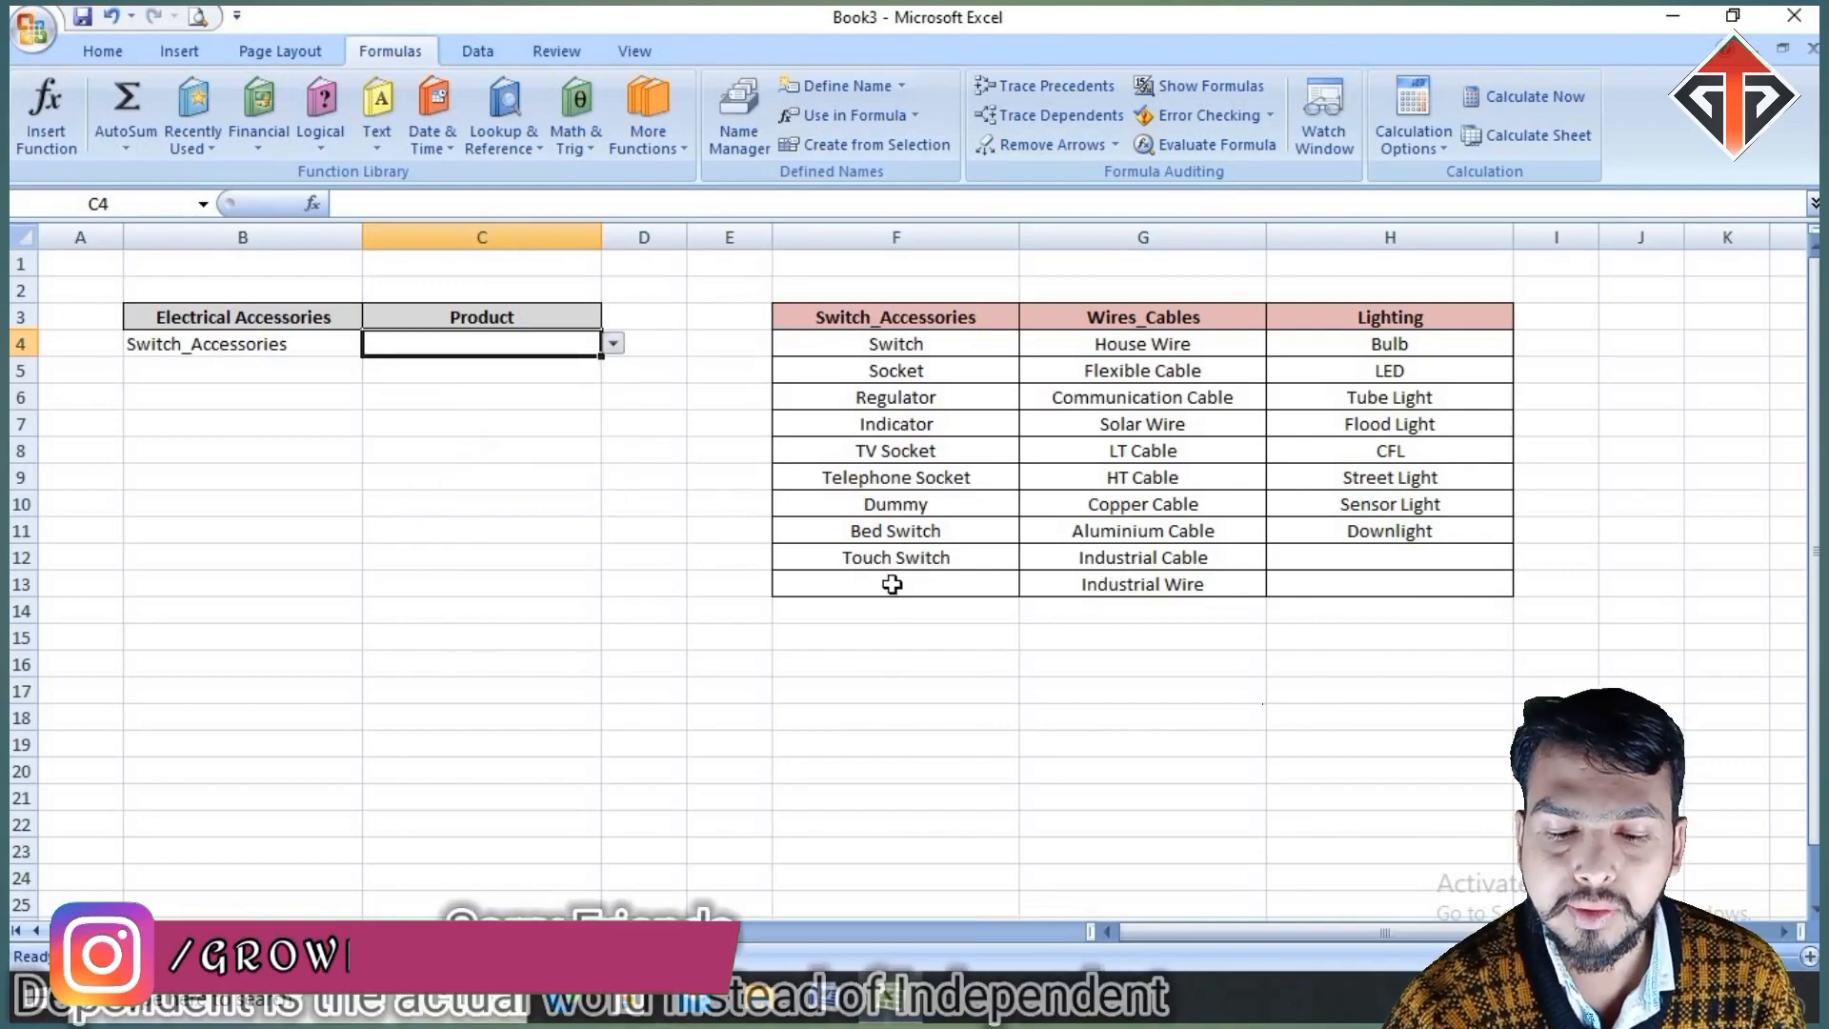
Step: Examine the blank cell F13 and the Switch_Accessories items, then return to the category cell B4
click(891, 584)
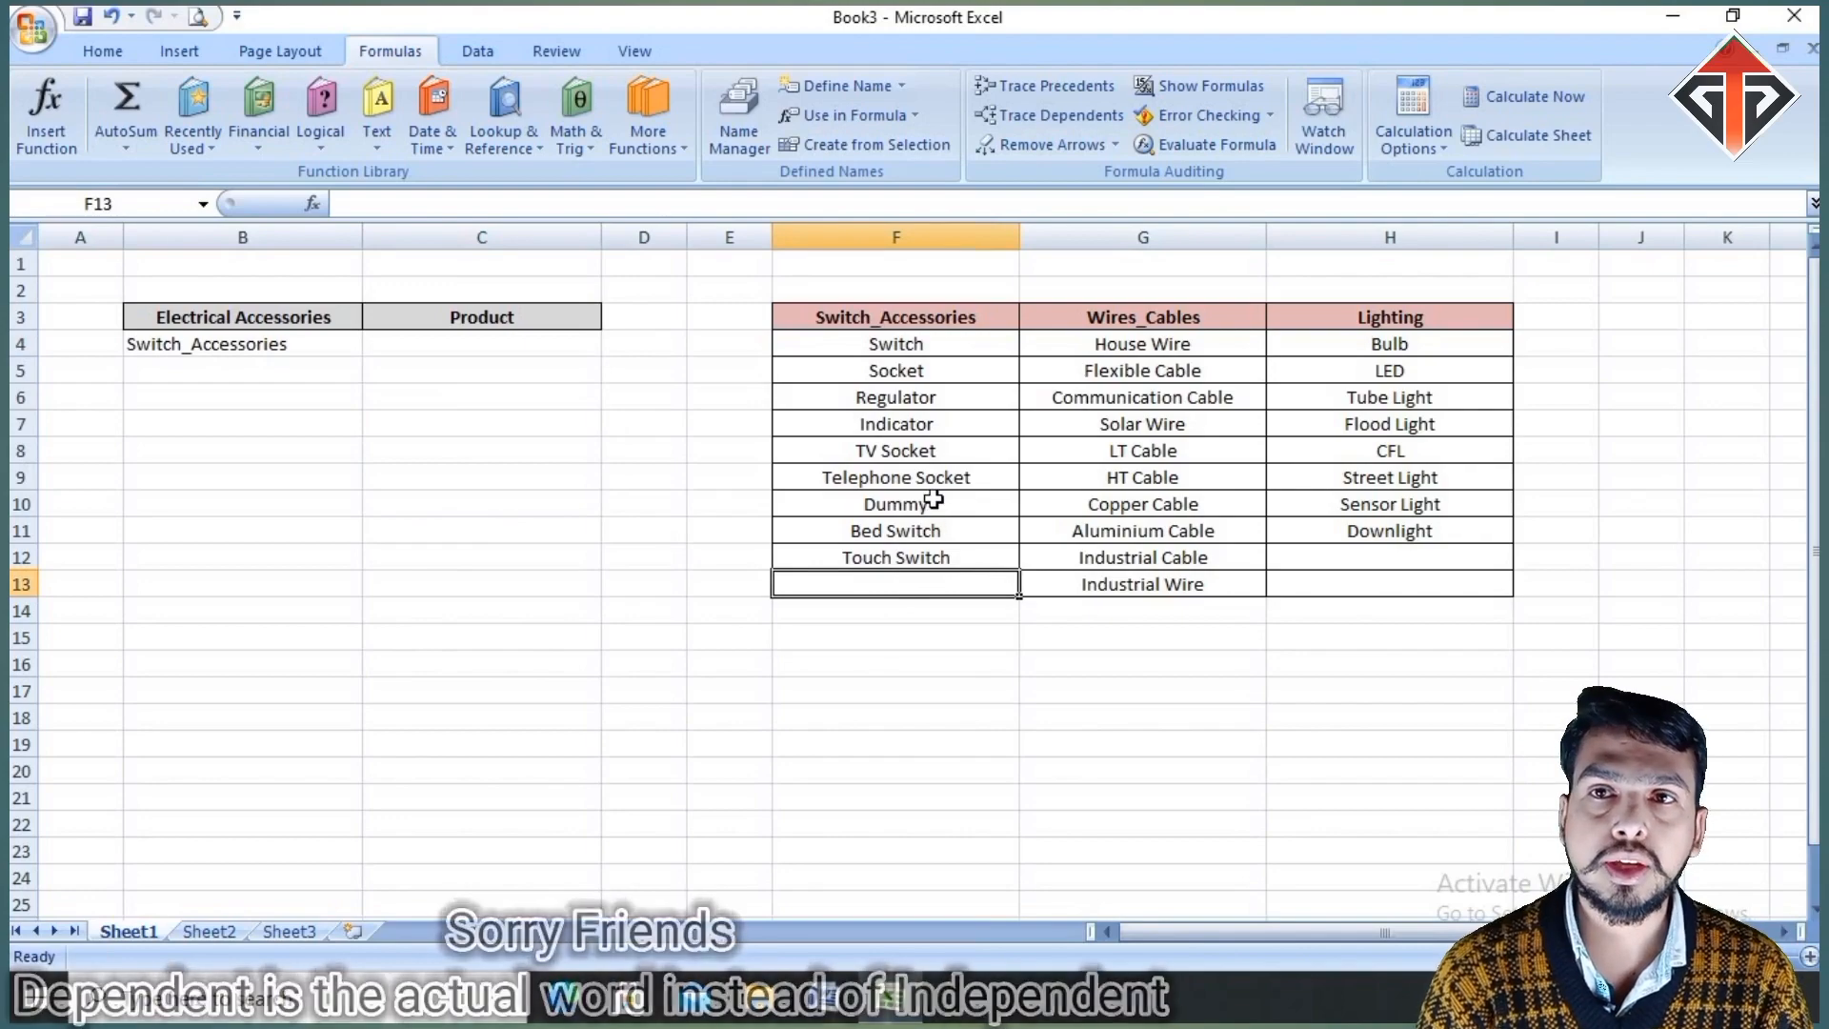
click(901, 366)
click(481, 322)
click(301, 343)
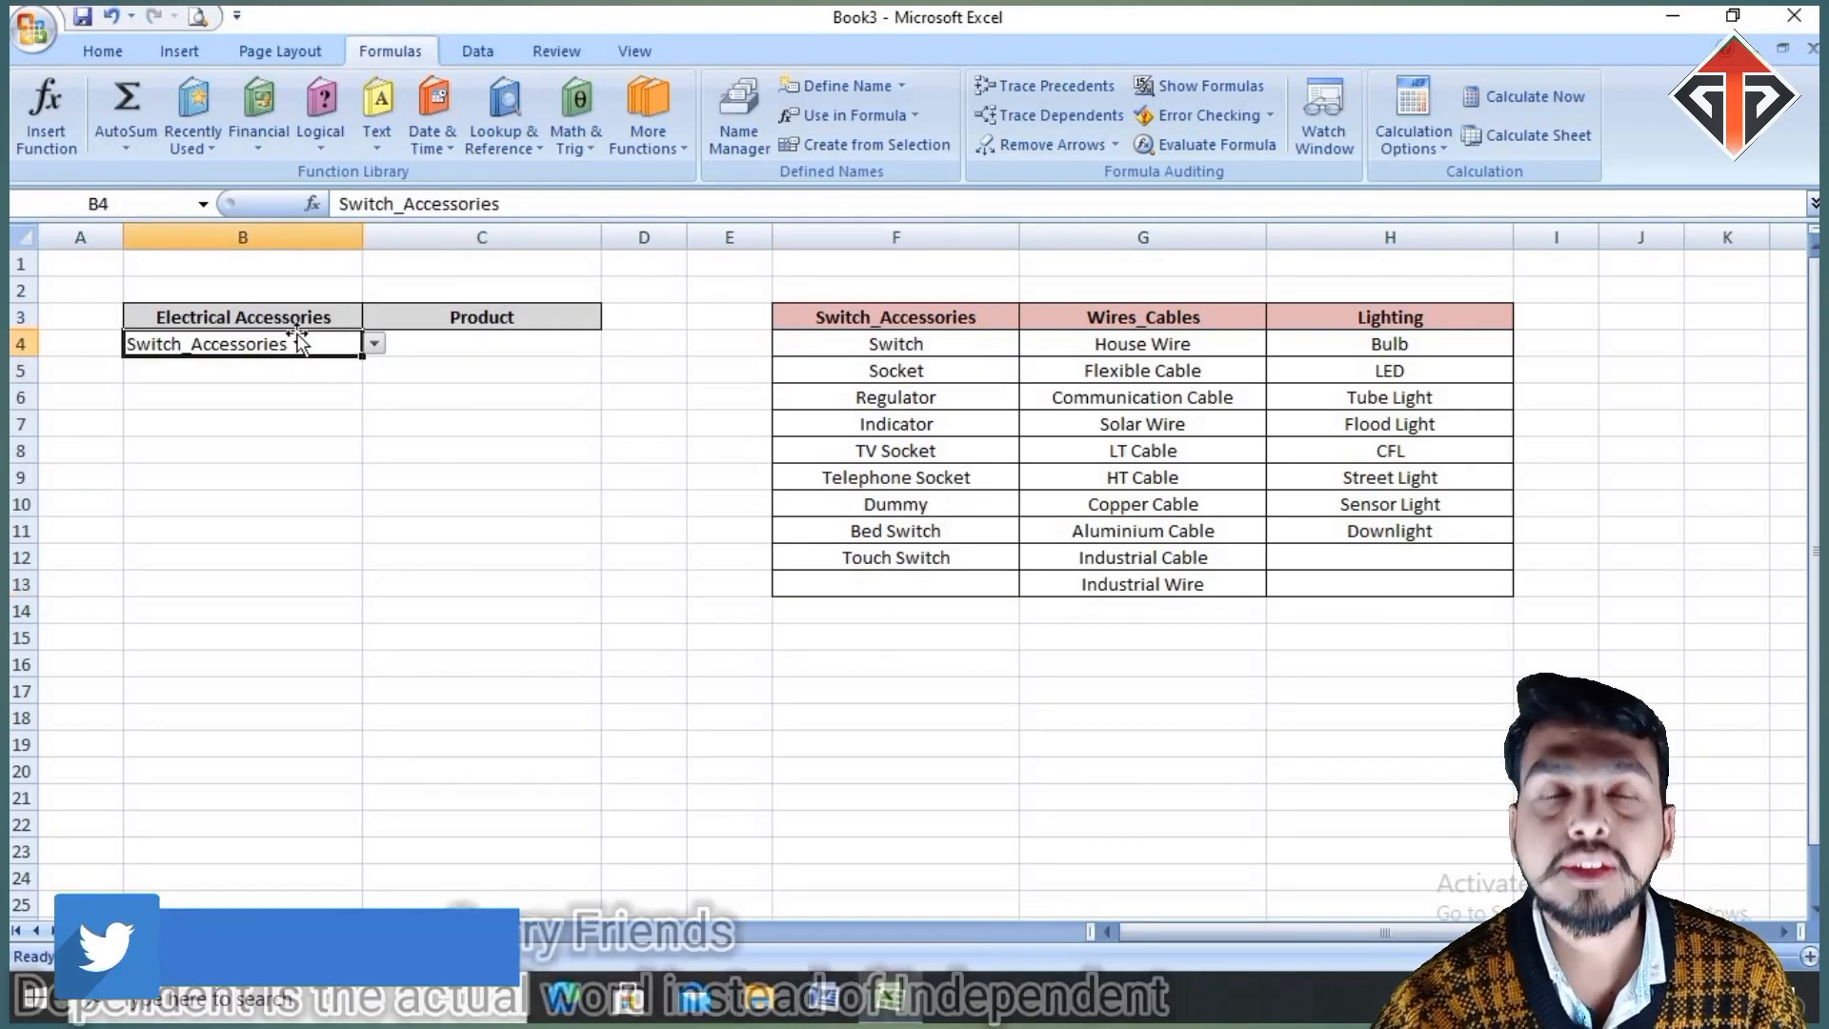